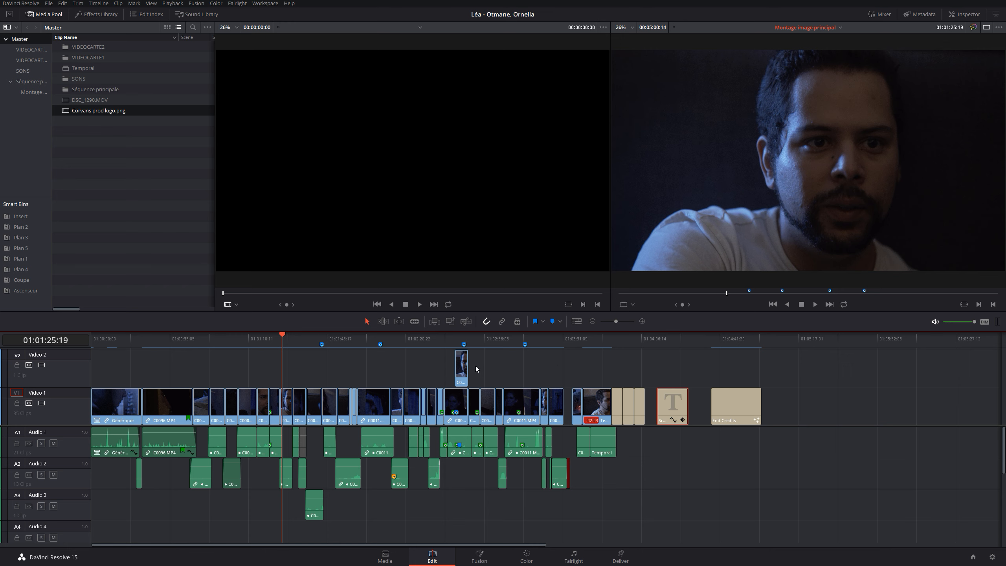
Examine the OpenFX filters in the Effects Library, from the ResolveFX Blur group through to ResolveFX Warp
left_click(509, 367)
left_click(286, 410)
left_click(85, 16)
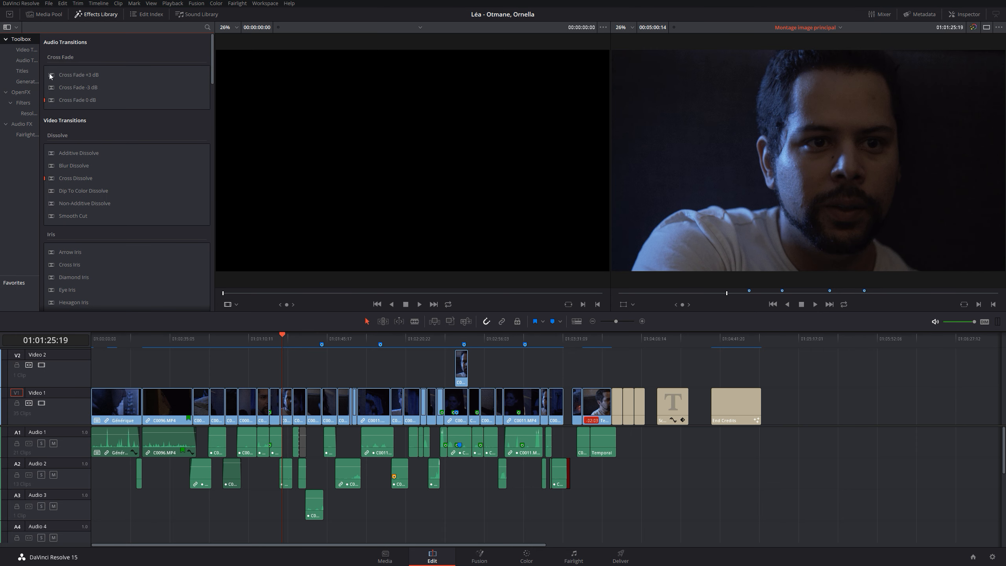
left_click(29, 92)
left_click(25, 104)
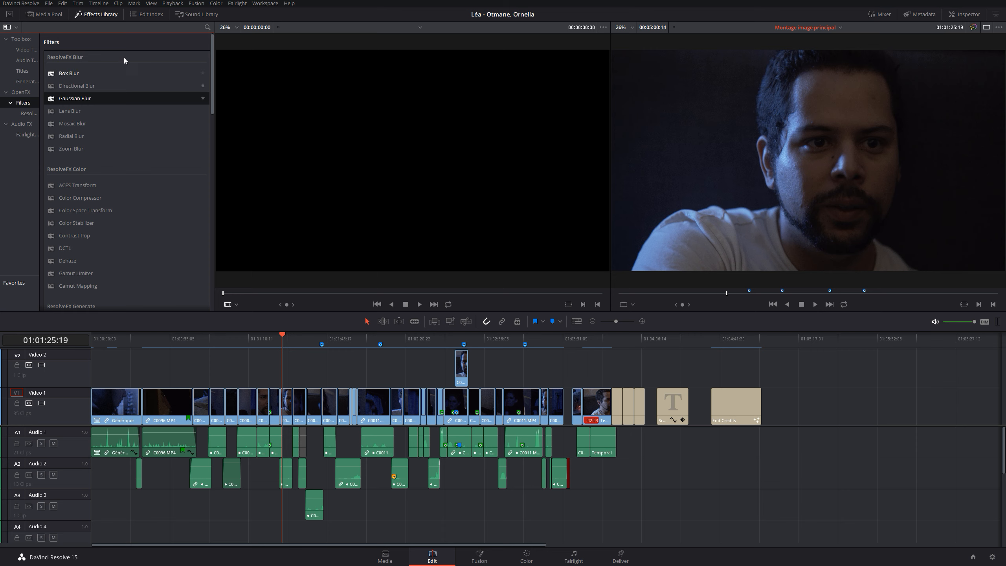
scroll(165, 200, "down", 8)
scroll(165, 198, "down", 8)
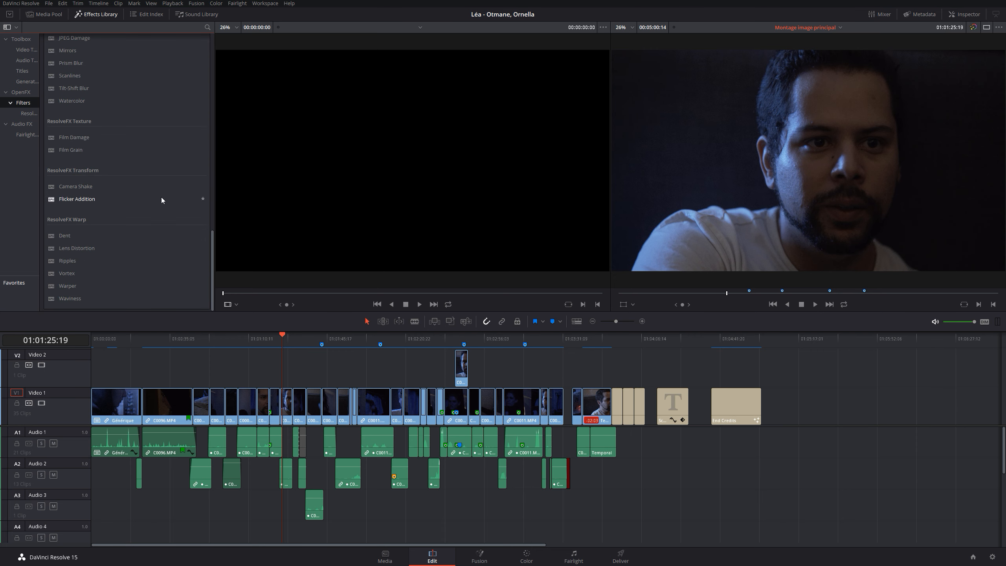
scroll(159, 200, "up", 16)
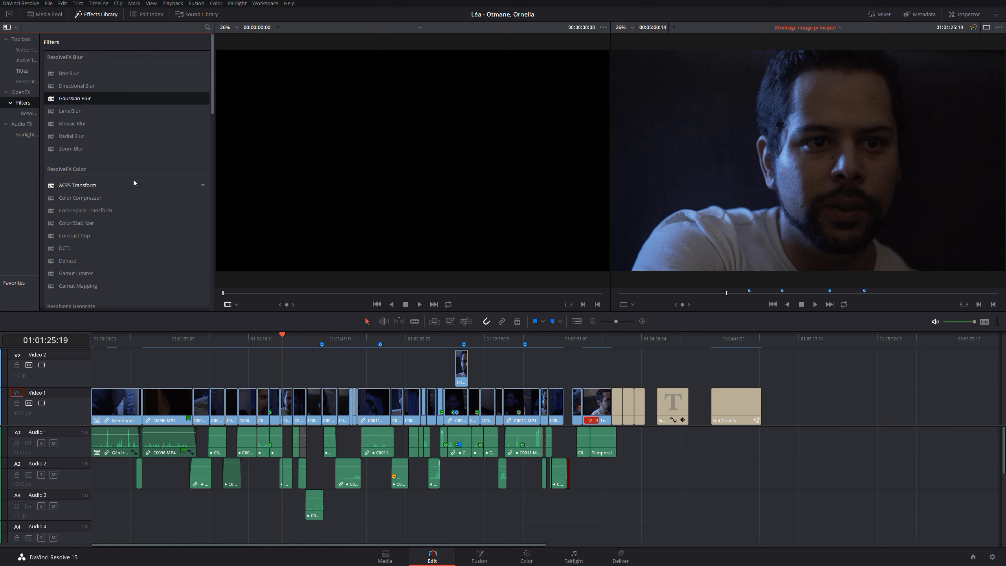
scroll(140, 187, "down", 10)
scroll(139, 187, "down", 5)
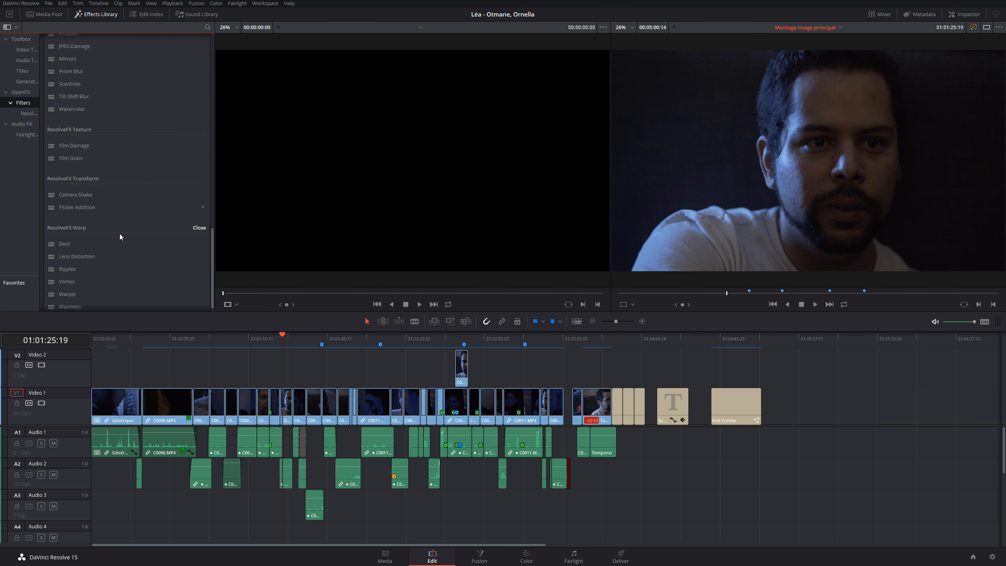
scroll(125, 262, "down", 1)
scroll(127, 261, "up", 15)
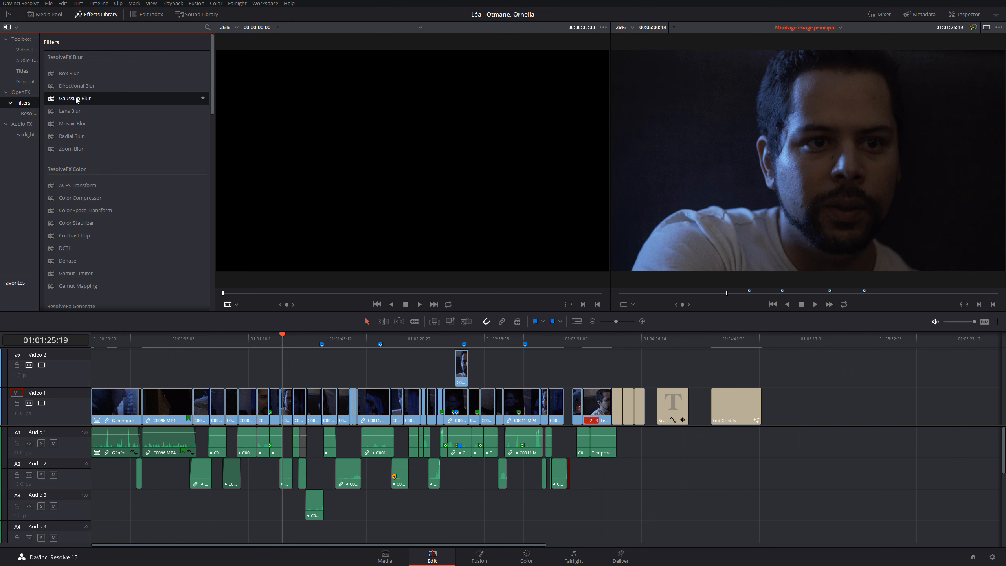
Apply the Gaussian Blur filter to the Video 1 clip at the playhead and show its OpenFX settings in the Inspector
left_click_drag(66, 98, 286, 402)
left_click_drag(284, 402, 284, 400)
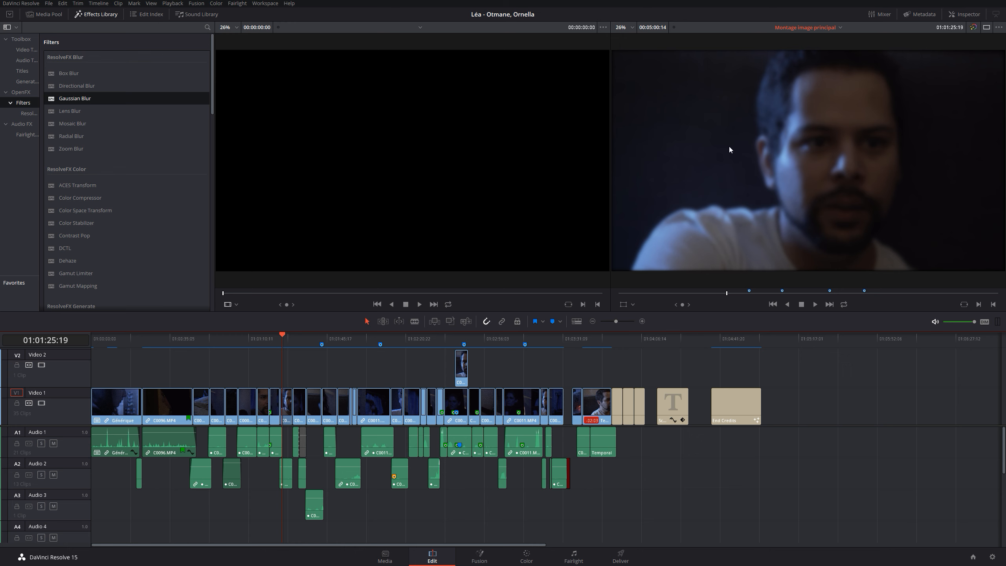
left_click(287, 411)
left_click(964, 14)
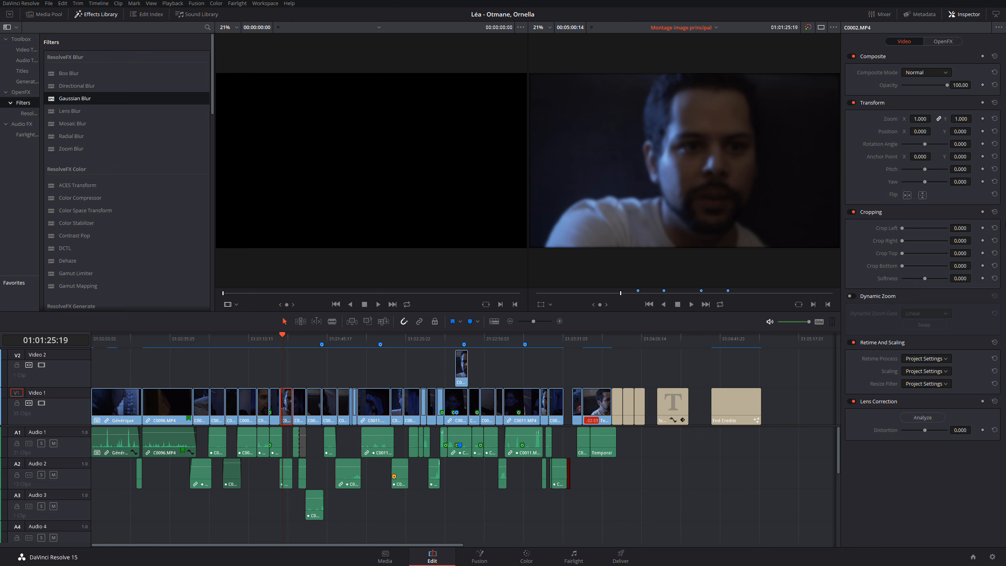
left_click(942, 42)
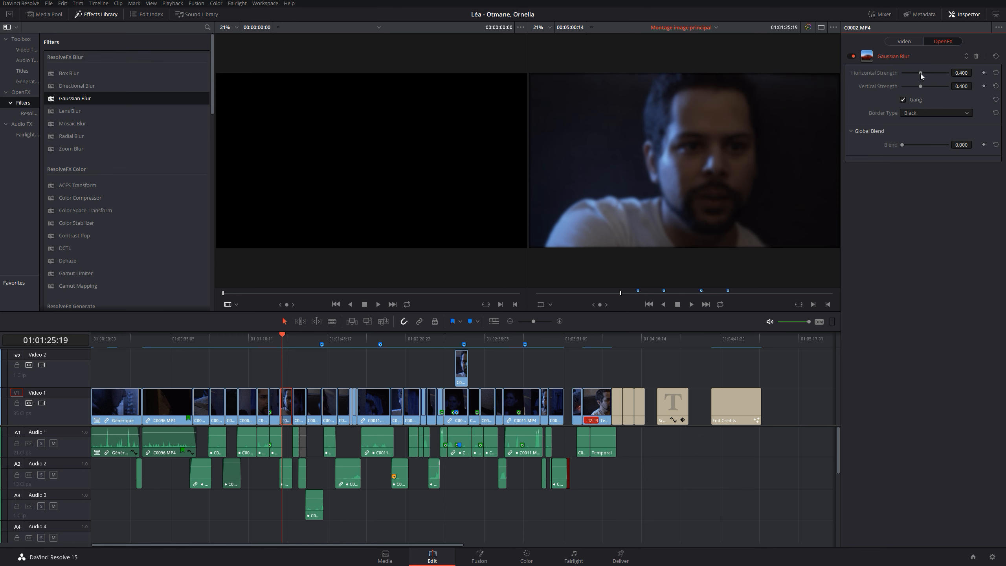
Ungang the Gaussian Blur strengths and set the horizontal strength to 1.000 and the vertical strength to 0.000
left_click_drag(921, 74, 947, 73)
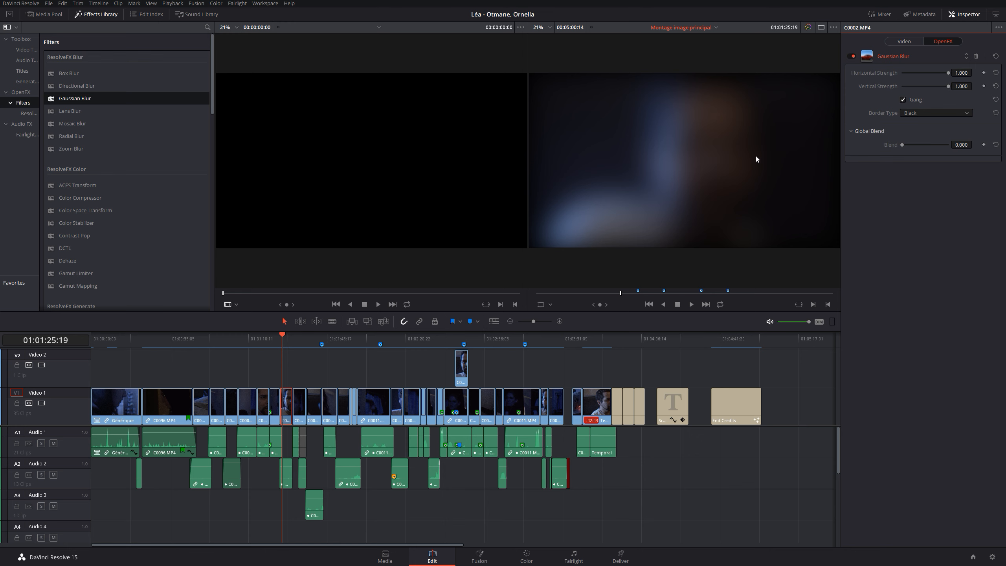
left_click_drag(948, 73, 928, 74)
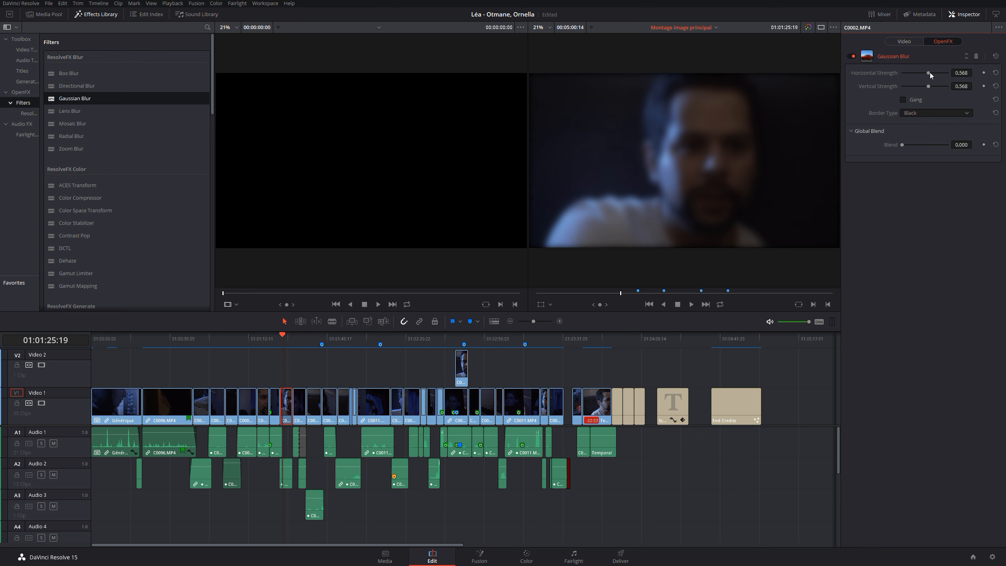
left_click_drag(928, 88, 899, 88)
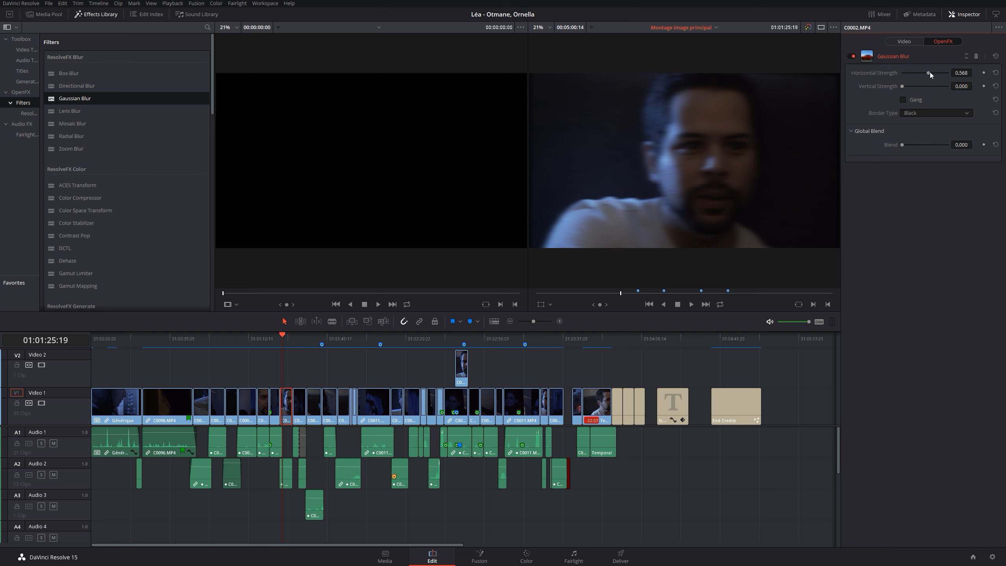
left_click_drag(930, 73, 943, 73)
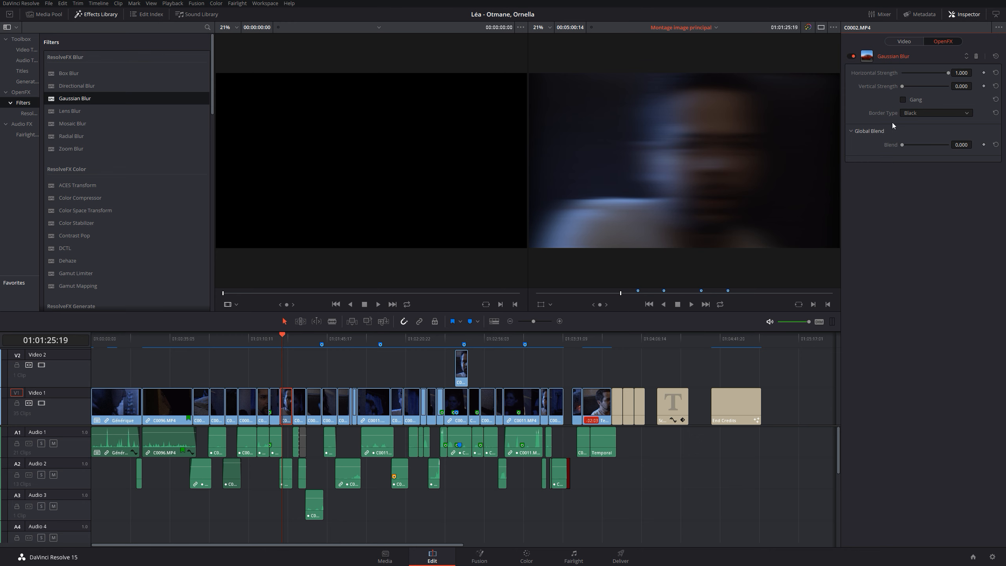
Reset the horizontal and vertical strengths and all other Gaussian Blur parameters to their defaults
left_click(996, 74)
left_click(996, 86)
left_click(995, 56)
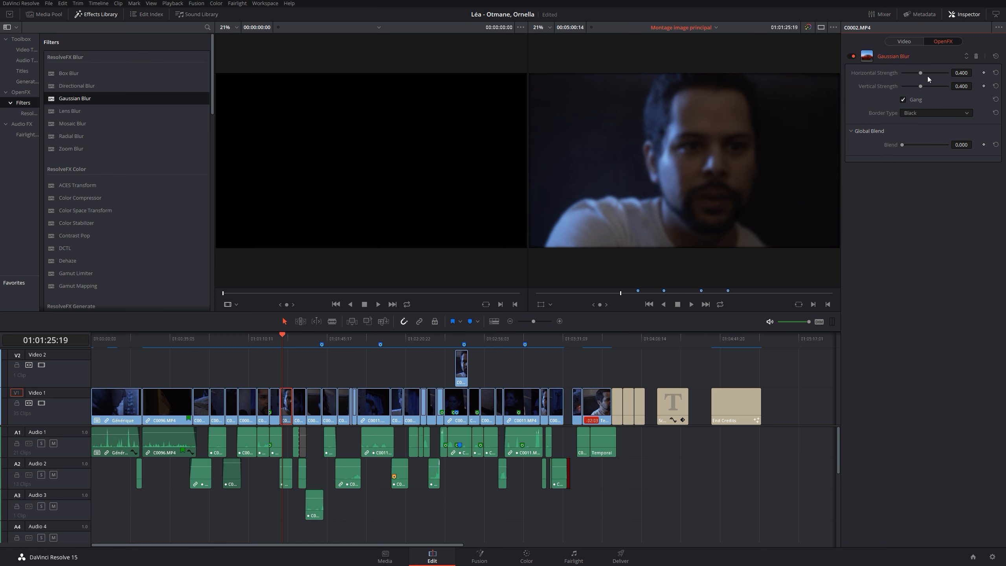
Try the Gaussian Blur with ganged strengths of 0.907, a 0.491 blend and the Replicate border type, and reset the filter
left_click_drag(922, 74, 935, 72)
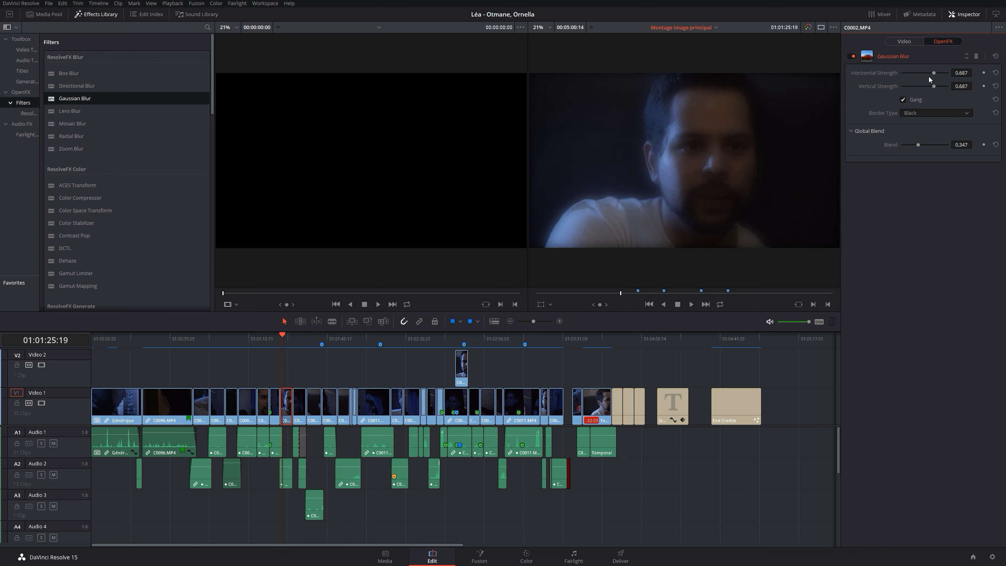
left_click_drag(936, 76, 945, 76)
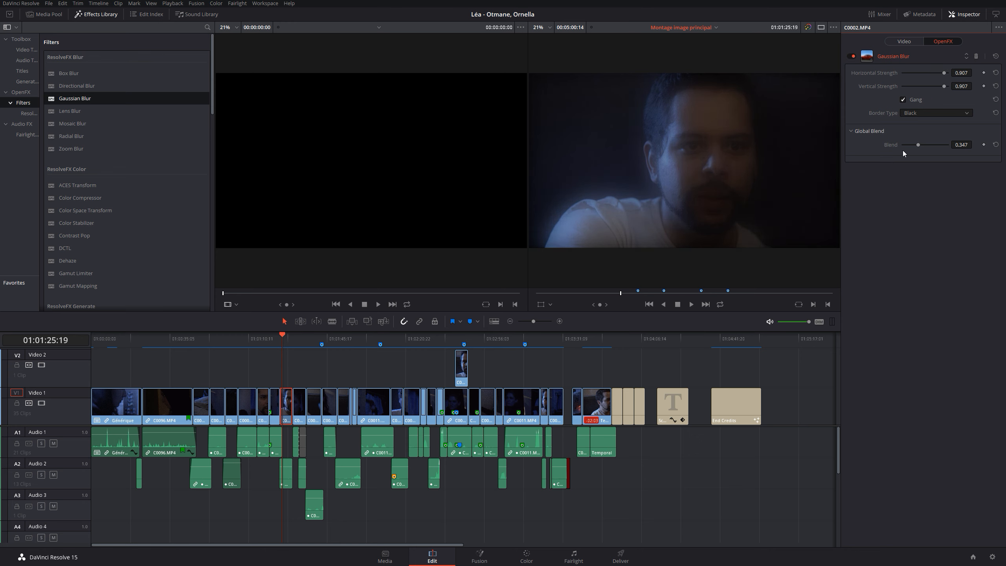
mouse_move(913, 146)
left_mouse_down()
mouse_move(901, 141)
mouse_move(945, 143)
mouse_move(909, 145)
mouse_move(934, 144)
mouse_move(925, 145)
left_mouse_up()
left_click(921, 113)
left_click(917, 131)
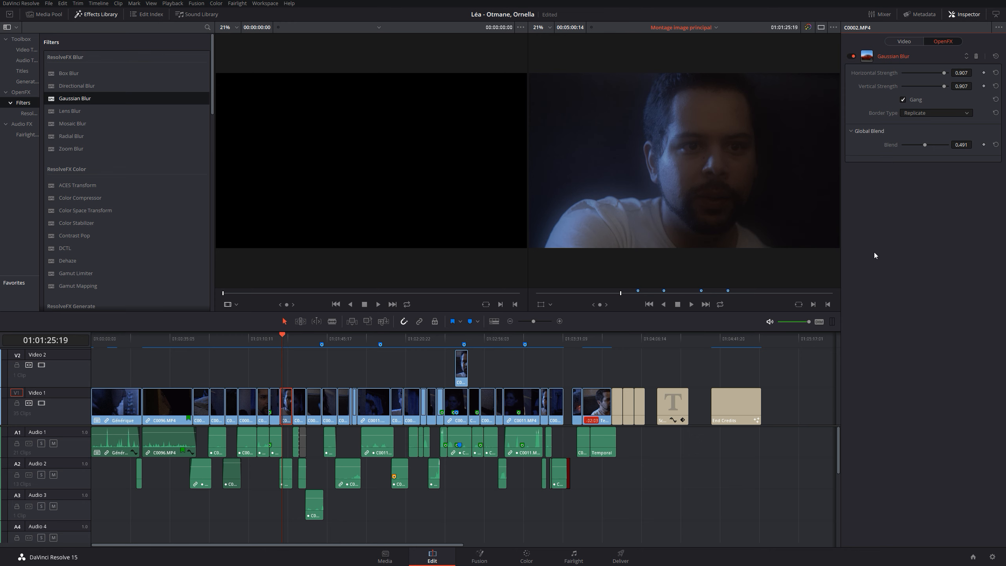
left_click(996, 56)
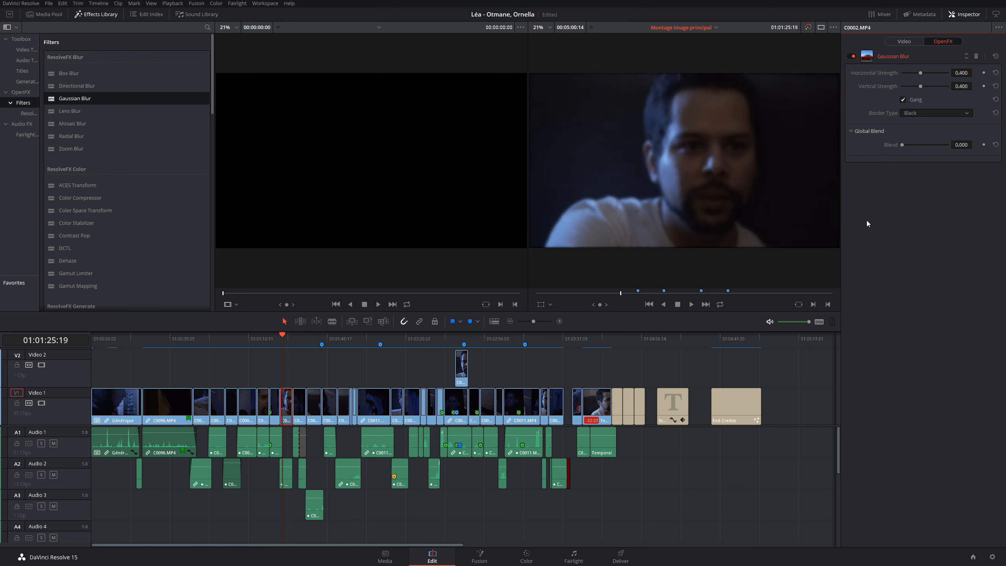
Try the Radial Blur filter on the same clip with Gaussian Blur disabled, and delete Radial Blur
scroll(110, 132, "down", 10)
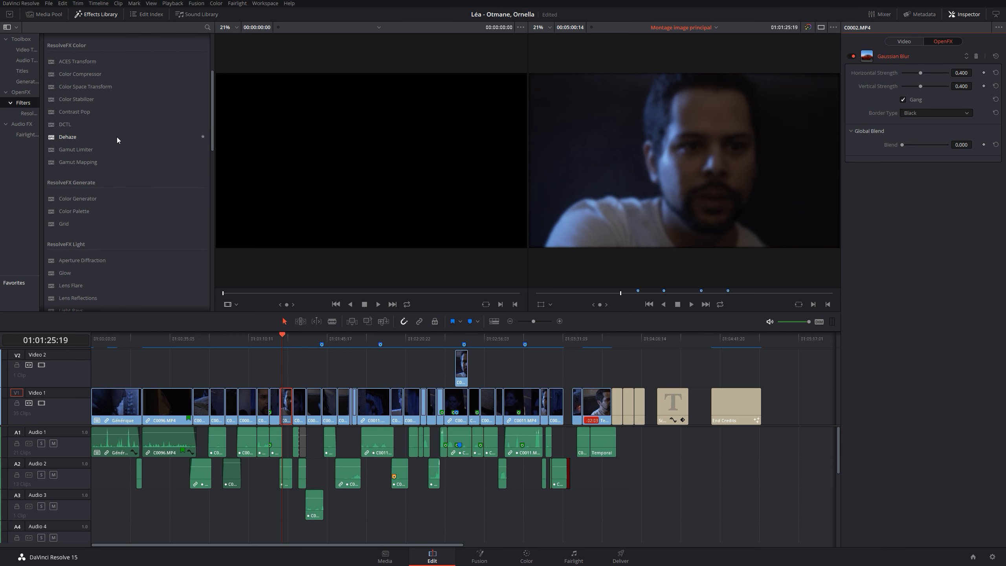
scroll(104, 153, "down", 5)
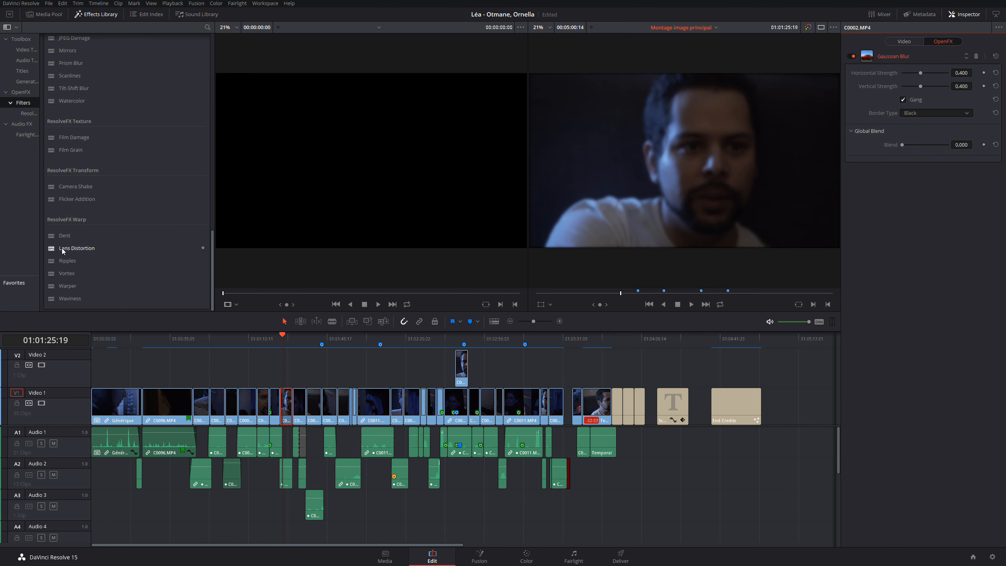
scroll(122, 261, "up", 5)
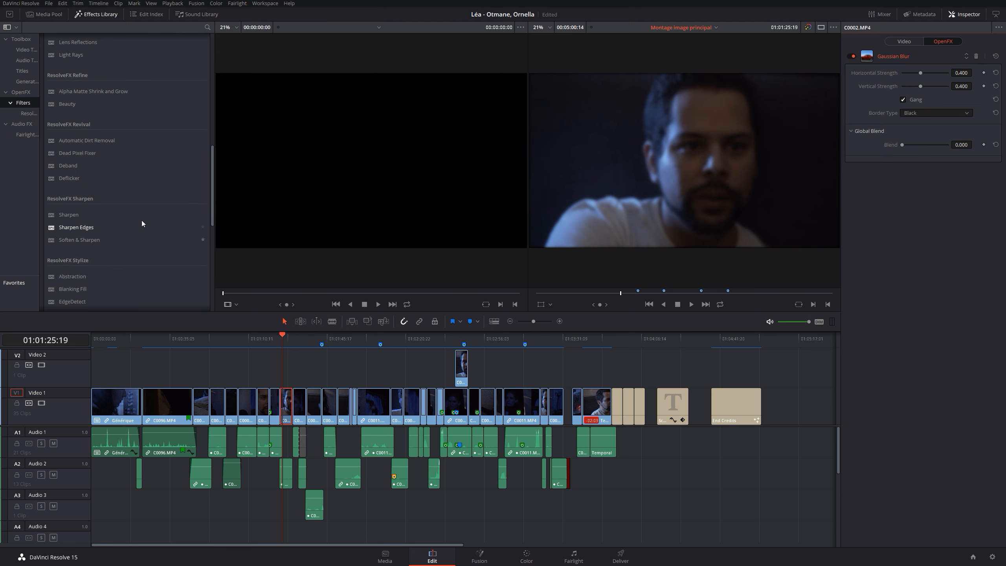
scroll(134, 232, "up", 10)
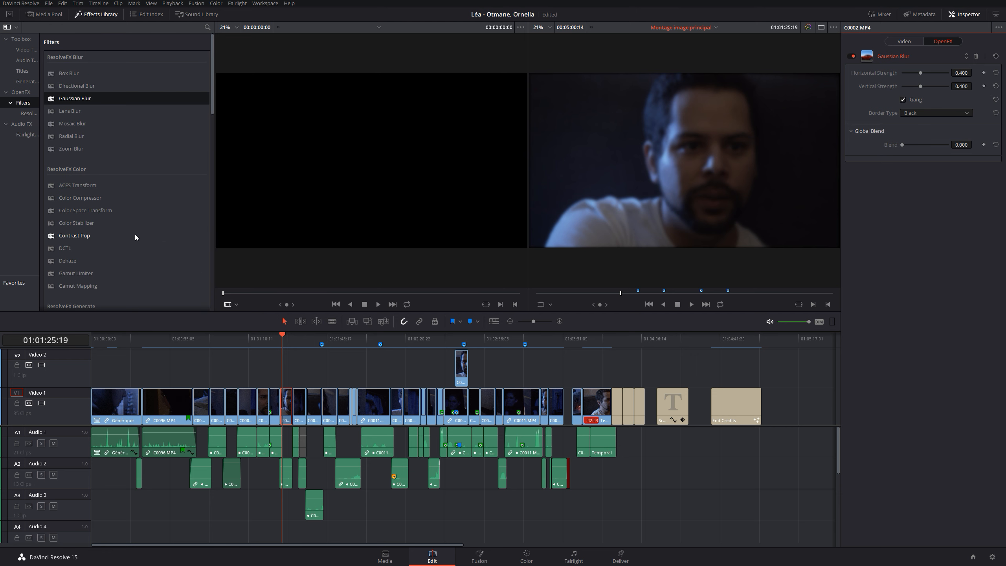
left_click_drag(71, 135, 284, 400)
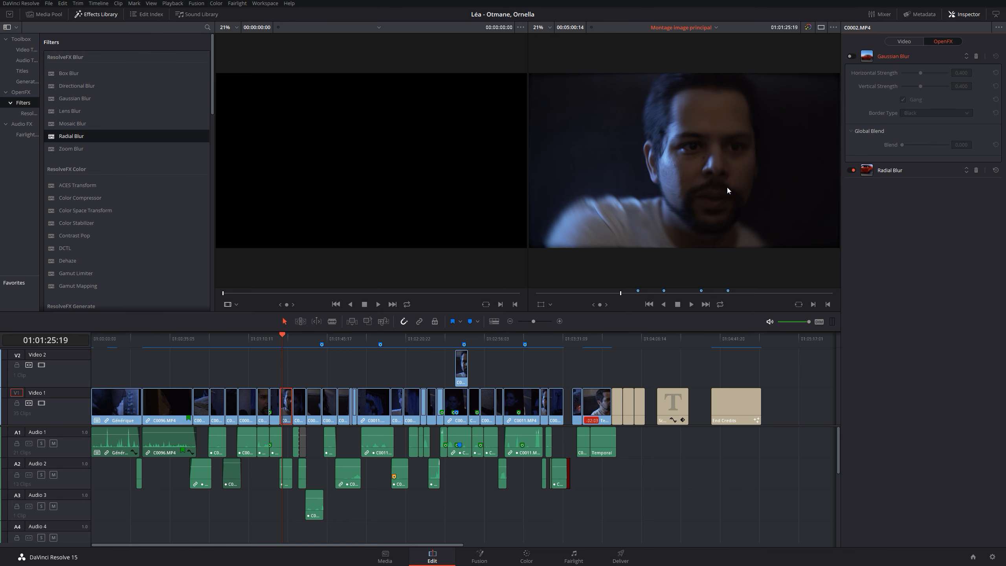
left_click(976, 170)
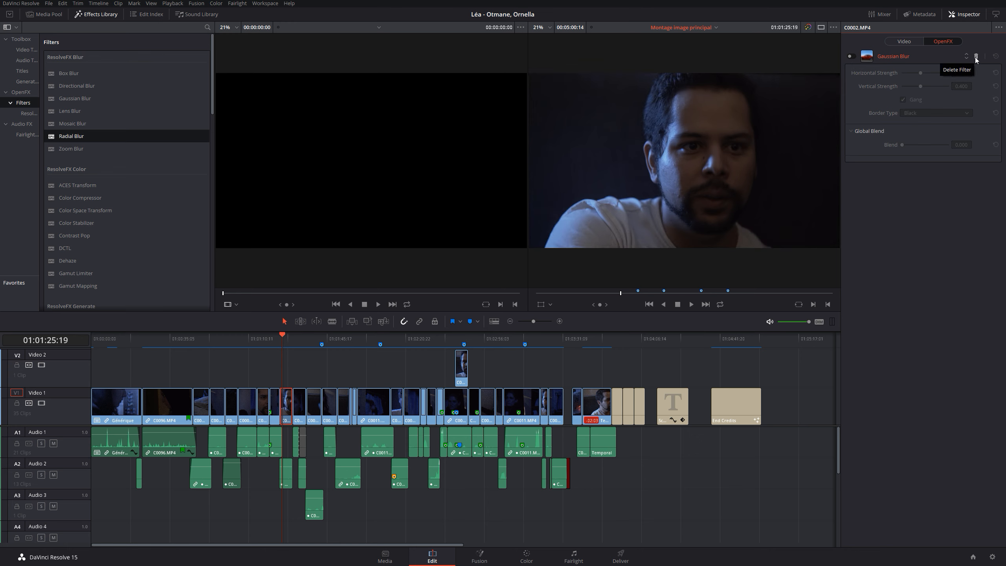
Compare the clip with Gaussian Blur switched on and off, and delete the Gaussian Blur filter
left_click(852, 55)
left_click(851, 55)
left_click(851, 55)
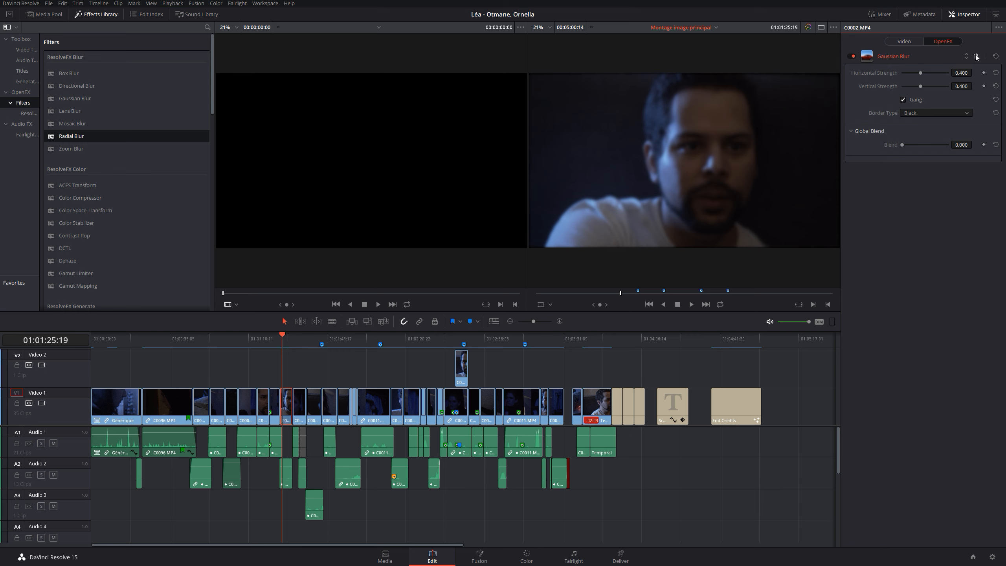
left_click(976, 56)
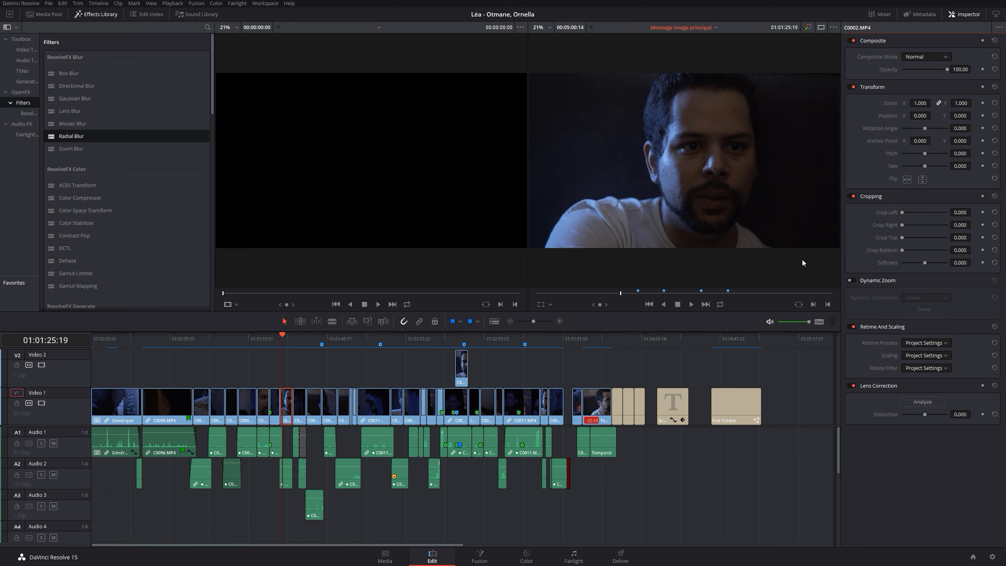
Inspect the Text and Video properties of the Scroll title on Video 1
left_click(669, 398)
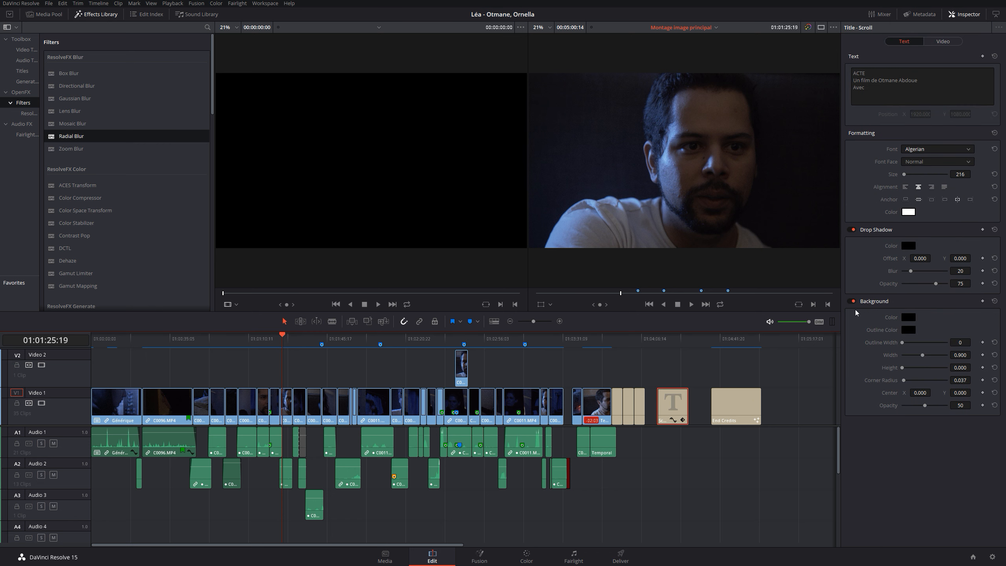
left_click(946, 43)
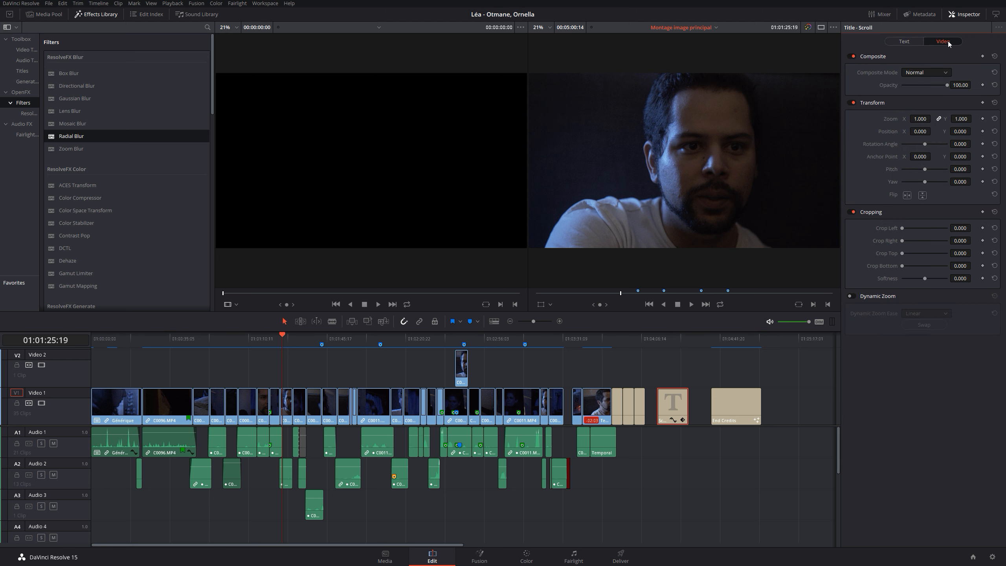
Try an X position of -68 and a zoom of 0.970 on the C0002.MP4 clip at the playhead, and reset its transform
left_click(286, 404)
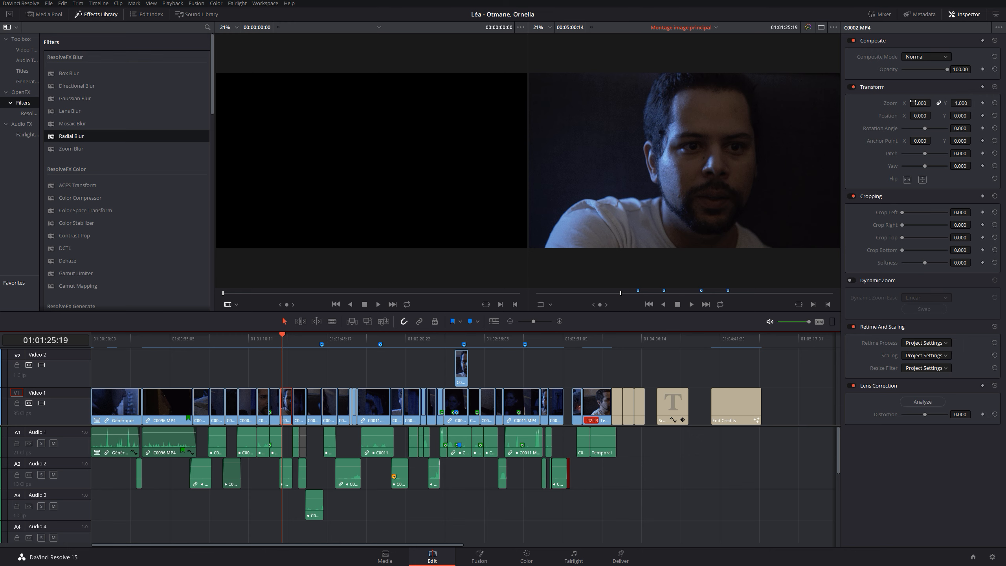
mouse_move(920, 116)
left_mouse_down()
mouse_move(933, 116)
mouse_move(900, 115)
mouse_move(962, 116)
mouse_move(919, 115)
mouse_move(934, 107)
mouse_move(907, 103)
left_mouse_up()
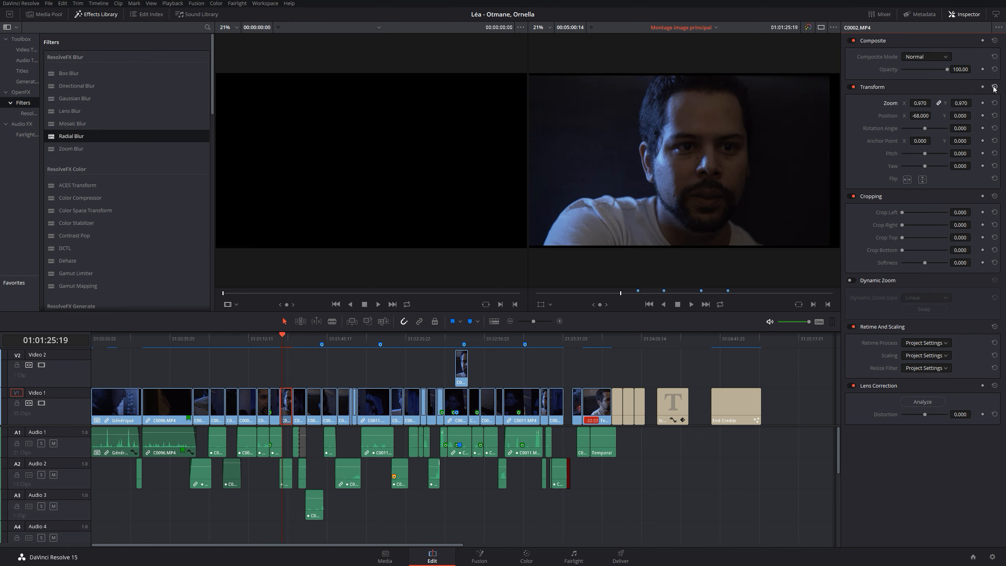
left_click(994, 88)
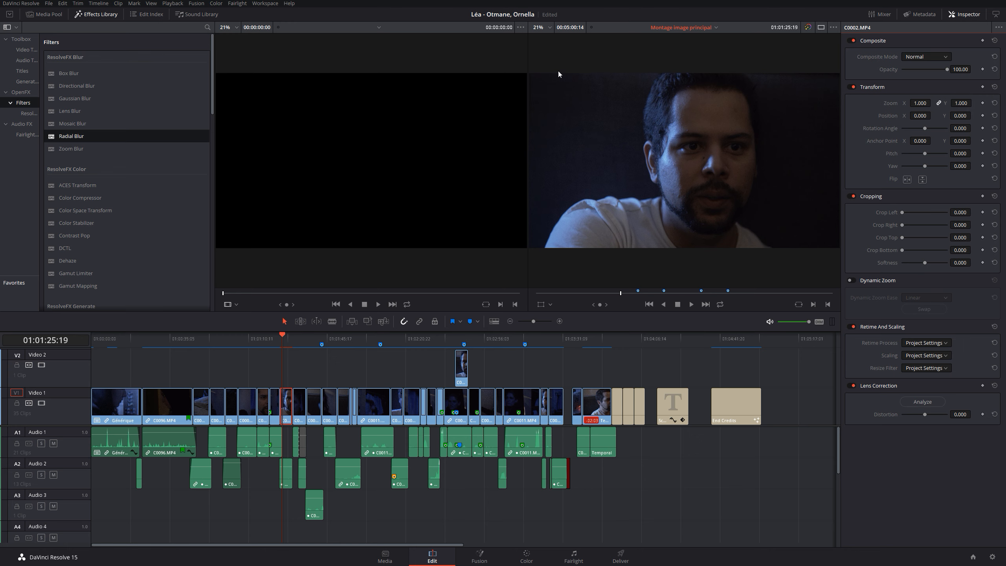
Check the clip's on-screen Transform handles in the timeline viewer, and switch the viewer overlay to Crop
left_click(541, 304)
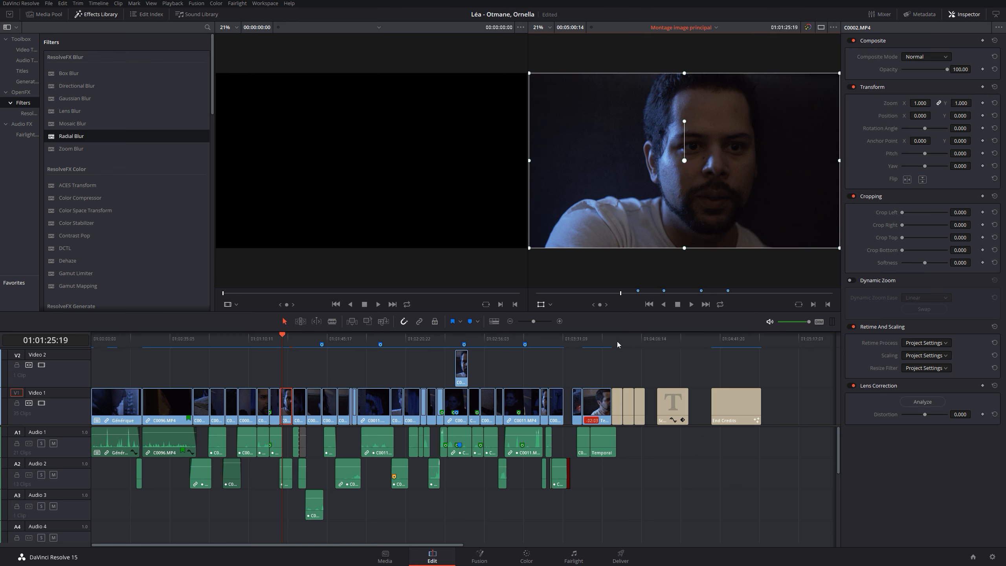
left_click(542, 304)
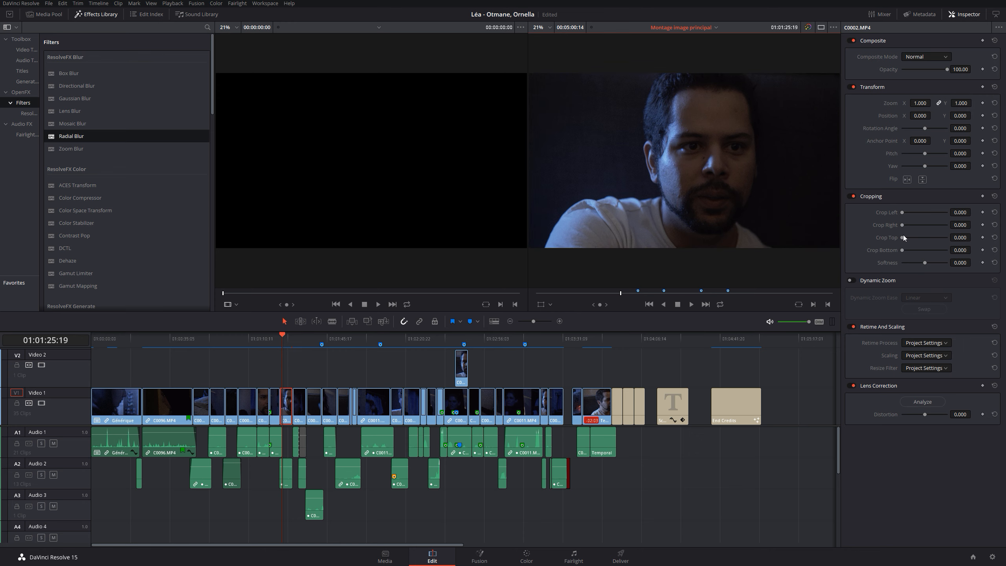
mouse_move(903, 213)
left_mouse_down()
mouse_move(919, 208)
mouse_move(898, 209)
left_mouse_up()
left_click(551, 304)
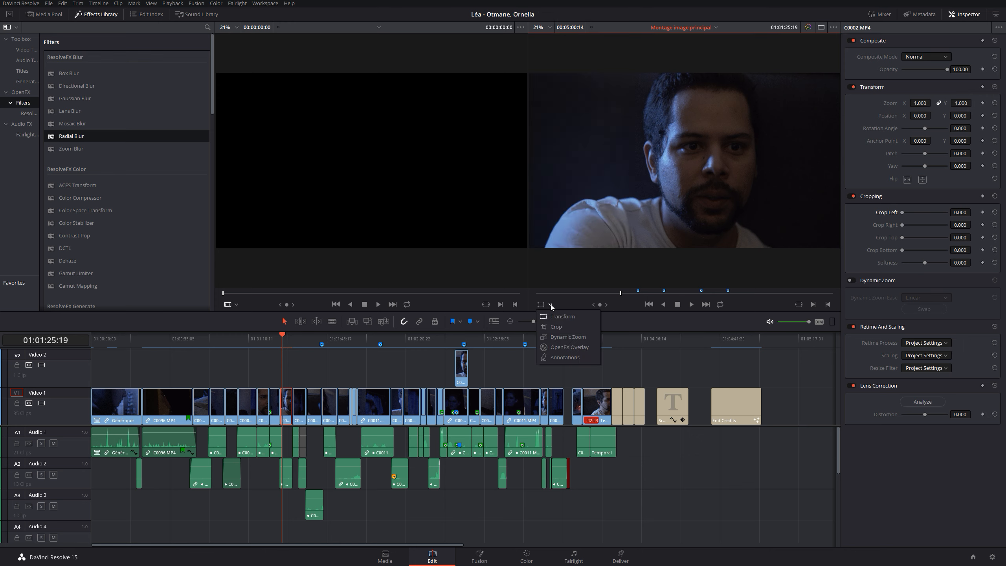
left_click(554, 329)
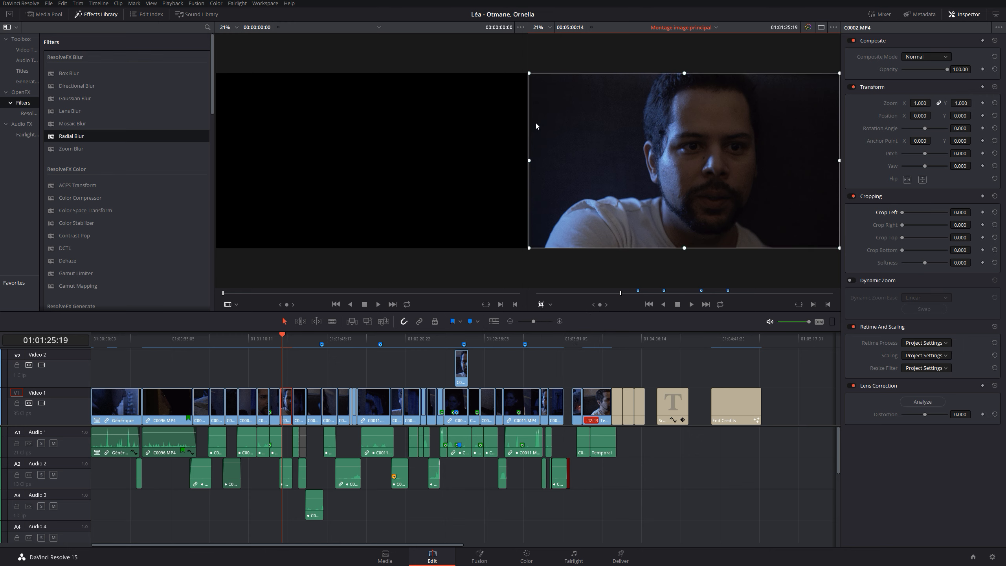
Try a crop of about 87 left and 306 top on C0002.MP4 with the on-screen crop handles, and reset the cropping
left_click_drag(529, 73, 591, 109)
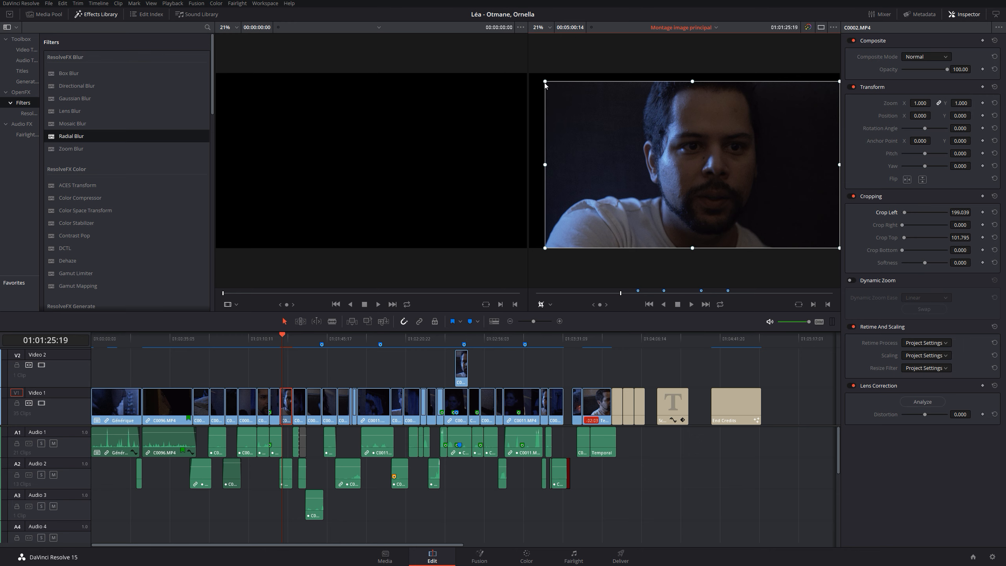
mouse_move(545, 83)
left_mouse_down()
mouse_move(630, 129)
mouse_move(537, 101)
left_mouse_up()
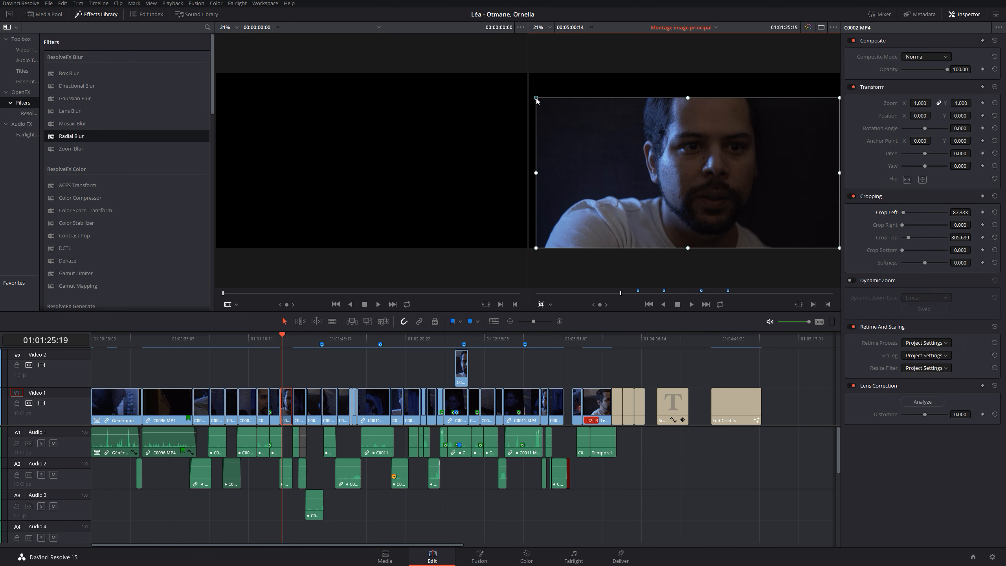
left_click(995, 196)
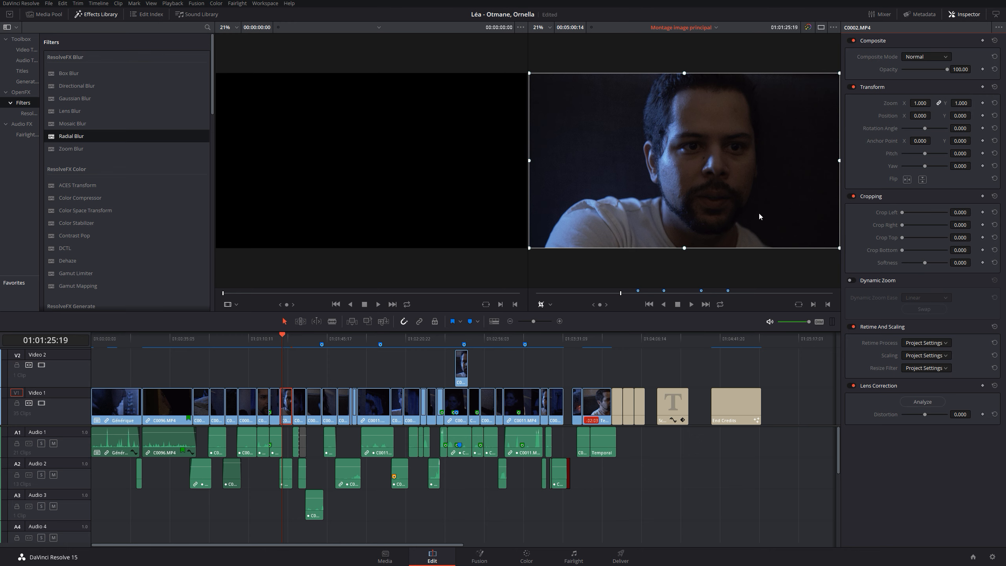
Save the project and add the DSC_1290.MOV clip from the media pool to the timeline after the End Credits title
key("ctrl+s")
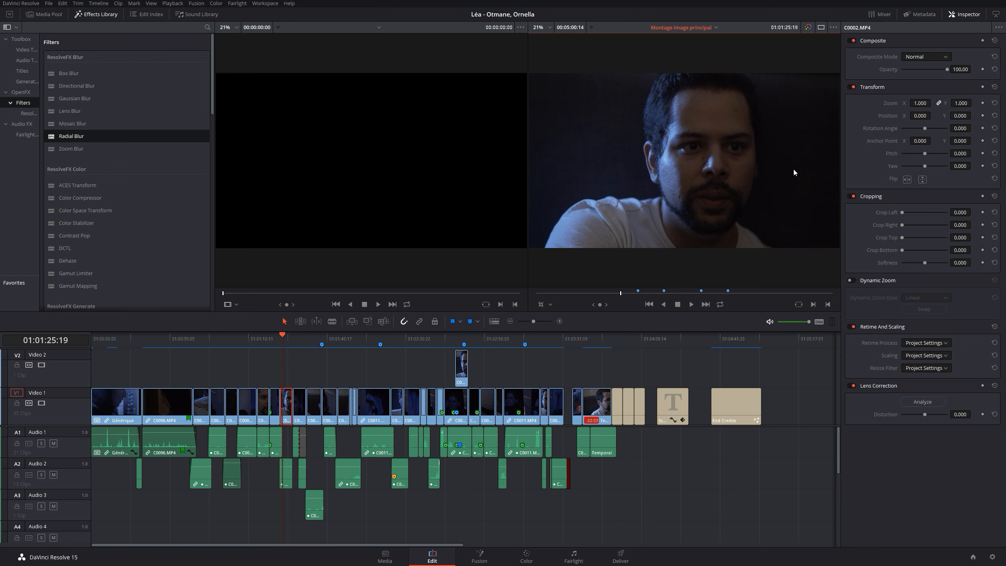
left_click(786, 340)
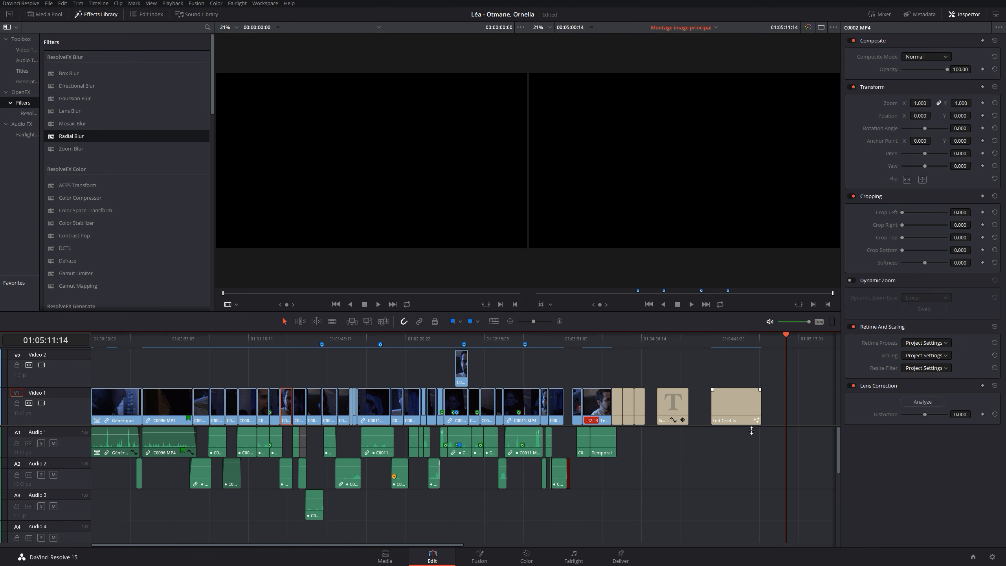
left_click(46, 14)
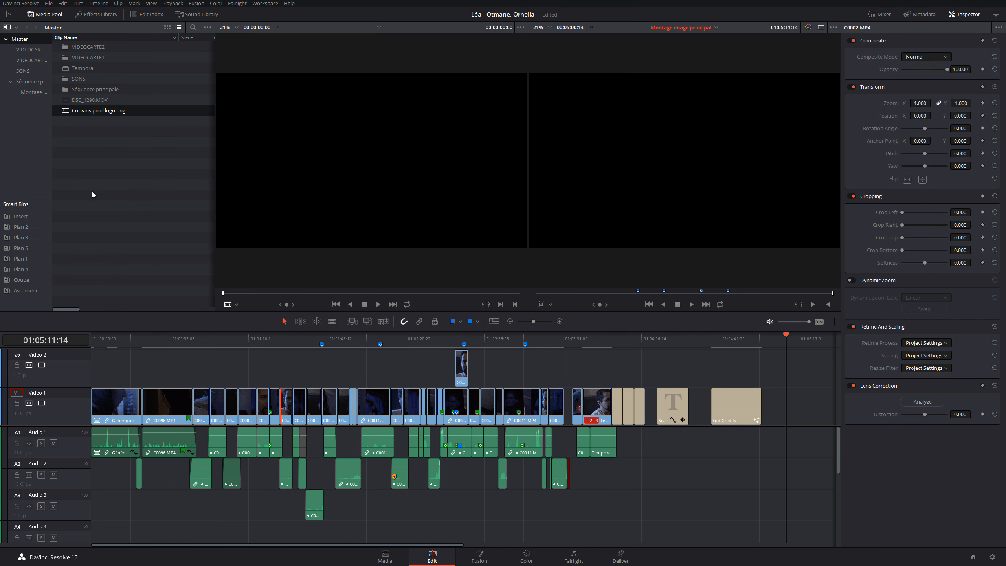
left_click(77, 99)
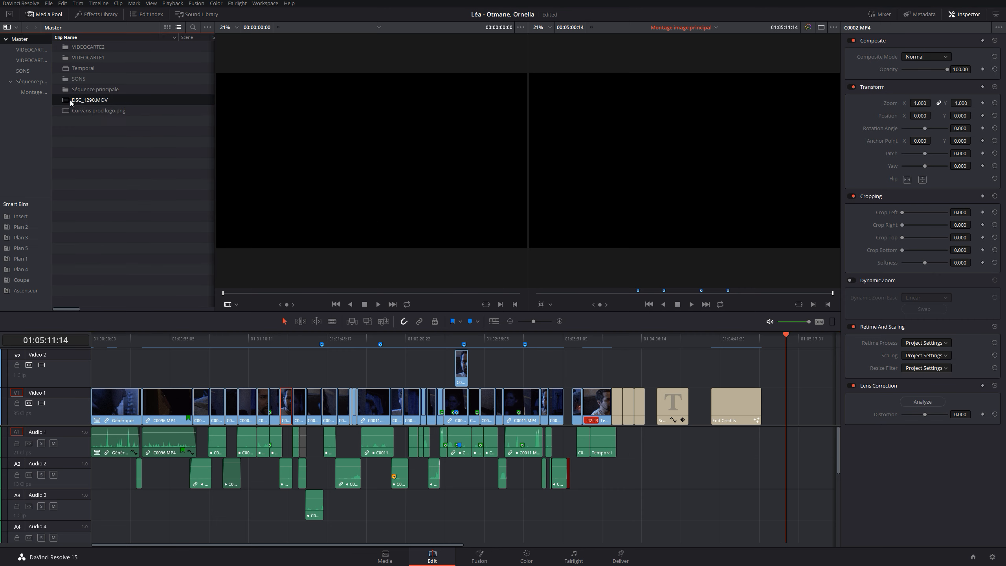
double_click(66, 100)
left_click_drag(294, 171, 769, 409)
Play the beginning of the DSC_1290.MOV clip on the timeline and split it at 01:05:23:06
left_click_drag(786, 338, 798, 336)
key("space")
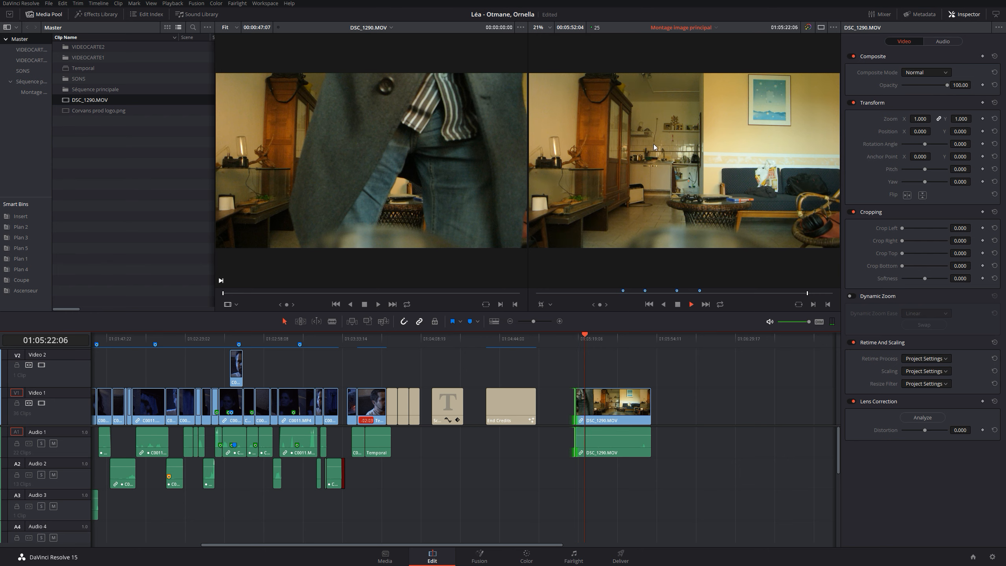
key("space")
key("ctrl+backslash")
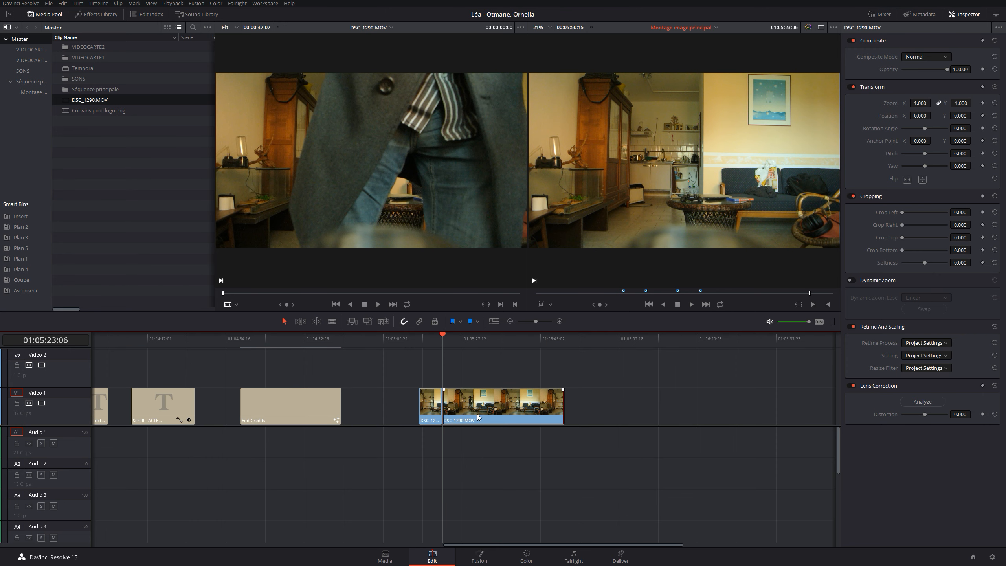
Preview the second DSC_1290.MOV segment and move it to Video 2, aligned with the start of the first segment
left_click(492, 407)
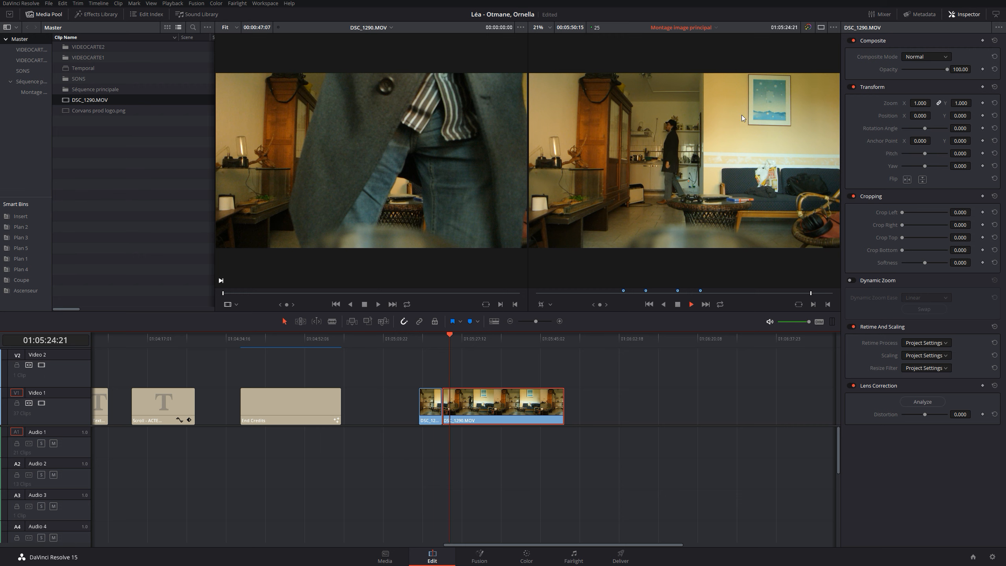
key("space")
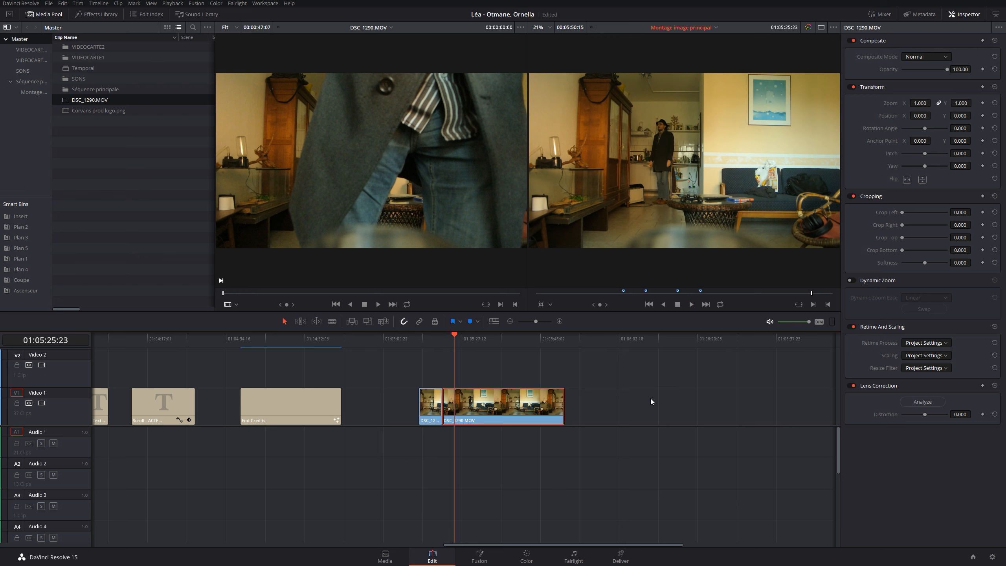
key("space")
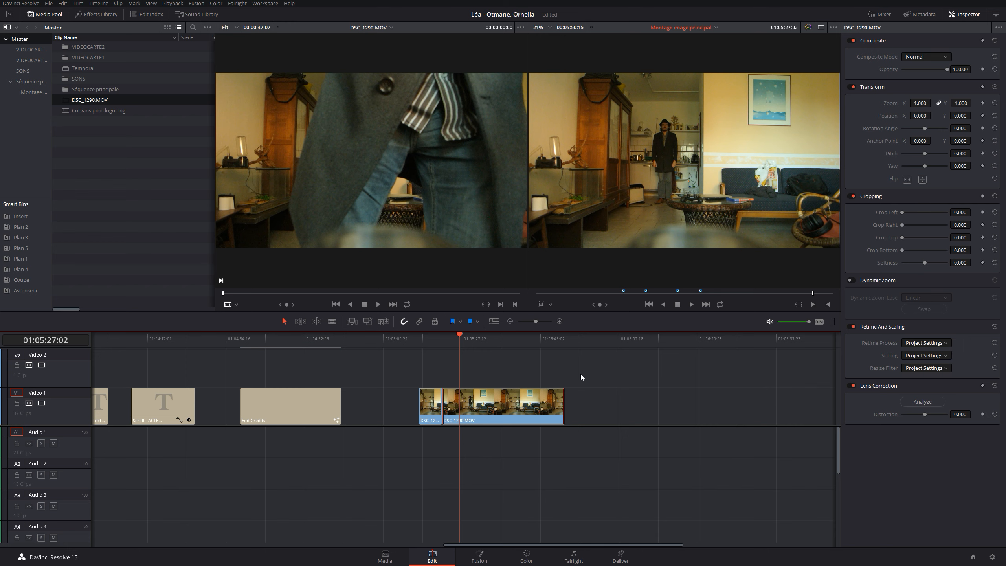
key("space")
key("space")
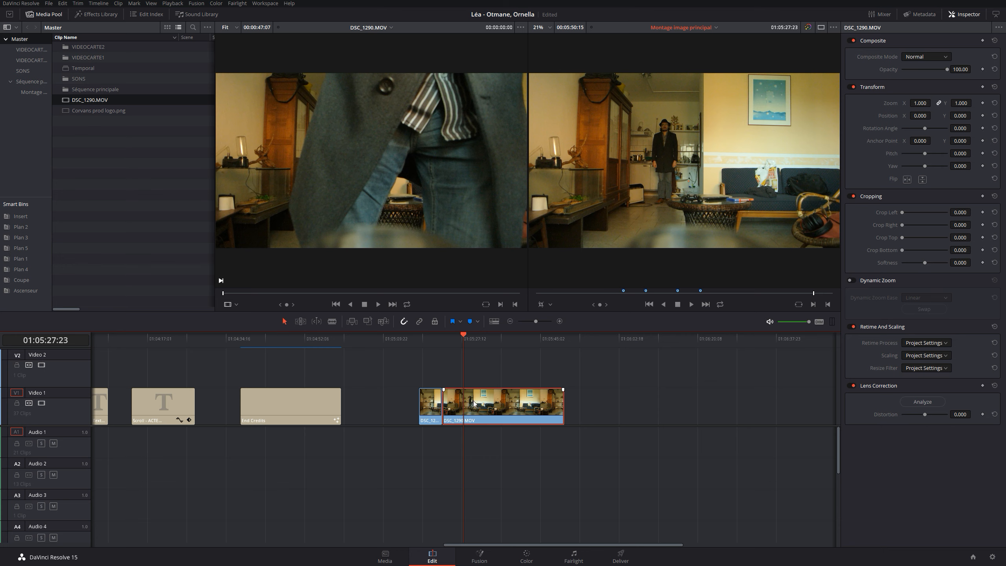
left_click_drag(475, 404, 453, 371)
Play the stacked DSC_1290.MOV clips from their start and check how the Video 2 clip covers the Video 1 clip
left_click(418, 338)
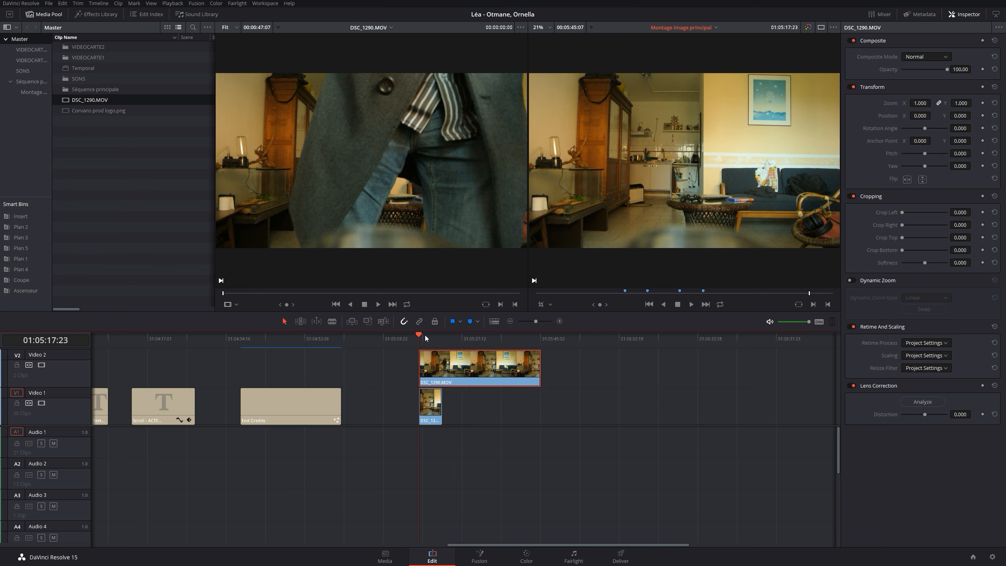
key("space")
key("space")
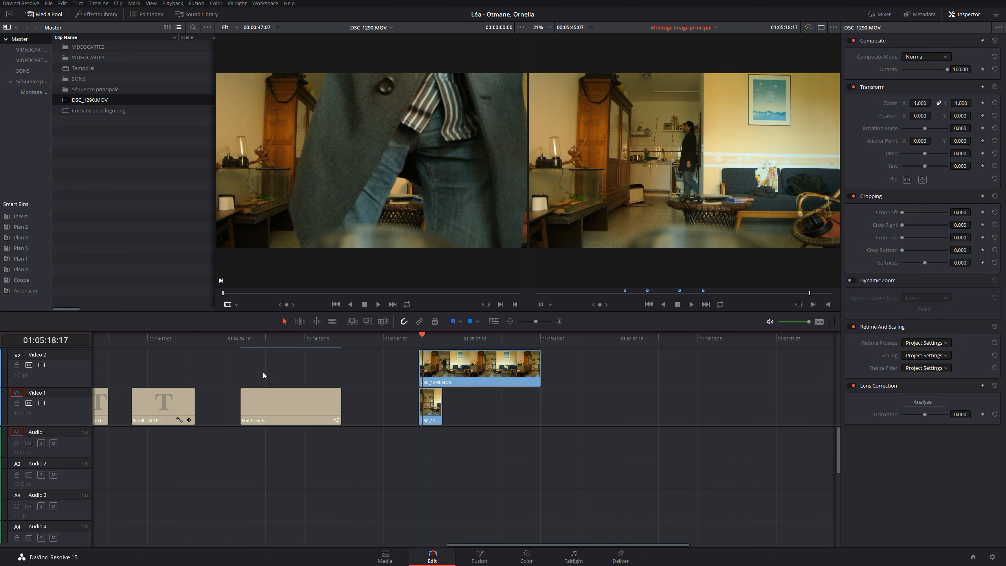
left_click(449, 363)
left_click(432, 406)
left_click(487, 366)
key("space")
left_click(434, 403)
left_click(474, 359)
key("space")
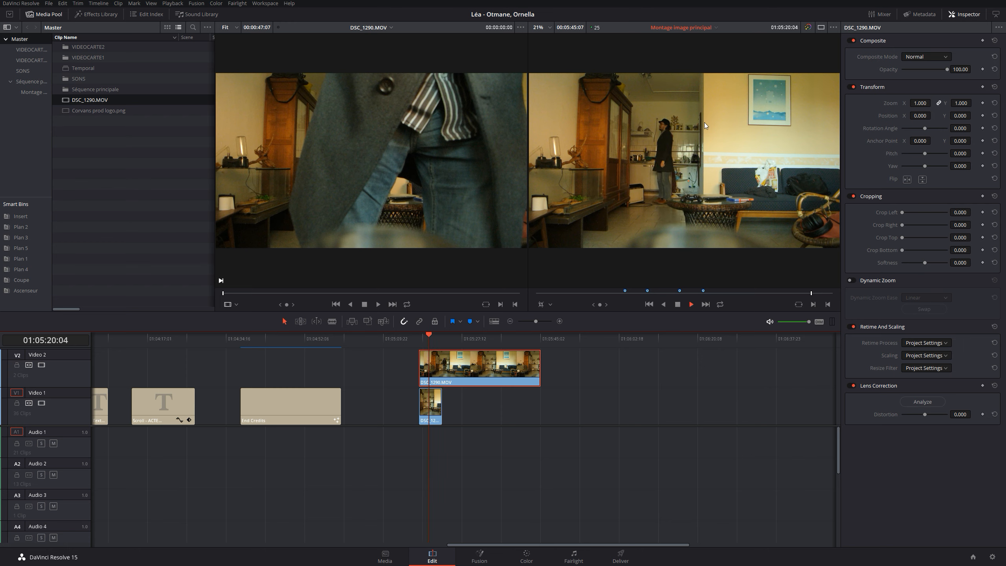
key("space")
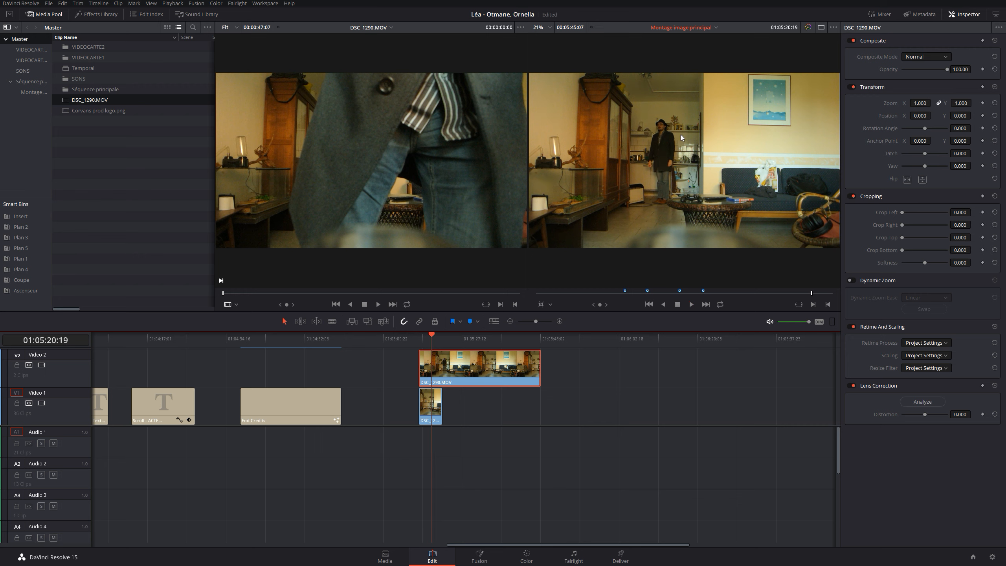
View the clip at the playhead on the Fusion page and return to the Edit page
left_click(553, 411)
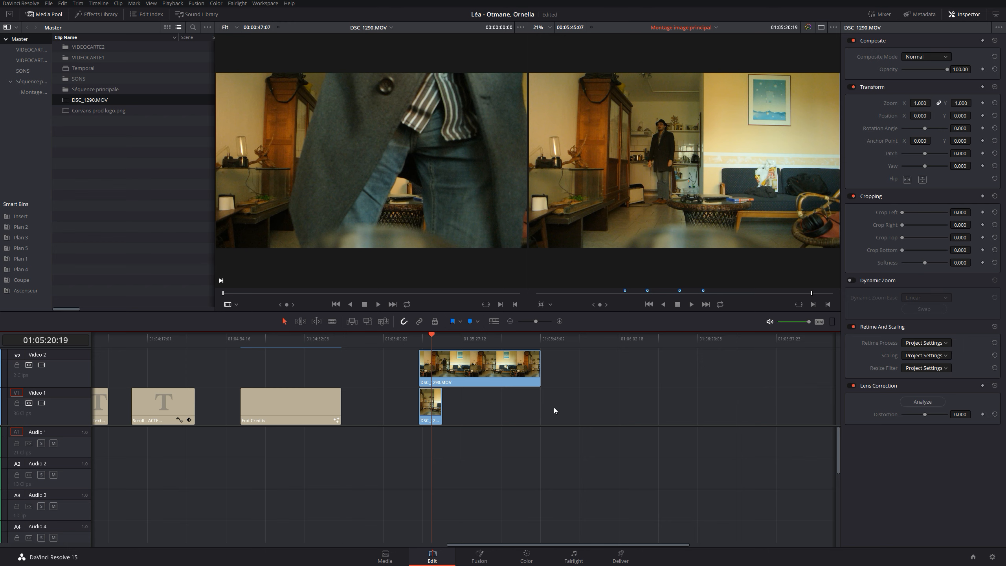
left_click(480, 557)
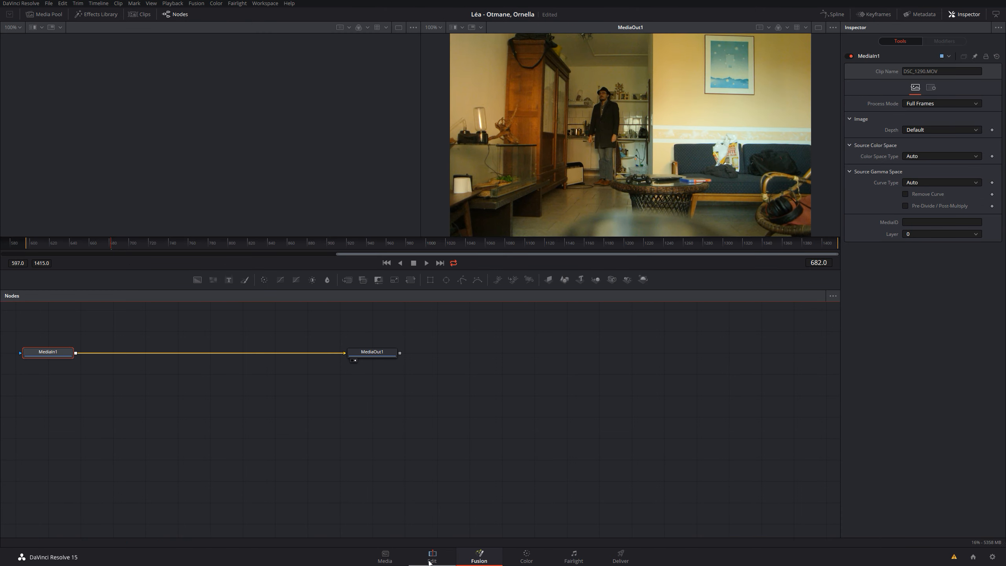
left_click(431, 560)
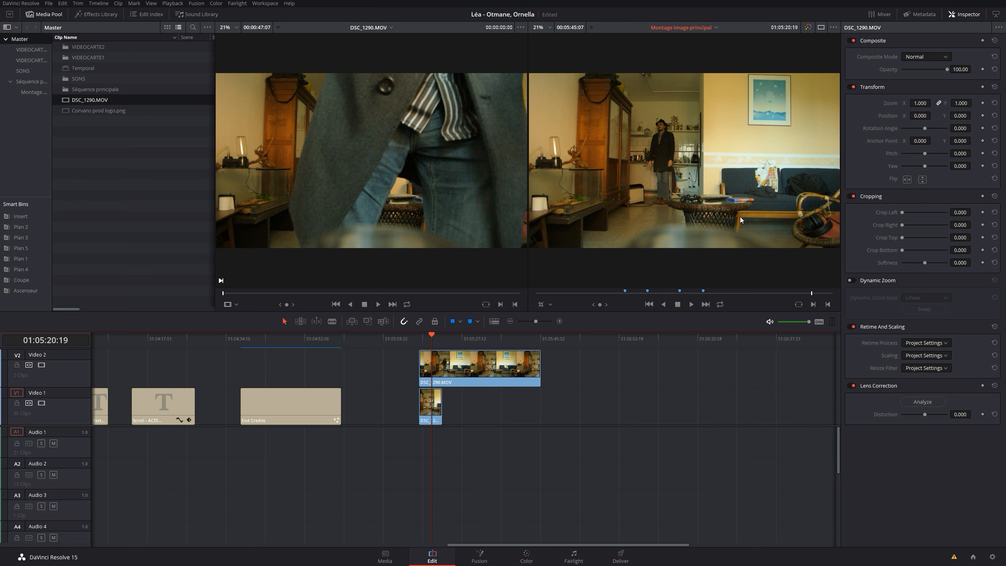
Lower the opacity of the DSC_1290.MOV clip on Video 2 to 66.09 and play the blended clips from their start
left_click(454, 369)
left_click(435, 418)
left_click(456, 369)
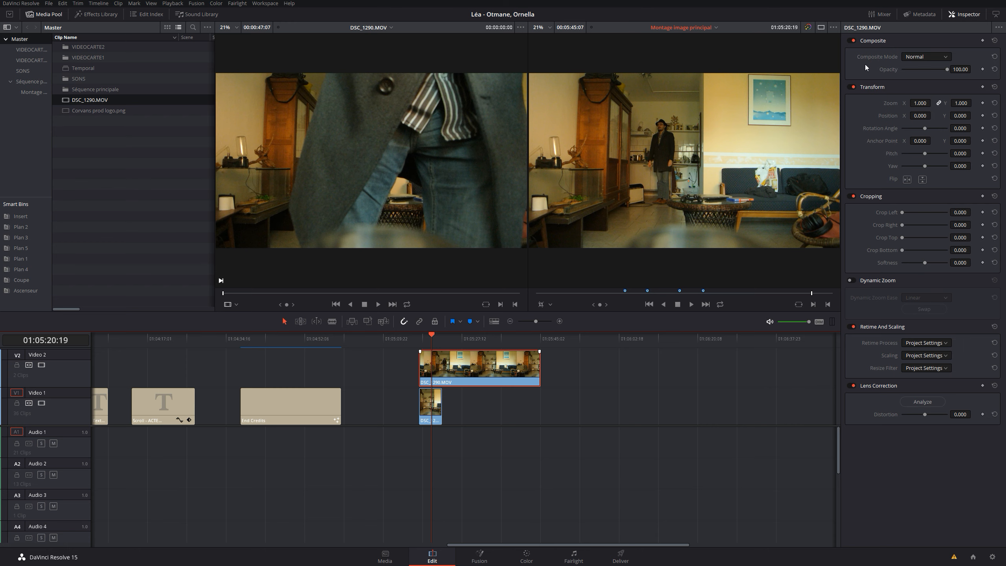
left_click_drag(948, 70, 942, 68)
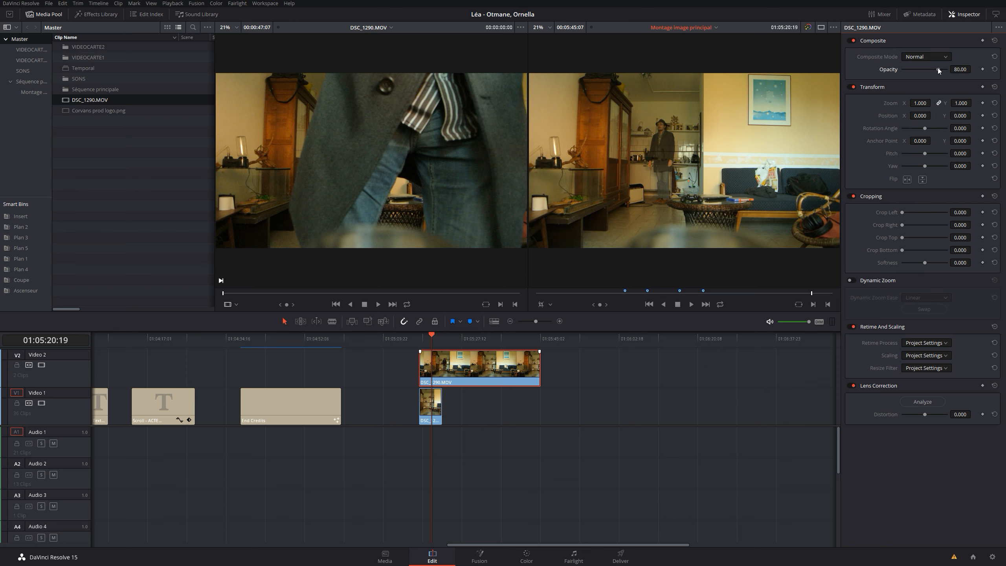
left_click_drag(932, 70, 933, 69)
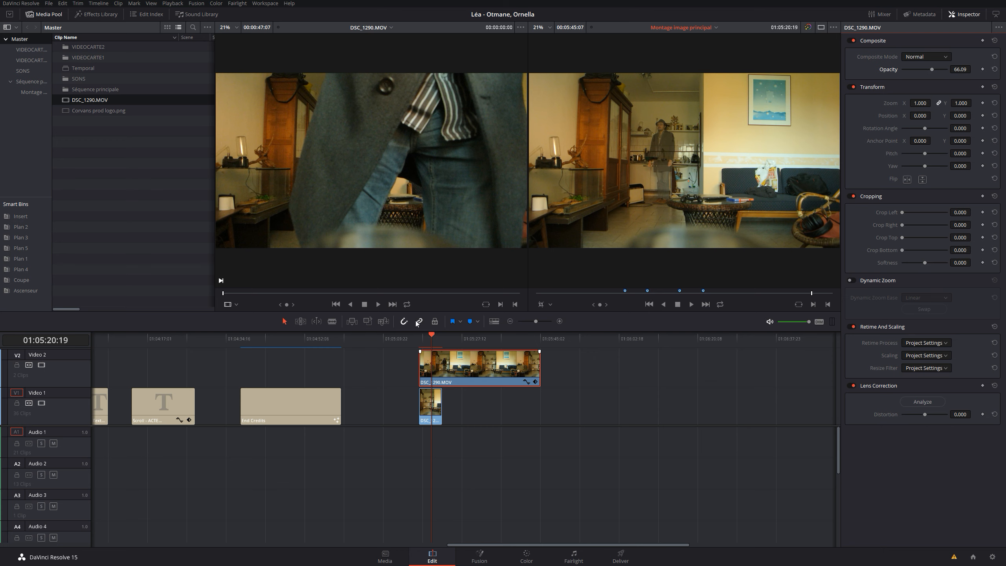
left_click(419, 340)
key("space")
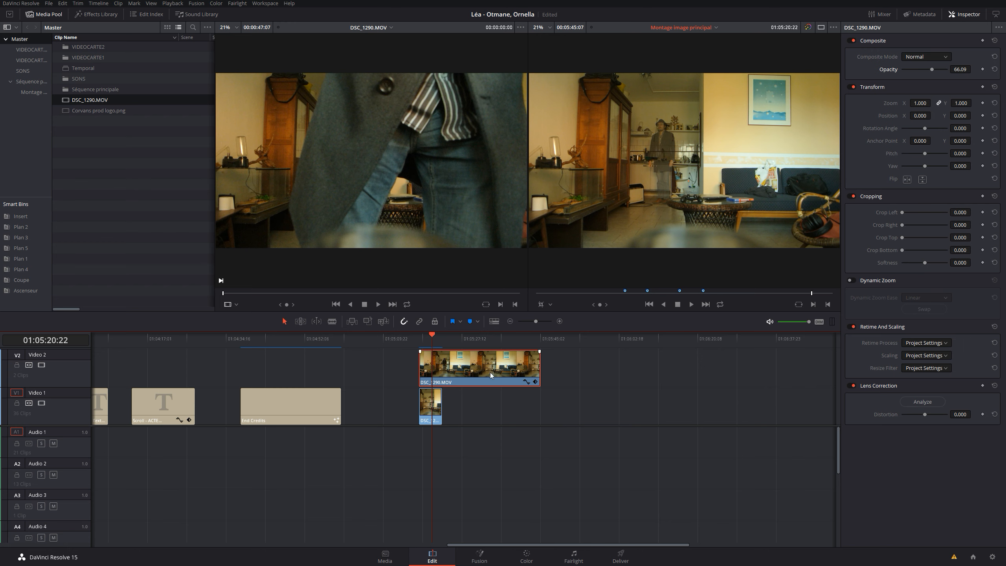
Try several opacity values on the Video 2 clip at 01:05:27:08, past the end of the Video 1 clip, and restore opacity to 100
left_click(429, 405)
left_click_drag(453, 340, 461, 339)
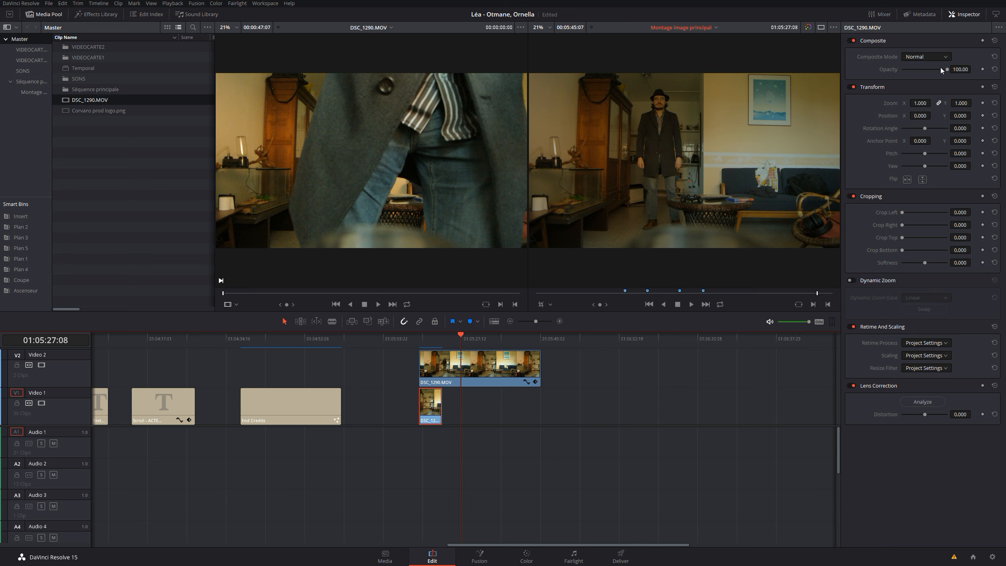
left_click(453, 365)
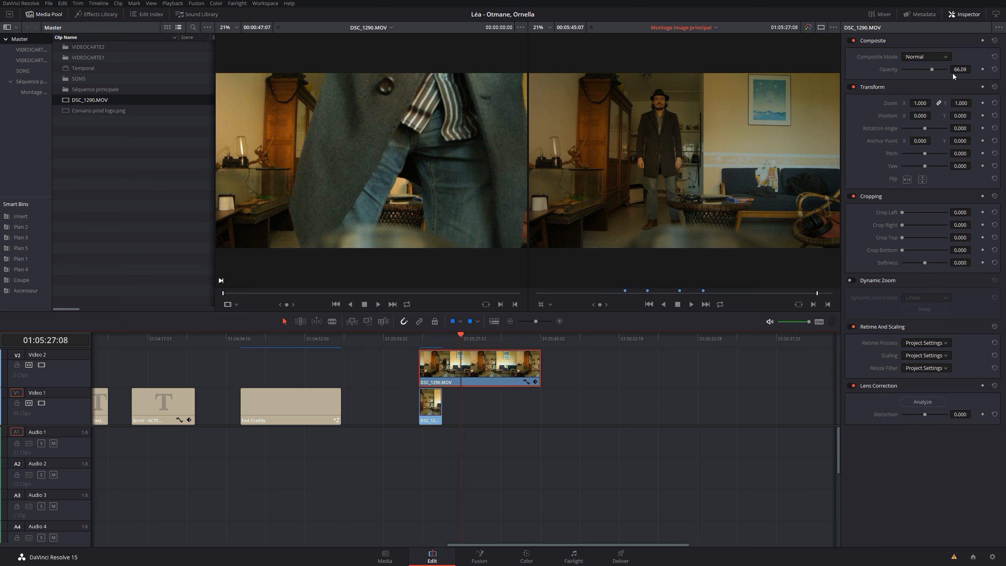
mouse_move(931, 69)
left_mouse_down()
mouse_move(947, 66)
mouse_move(891, 69)
mouse_move(913, 66)
left_mouse_up()
double_click(912, 68)
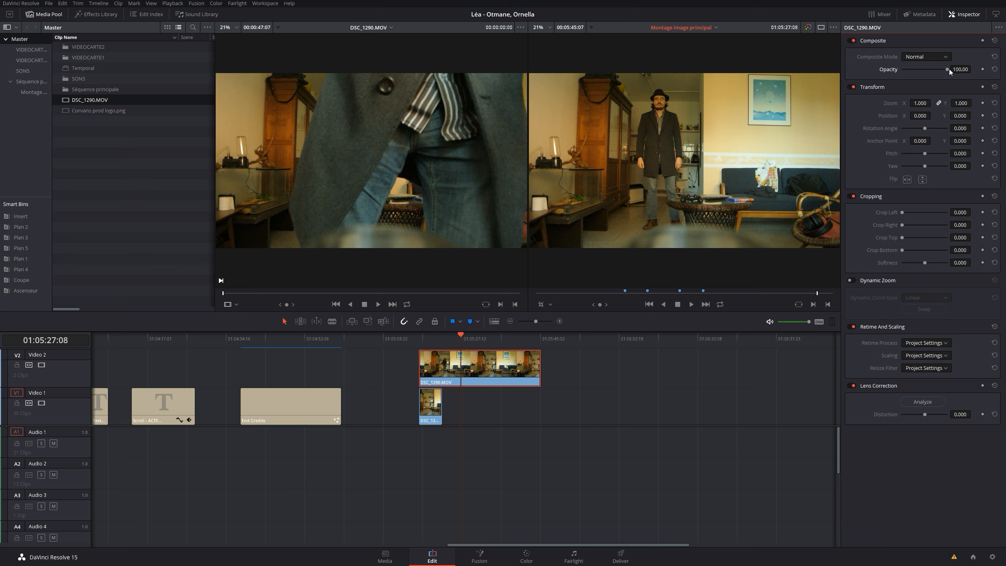
left_click_drag(943, 68, 940, 68)
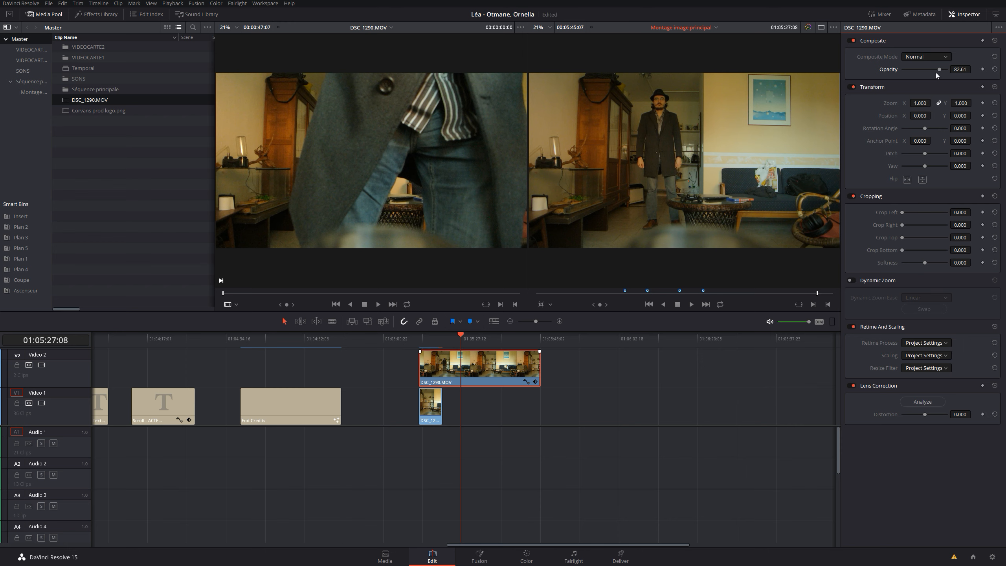
mouse_move(938, 69)
left_mouse_down()
mouse_move(901, 65)
mouse_move(950, 70)
left_mouse_up()
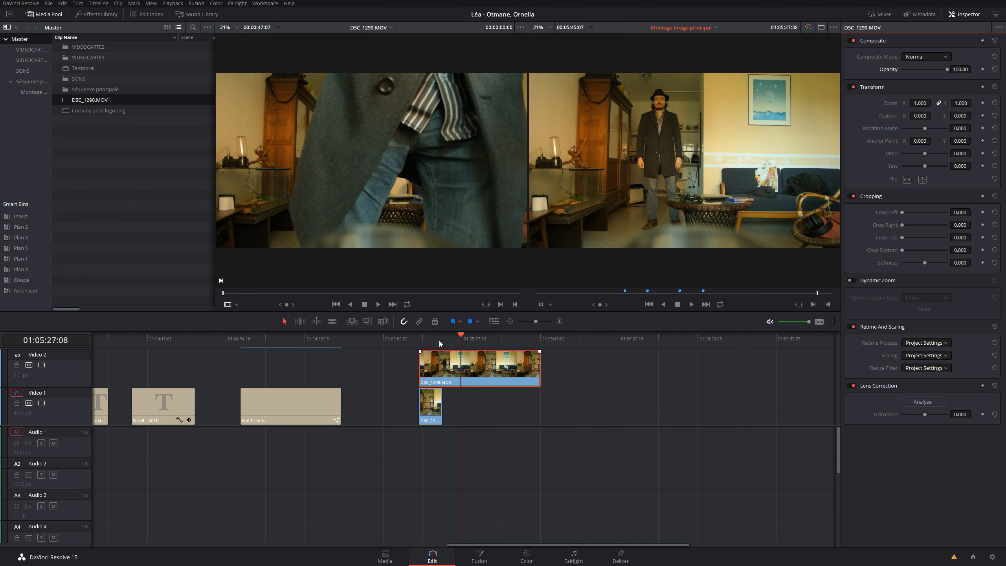
Set the Video 2 clip's opacity to 61.74 with the playhead at 01:05:20:01, where both DSC_1290.MOV clips overlap
left_click(428, 336)
left_click(437, 404)
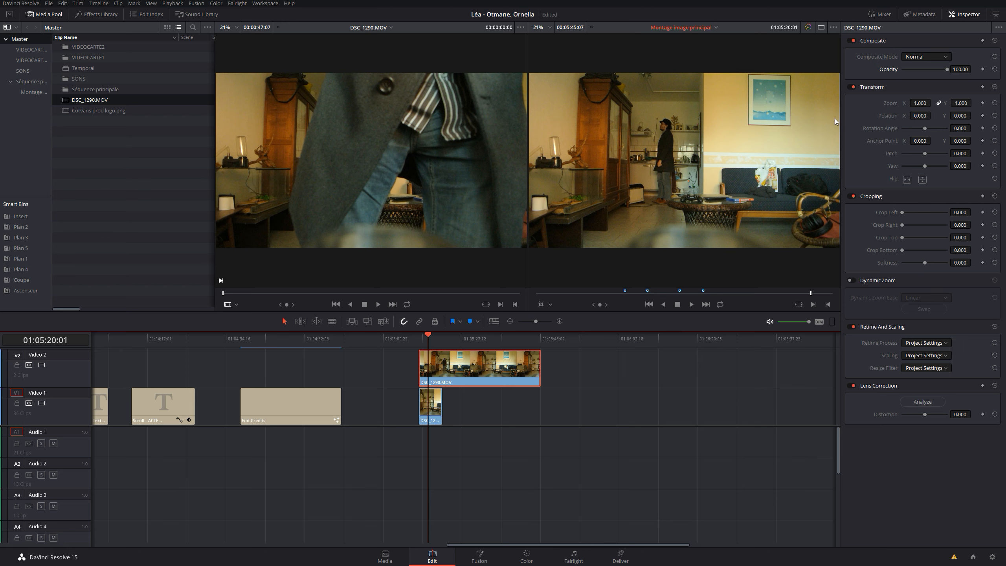
left_click_drag(946, 69, 930, 69)
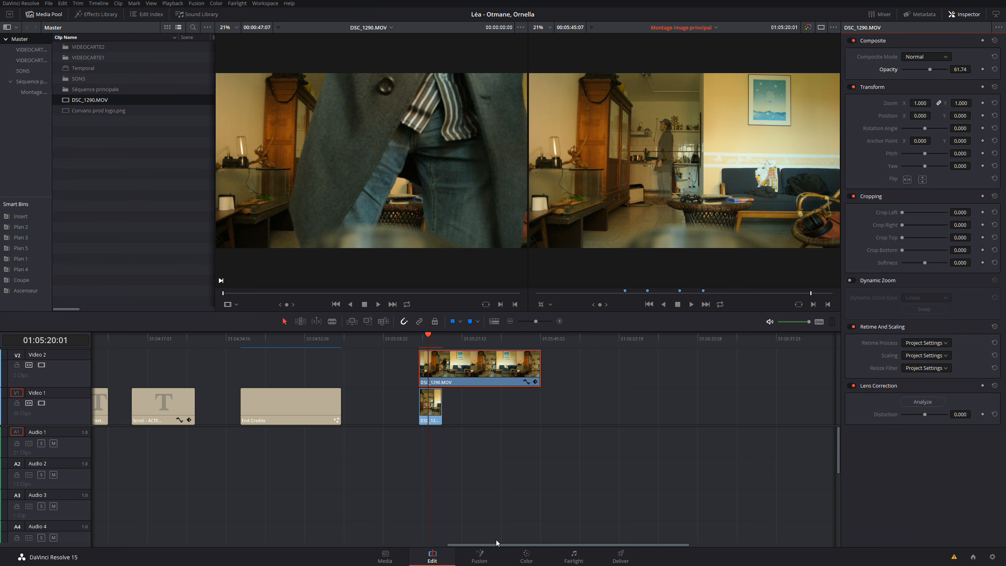
Try an opacity of 44.35 on the C0002.MP4 clip on Video 2 at 01:02:45:05, and reset it to 100
left_click_drag(492, 548, 306, 500)
left_click(341, 335)
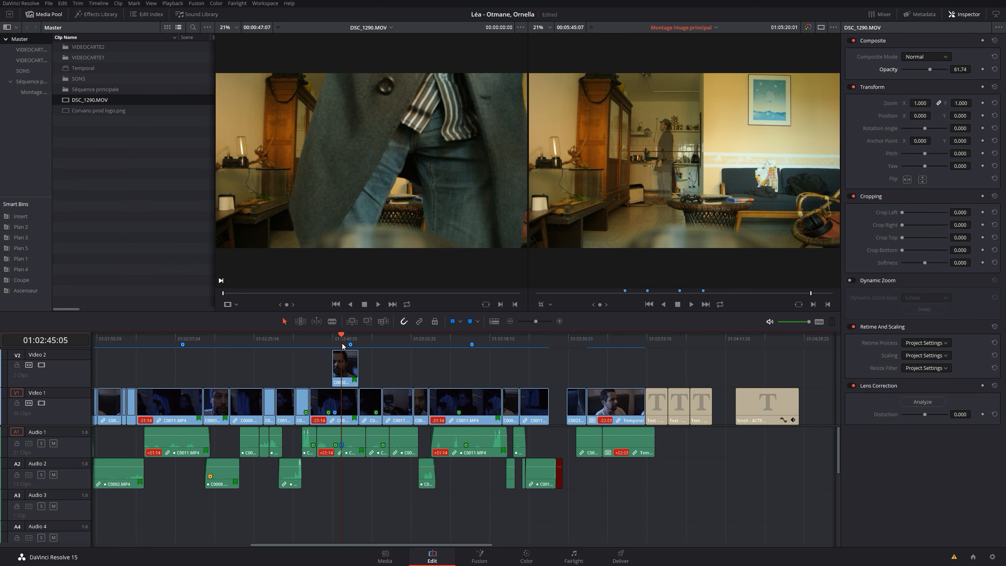
left_click(344, 363)
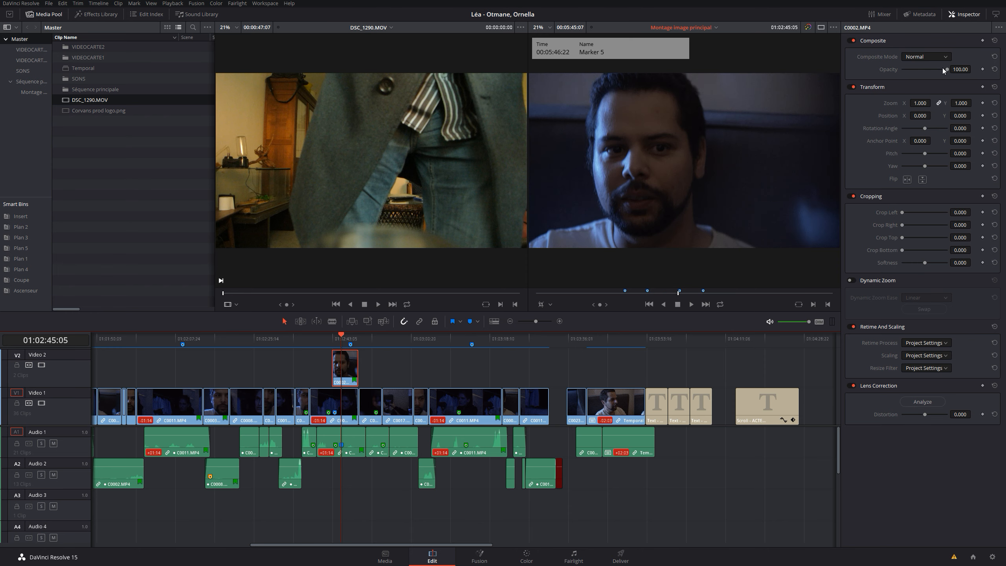
left_click_drag(946, 69, 922, 69)
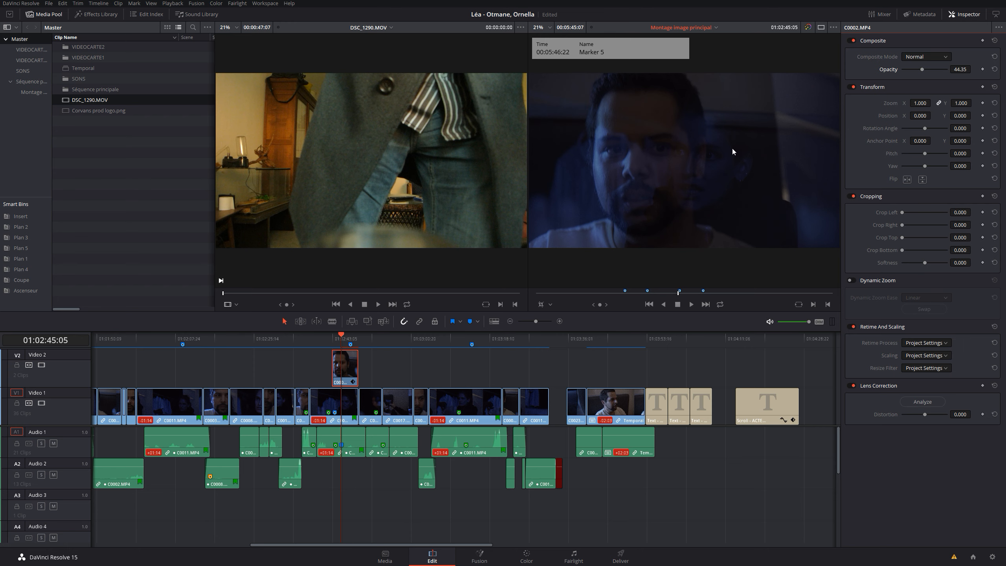
double_click(921, 69)
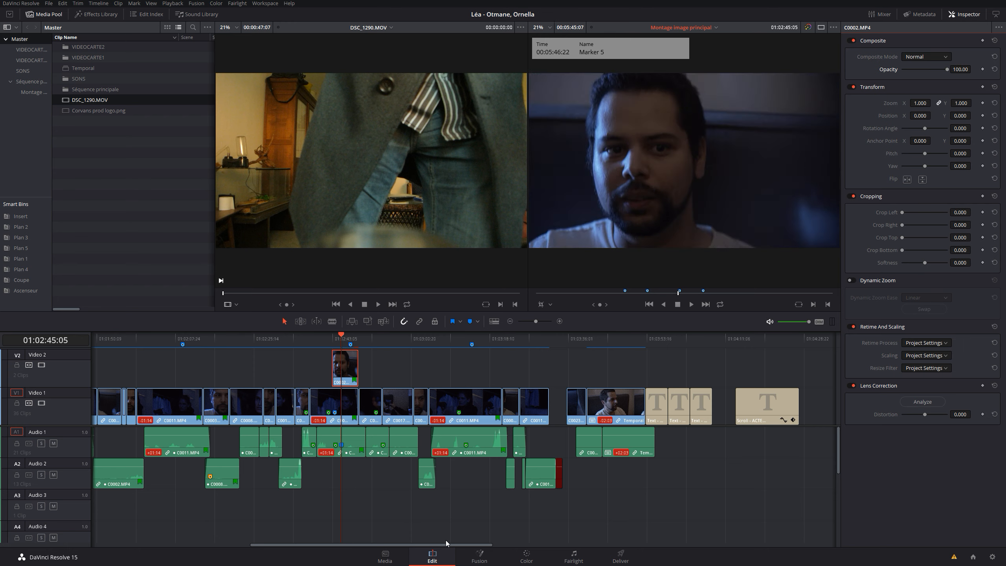
Set the opacity of the Video 2 DSC_1290.MOV clip to 60.87 with the playhead at 01:05:21:06, over the stacked clips
left_click_drag(452, 546, 582, 546)
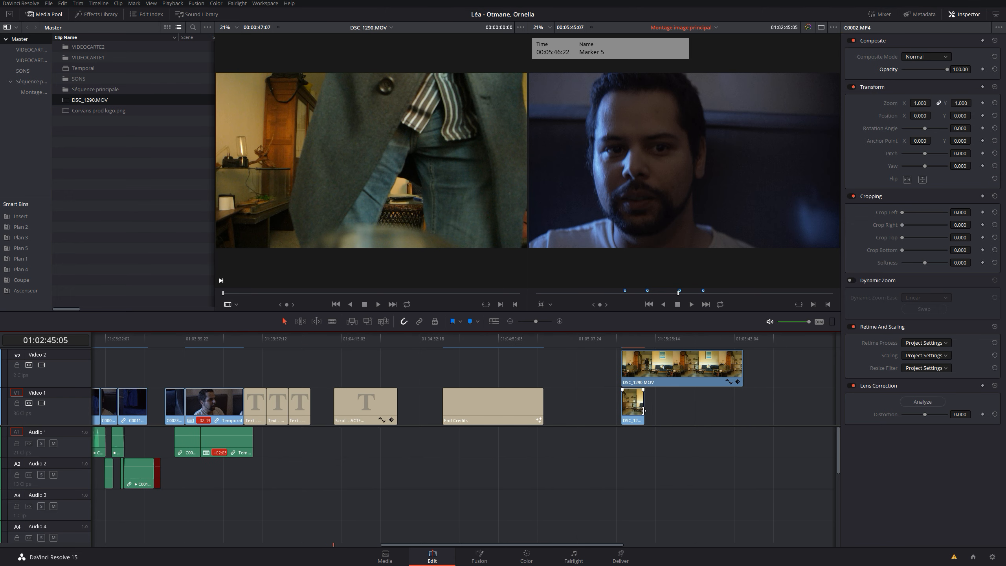
left_click(637, 340)
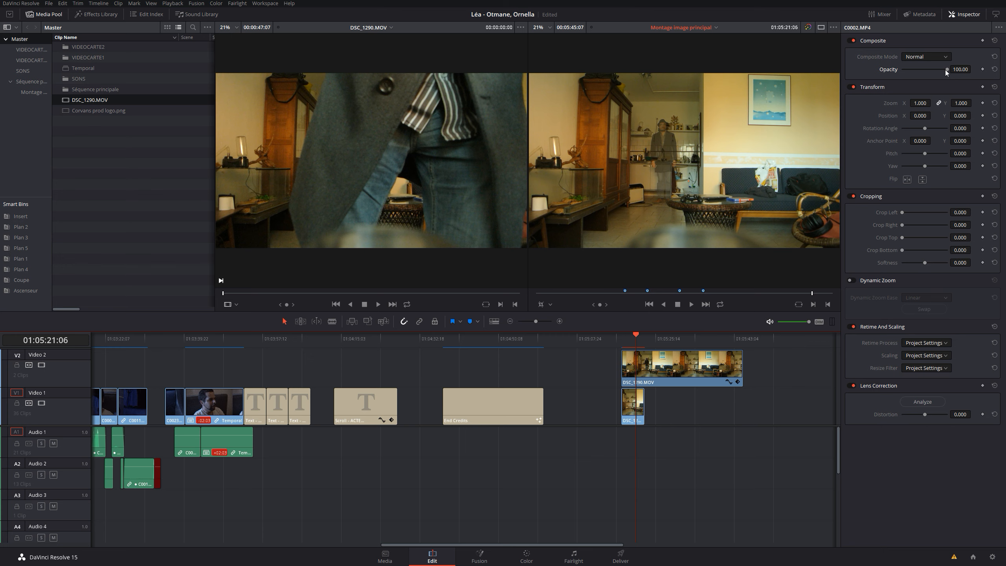
mouse_move(945, 69)
left_mouse_down()
mouse_move(895, 68)
mouse_move(958, 62)
left_mouse_up()
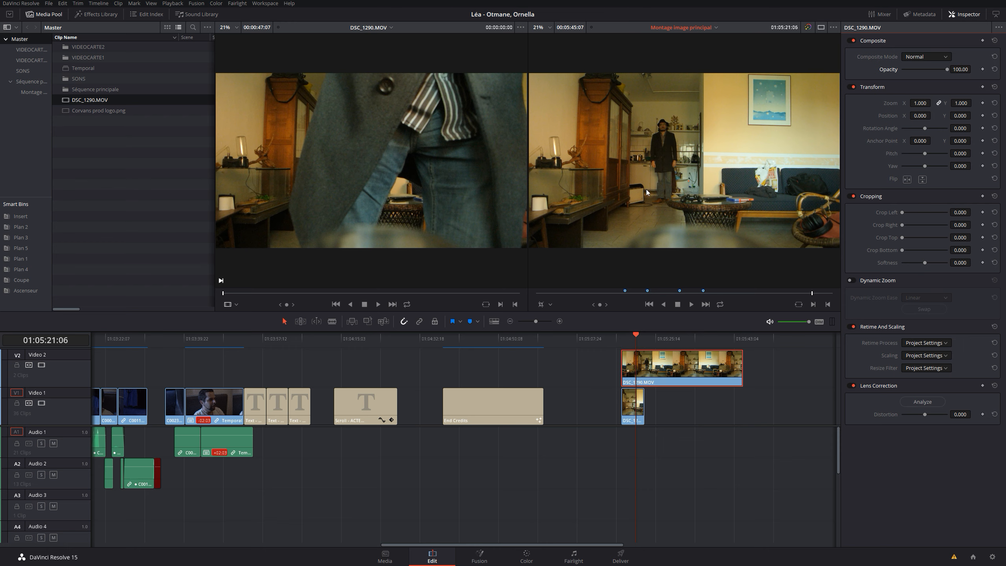
left_click(929, 69)
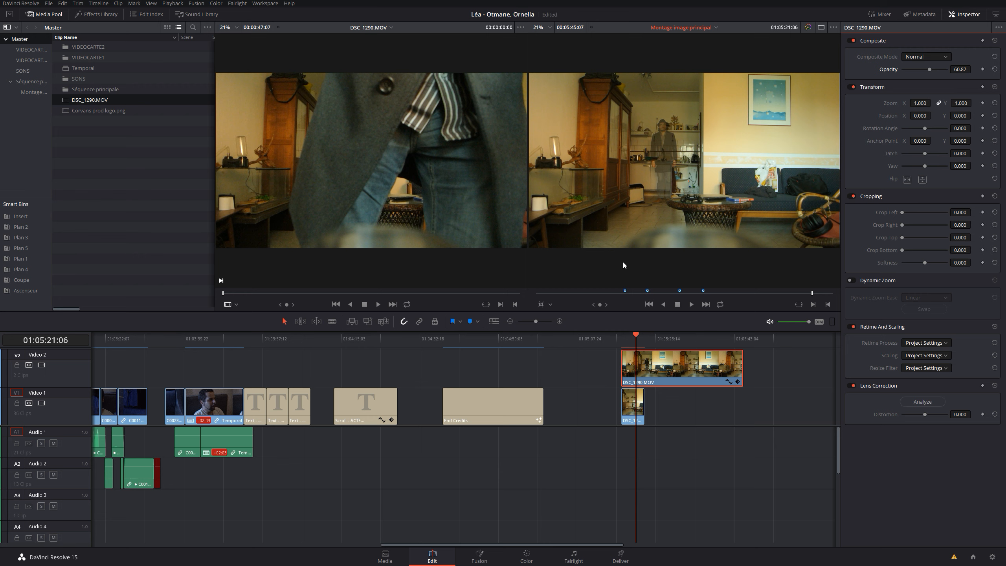
Crop the Video 2 DSC_1290.MOV clip by about 1339.87 from its left edge in the viewer, and play the clips from their start
left_click(645, 371)
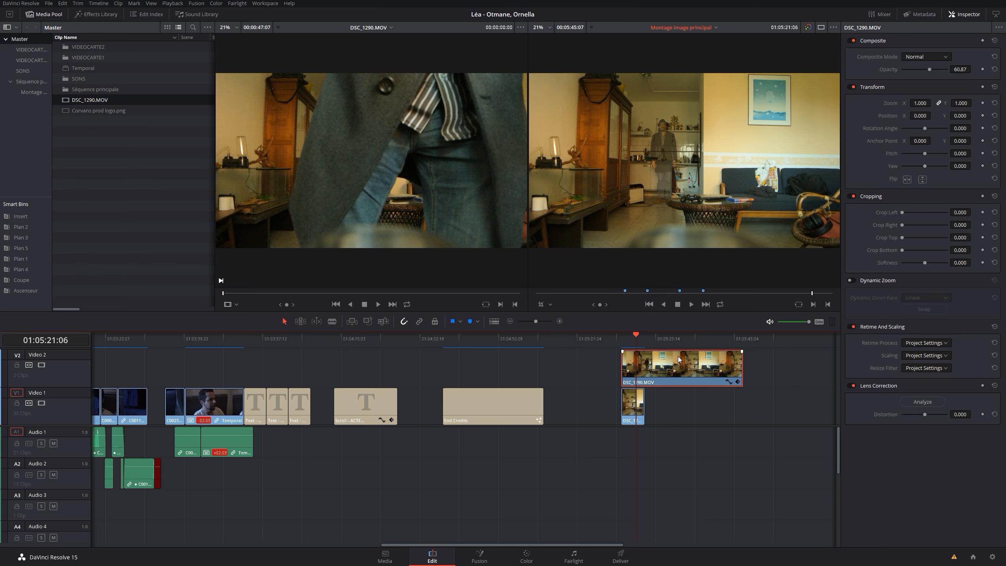
left_click(540, 305)
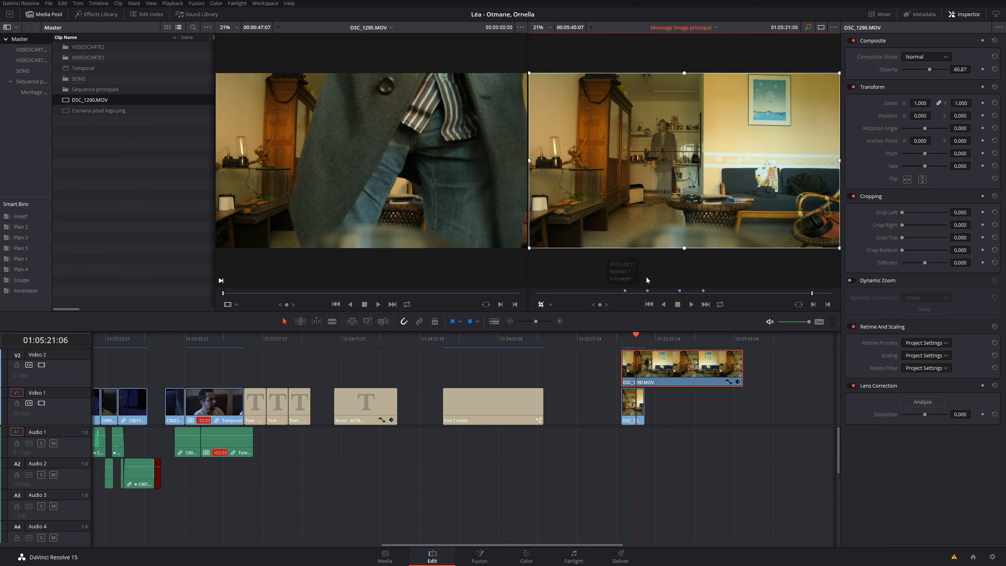
left_click_drag(530, 162, 640, 166)
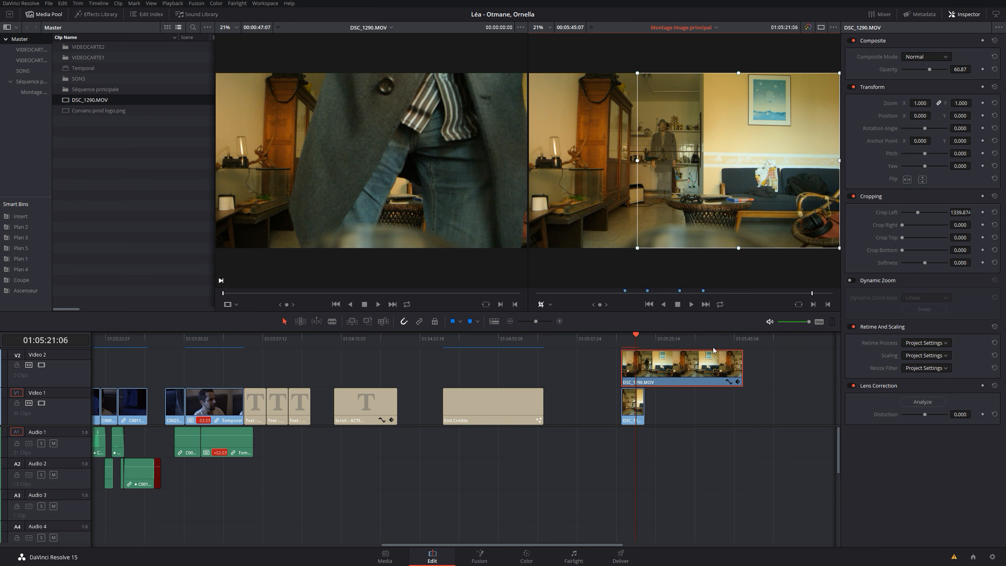
left_click(623, 341)
key("space")
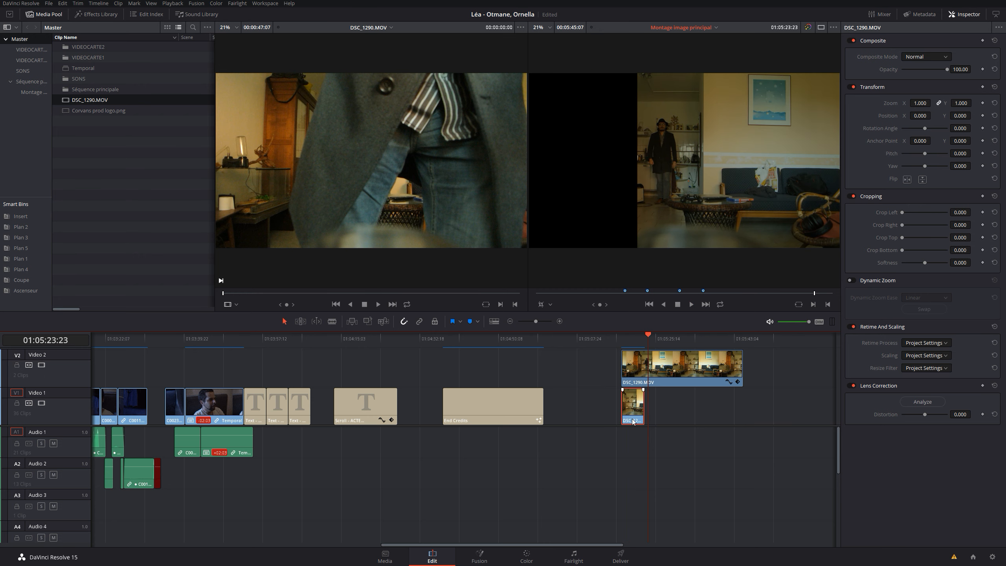
Show the retime controls on the Video 1 DSC_1290.MOV clip and add a speed point at 01:05:22:06
key("ctrl+s")
key("ctrl+r")
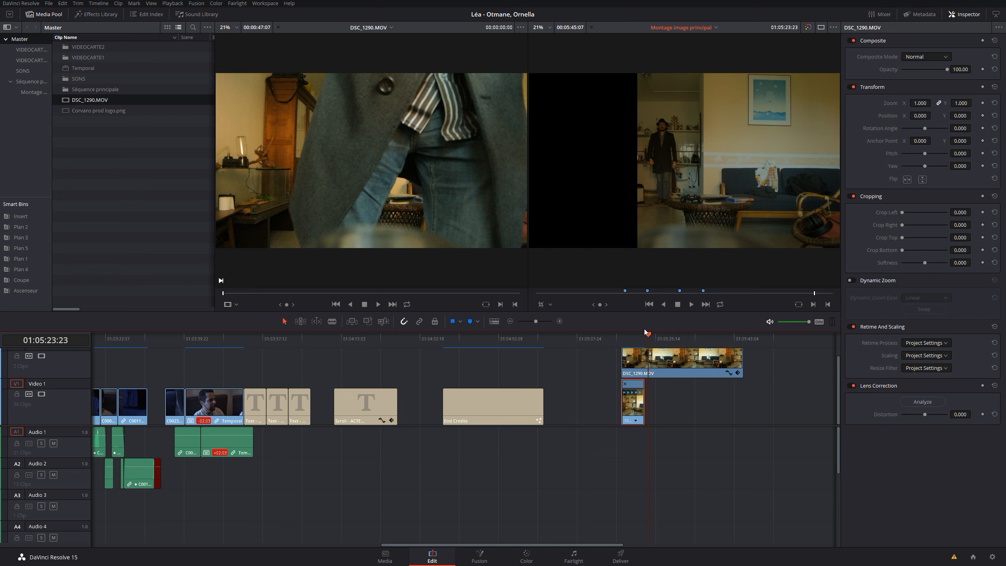
key("ctrl+equal")
key("ctrl+equal")
key("ctrl+equal")
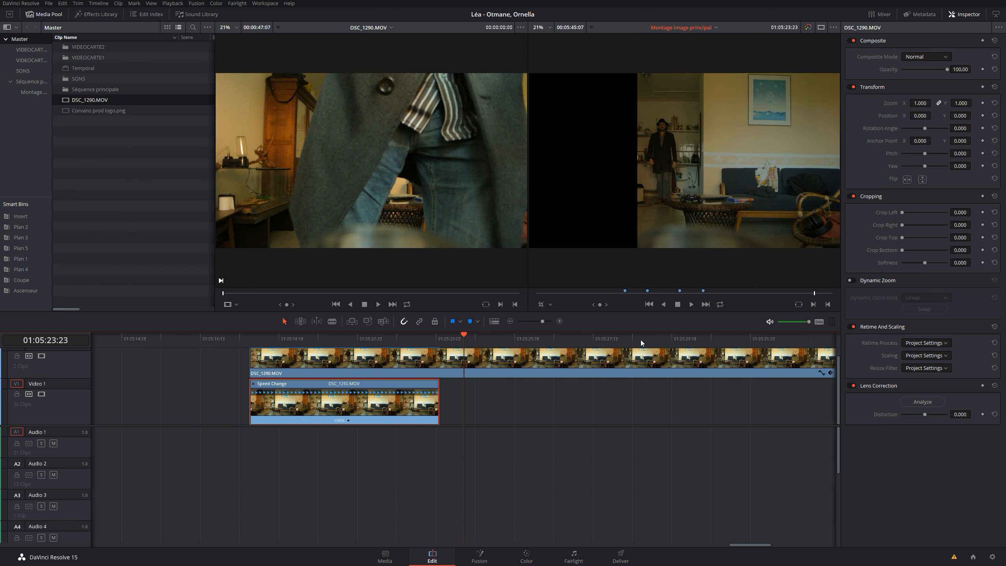
left_click(404, 339)
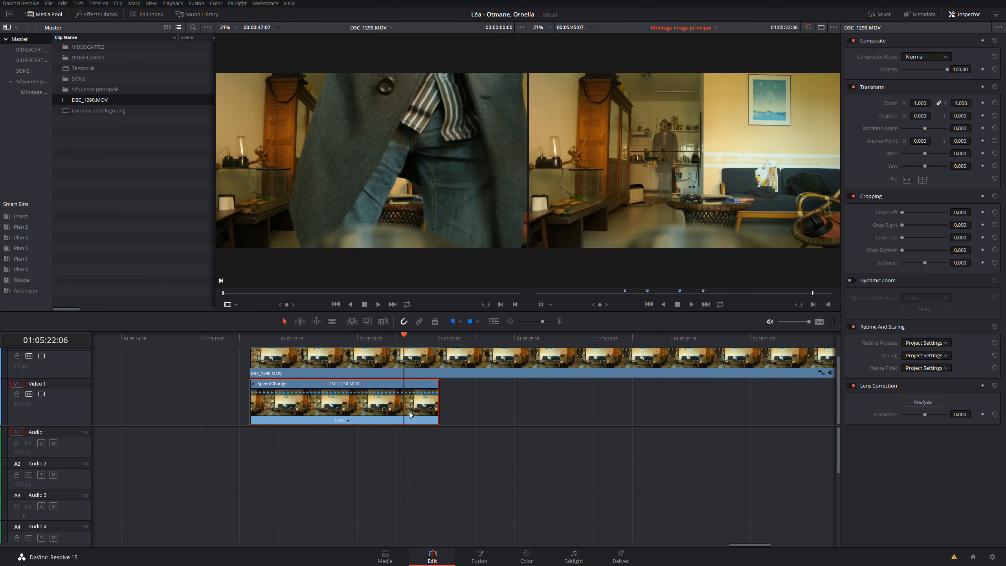
left_click(348, 421)
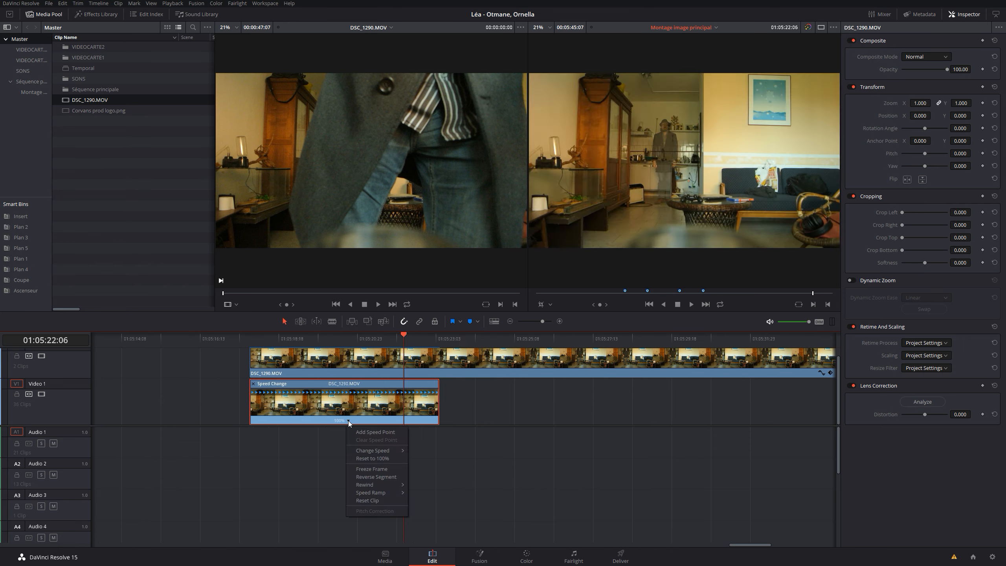
left_click(361, 432)
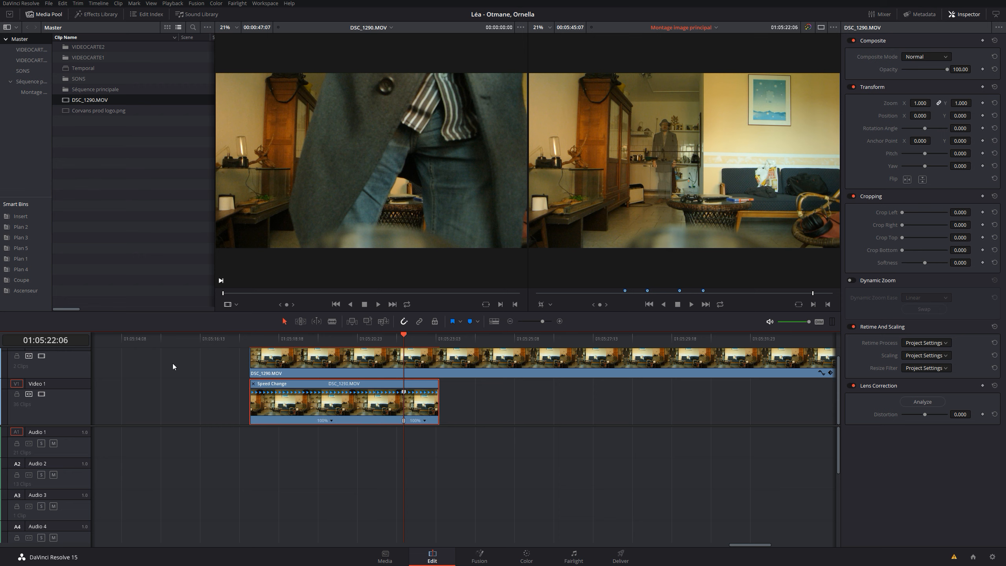
Freeze the frame at the Video 1 clip's speed point and extend the frozen segment so the clip reaches the Video 2 clip's end
left_click(424, 421)
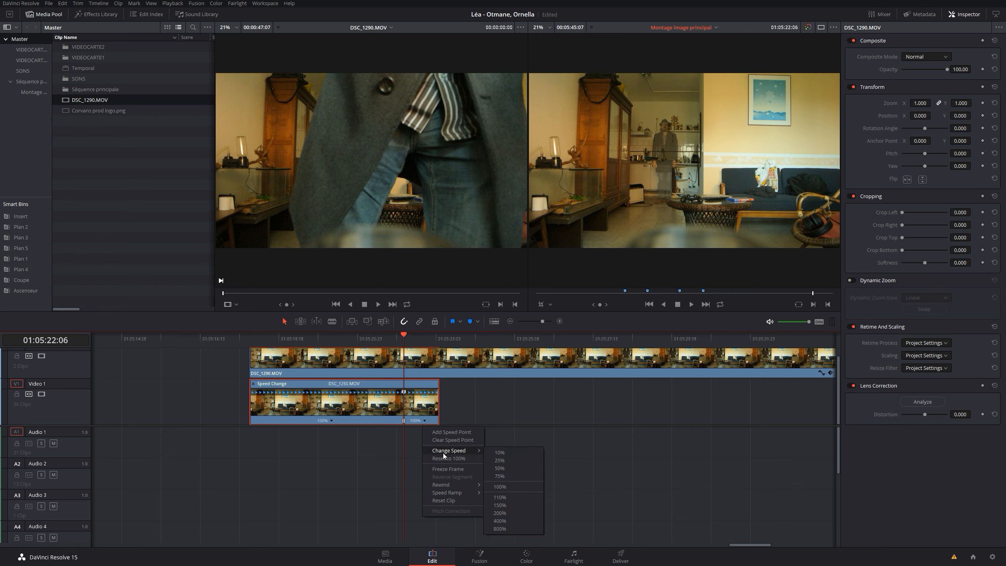
left_click(454, 470)
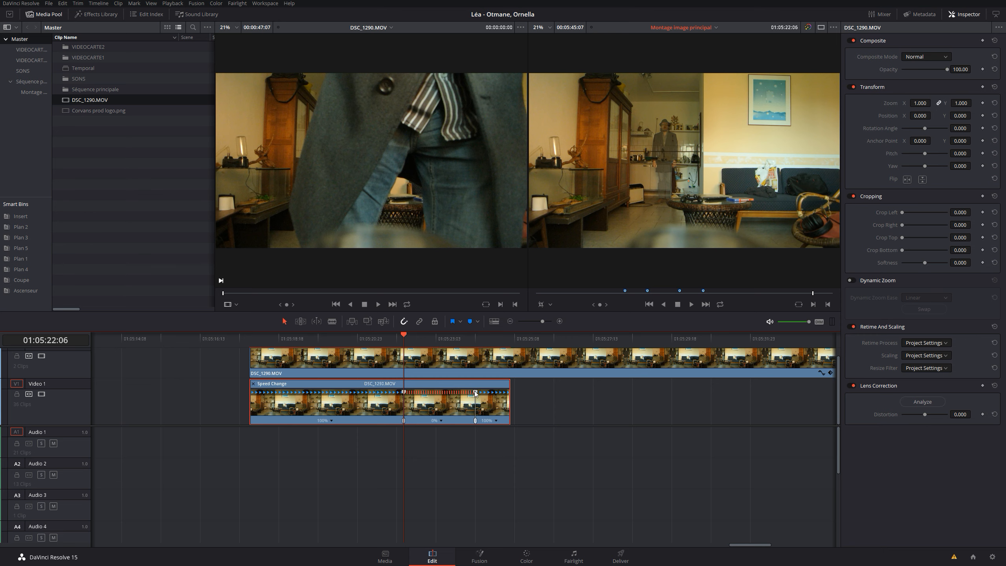
left_click_drag(476, 392, 840, 387)
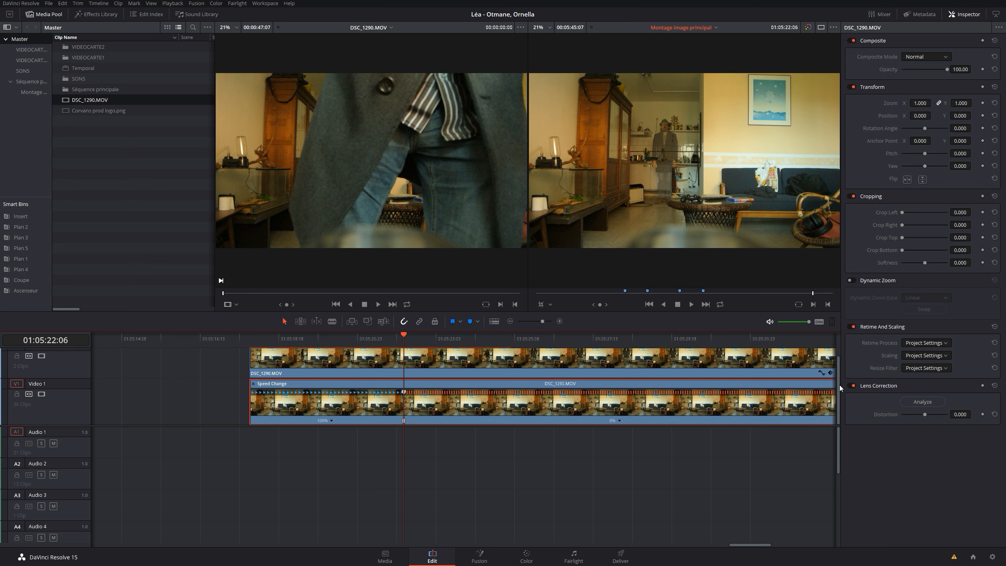
left_click_drag(733, 545, 758, 542)
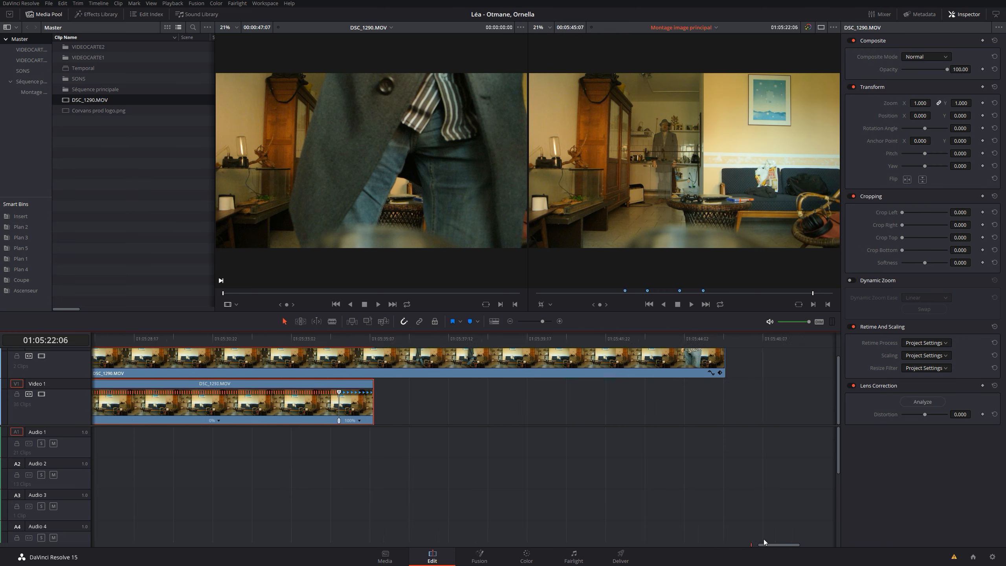
Play the stacked DSC_1290.MOV clips from near their start to review the cropped blend over the freeze frame
left_click(313, 342)
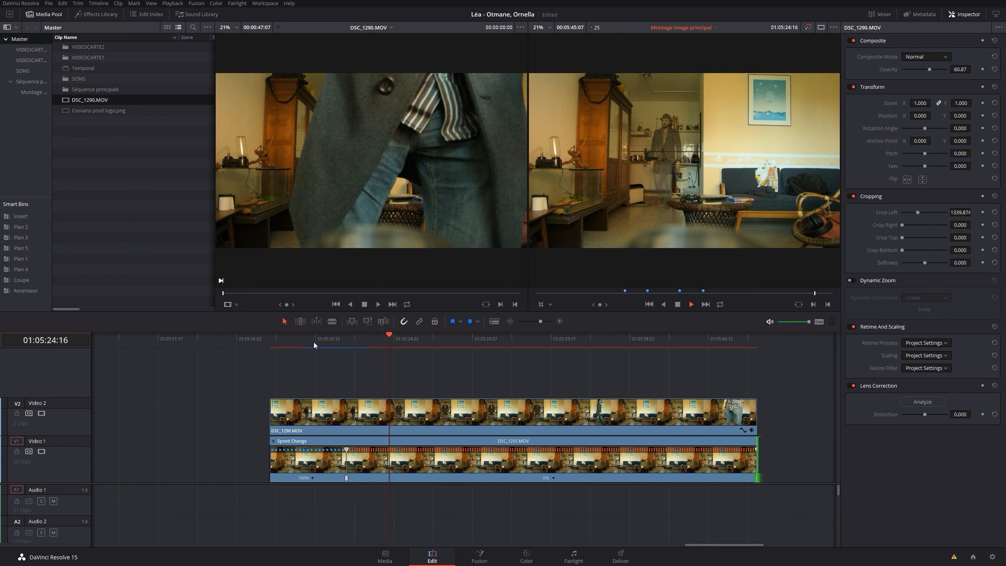
key("space")
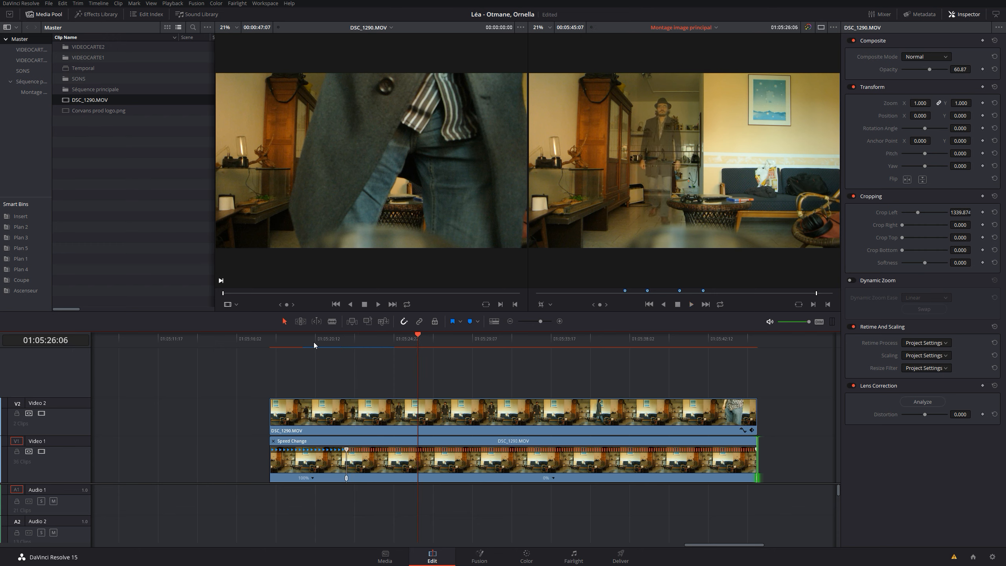
left_click(284, 343)
key("space")
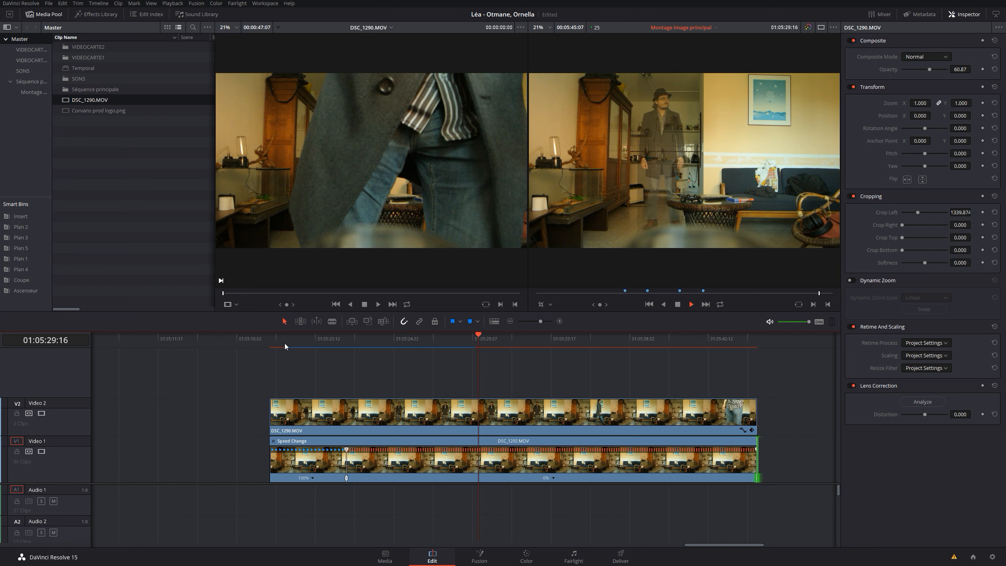
key("space")
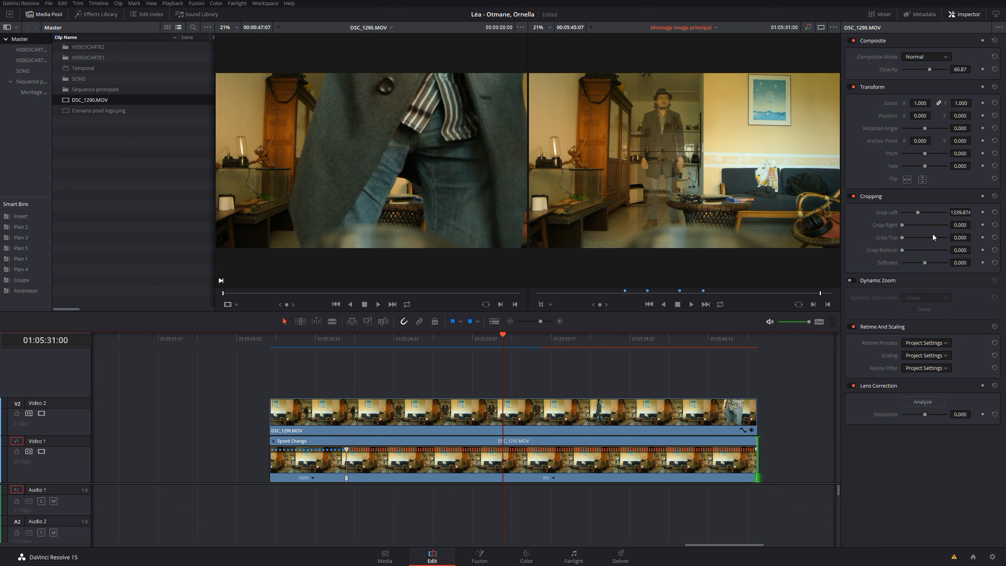
Set the Video 2 clip's Crop Bottom to 732.5 and its crop Softness to 26.96
left_click_drag(903, 251, 917, 246)
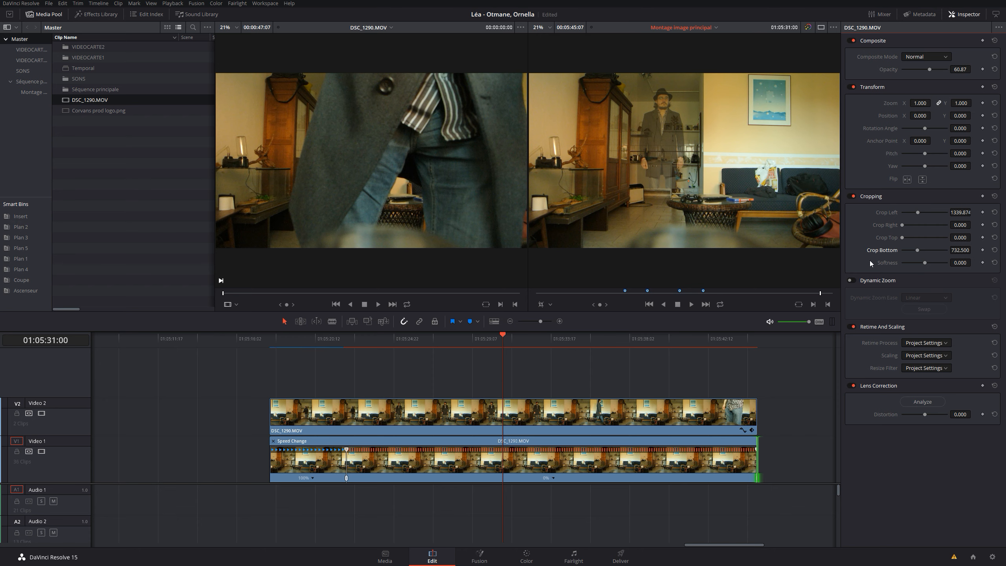
left_click(926, 263)
left_click_drag(926, 263, 928, 263)
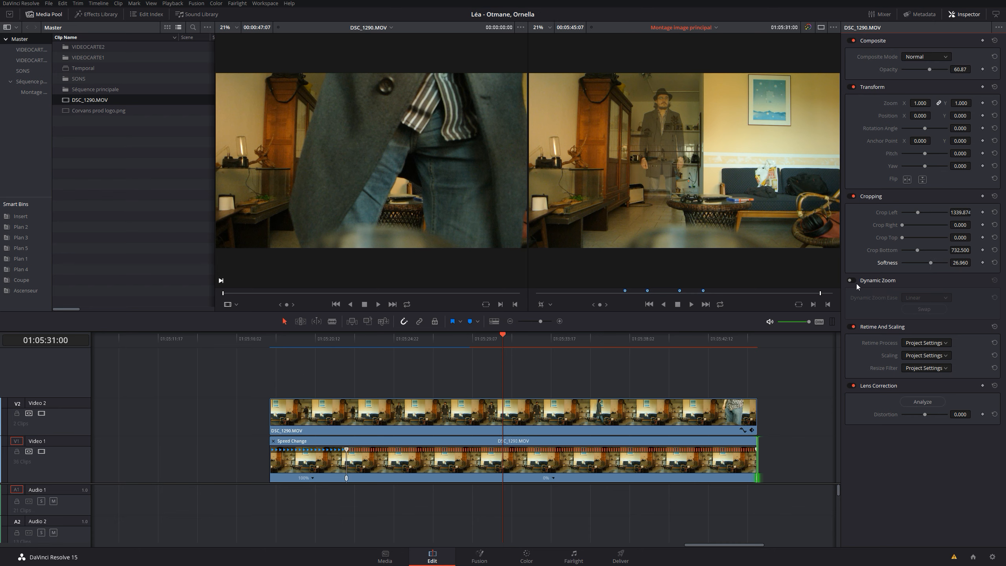
Disable the Video 1 clip to inspect the soft crop edges, set that clip's crop Softness to 72.17, and enable it again
left_click(409, 437)
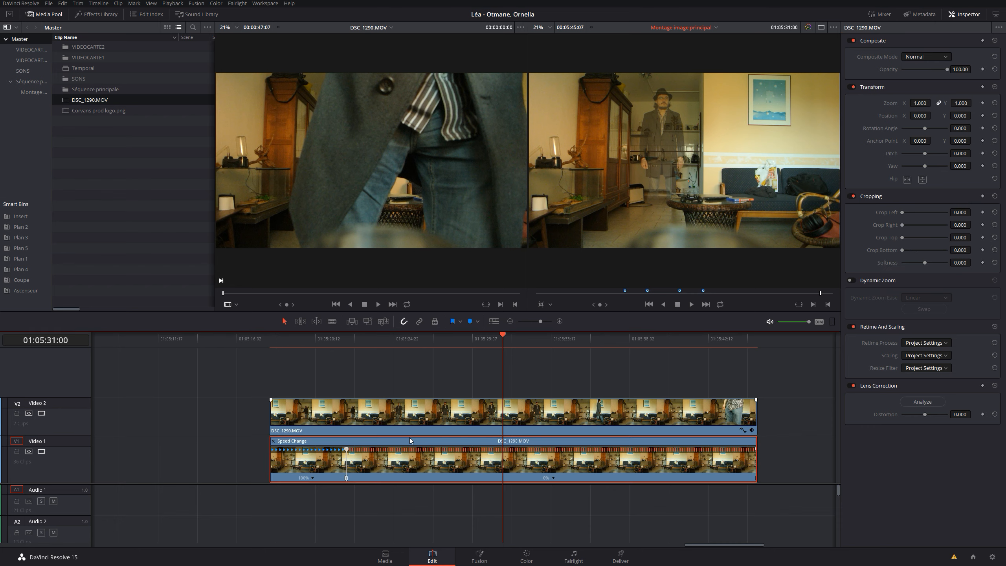
key("d")
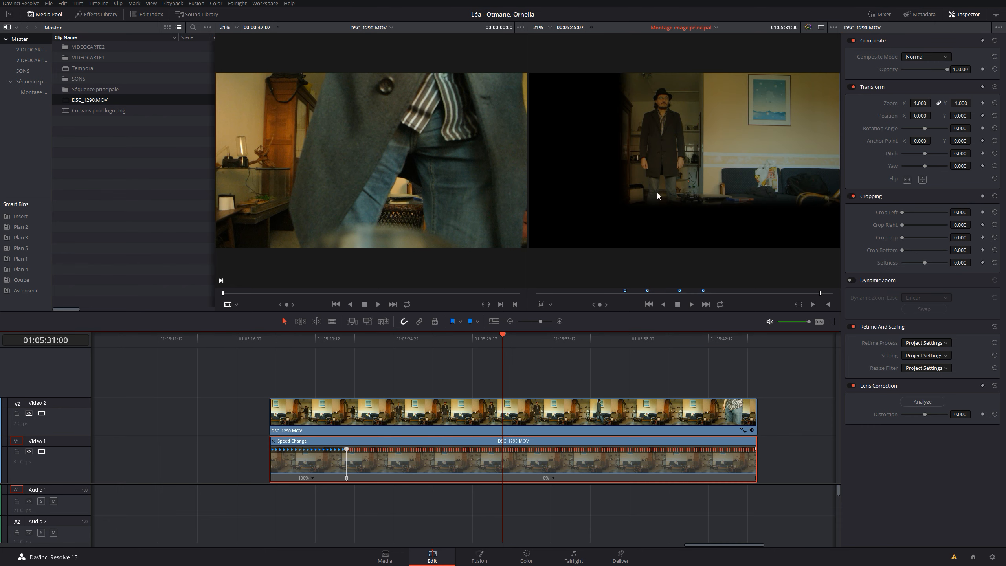
left_click_drag(920, 264, 926, 262)
key("d")
Play the blended clips from 01:05:21:12, and continue the review from further along the frozen segment
left_click(334, 341)
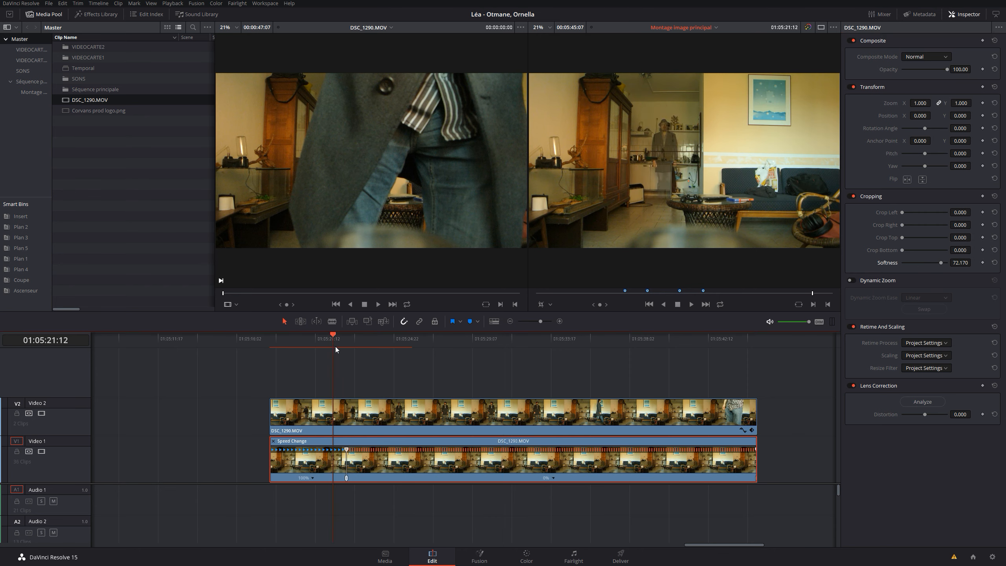
key("space")
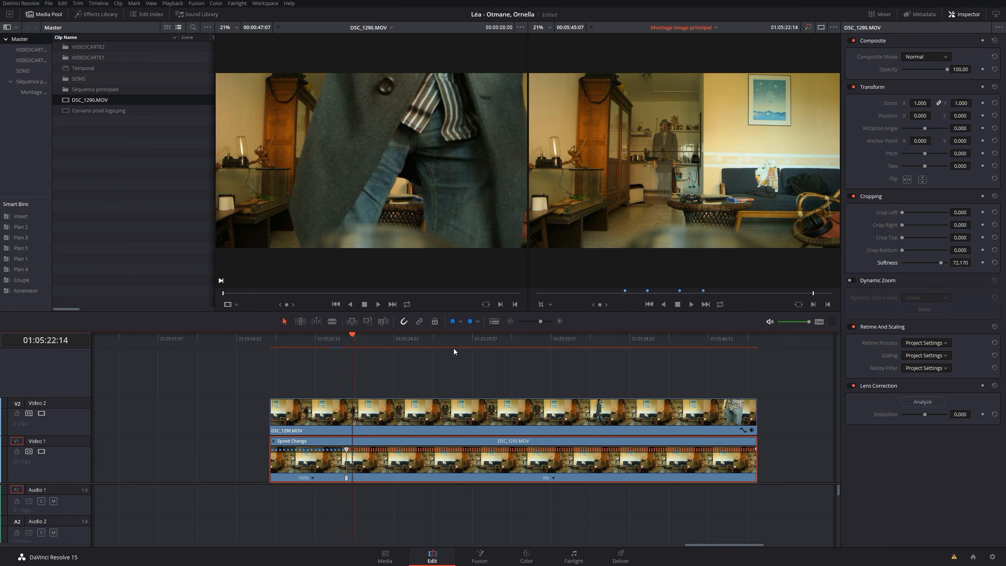
left_click(448, 344)
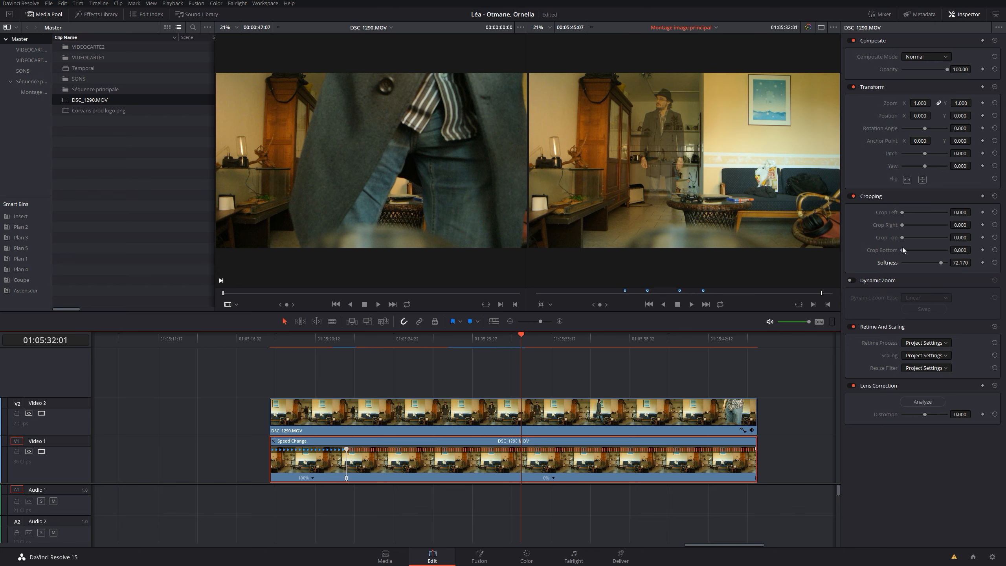
Set the Video 2 clip's Crop Bottom to 1033 and play the blend from about 01:05:29
left_click(595, 421)
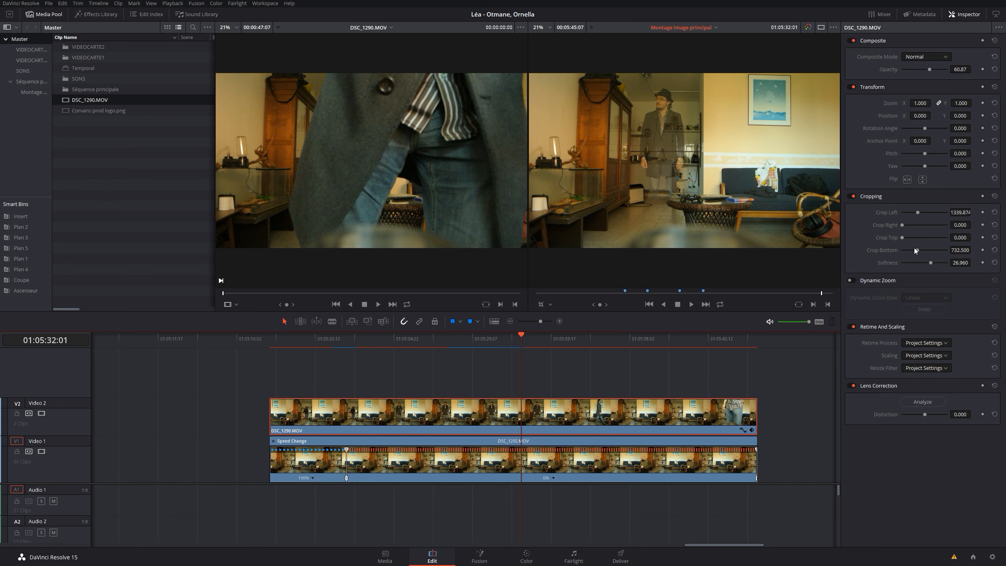
left_click_drag(918, 250, 923, 247)
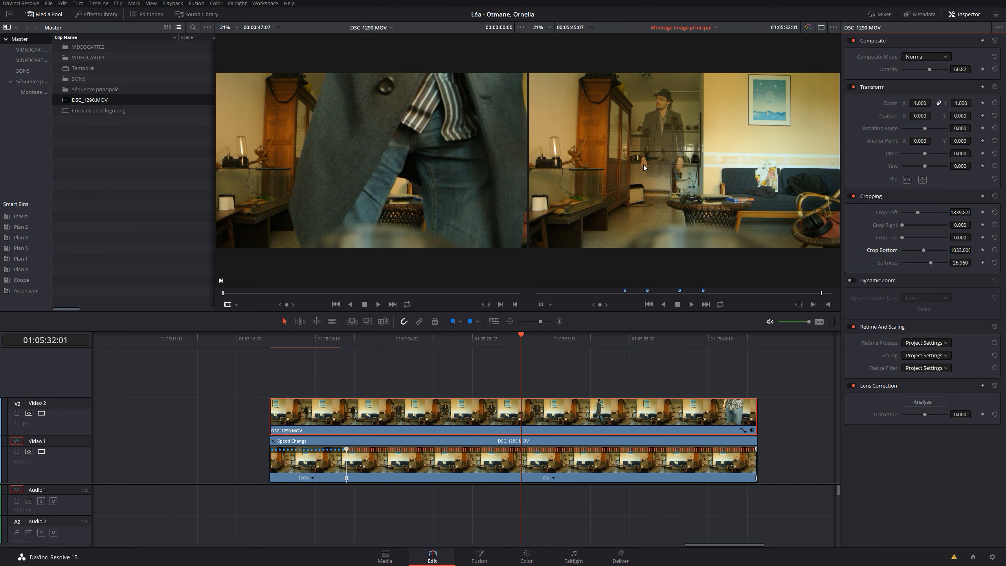
left_click(473, 338)
key("space")
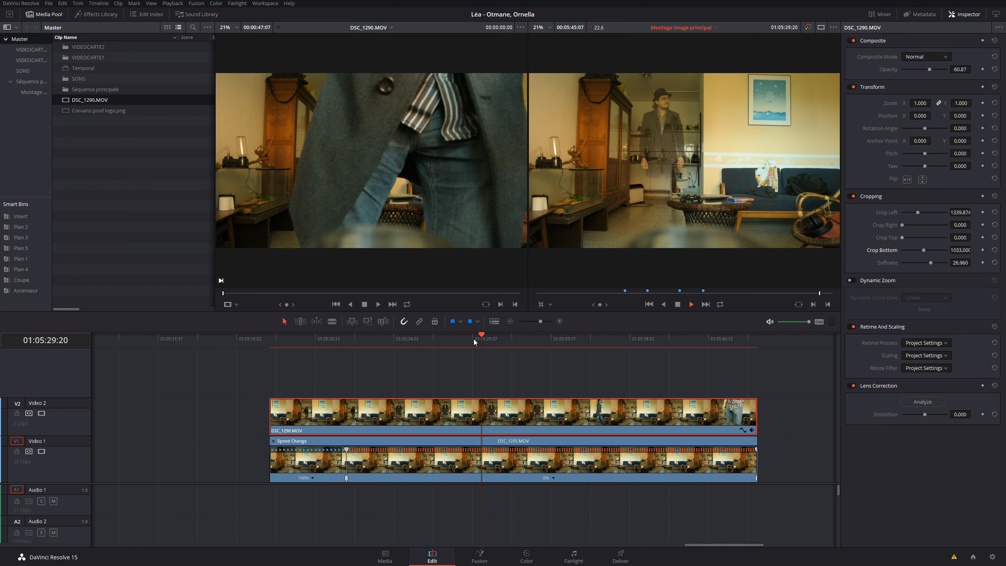
key("space")
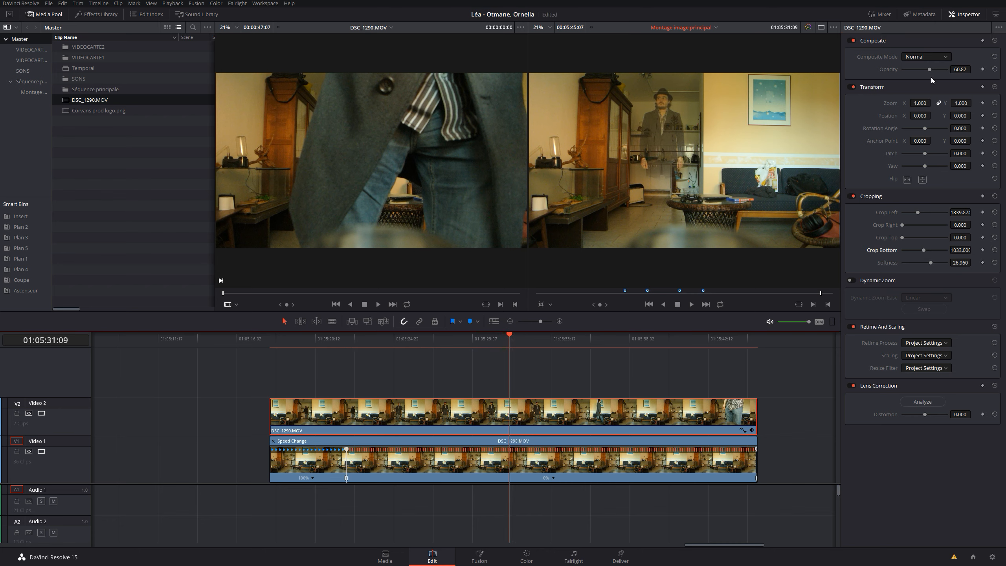
Raise the Video 2 clip's opacity to 67.83 and play the ghost effect through to 01:05:36:19
left_click_drag(930, 69, 932, 68)
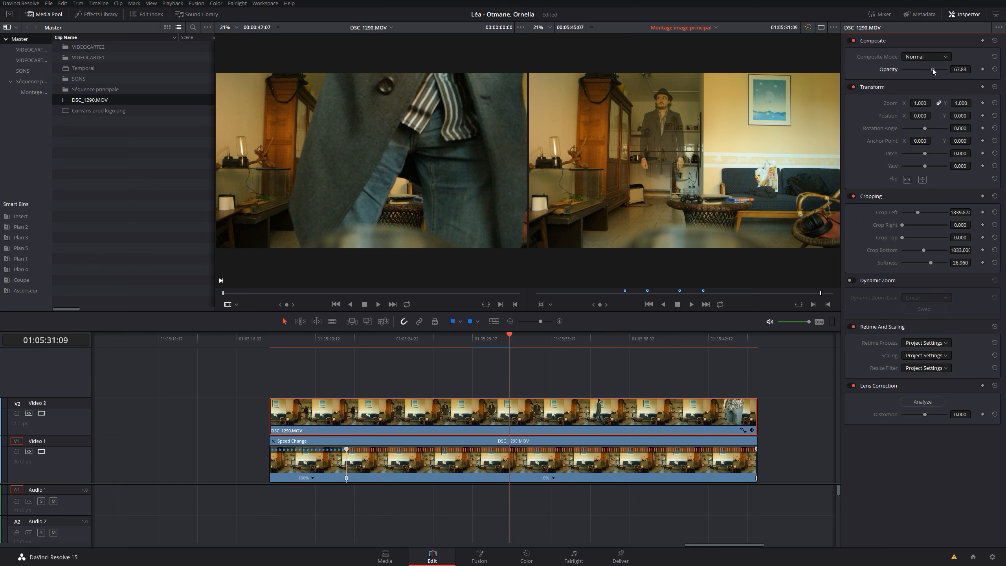
left_click(471, 337)
key("space")
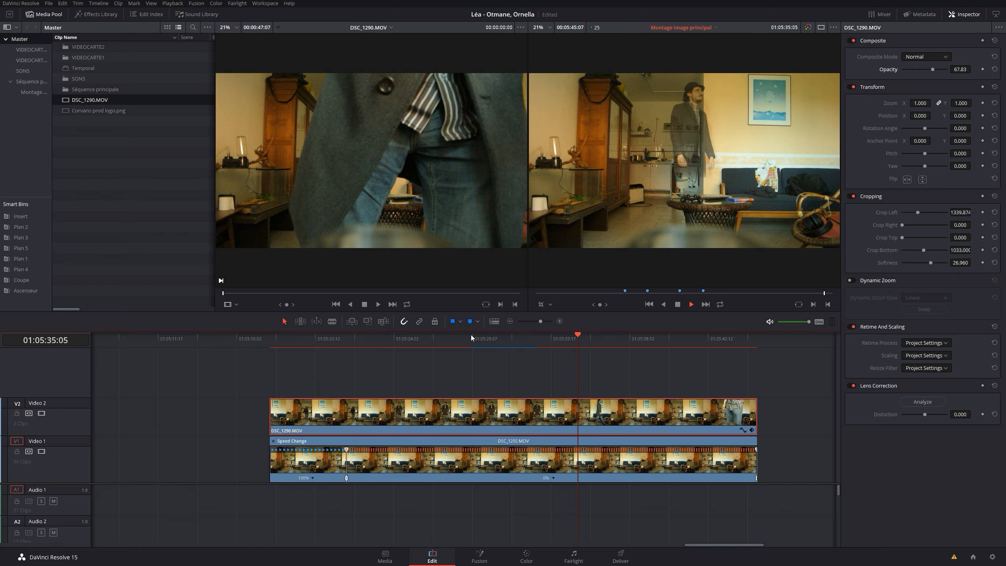
key("space")
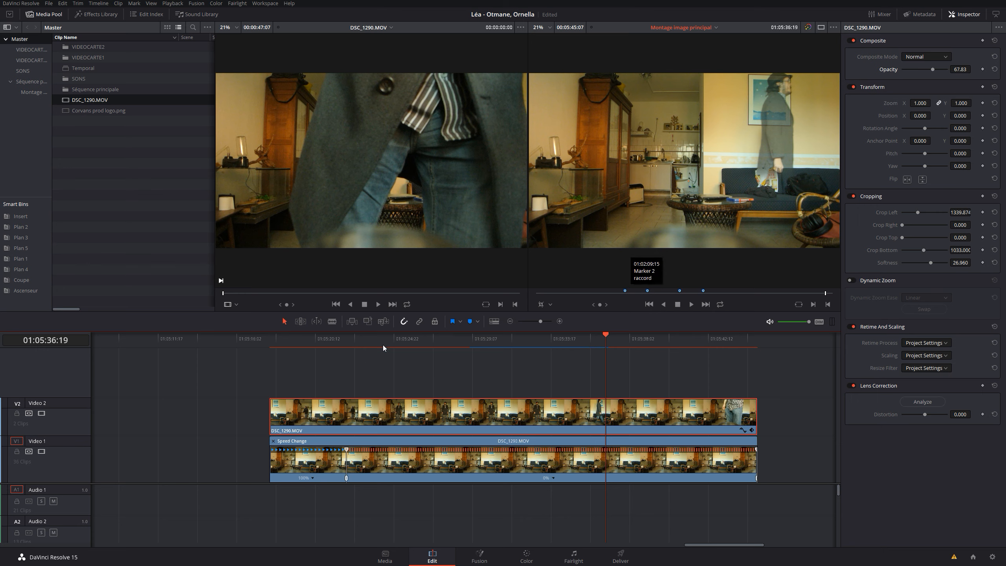
Trim the start of the Video 2 clip to 01:05:27:13 and play briefly from there
left_click_drag(489, 339, 441, 338)
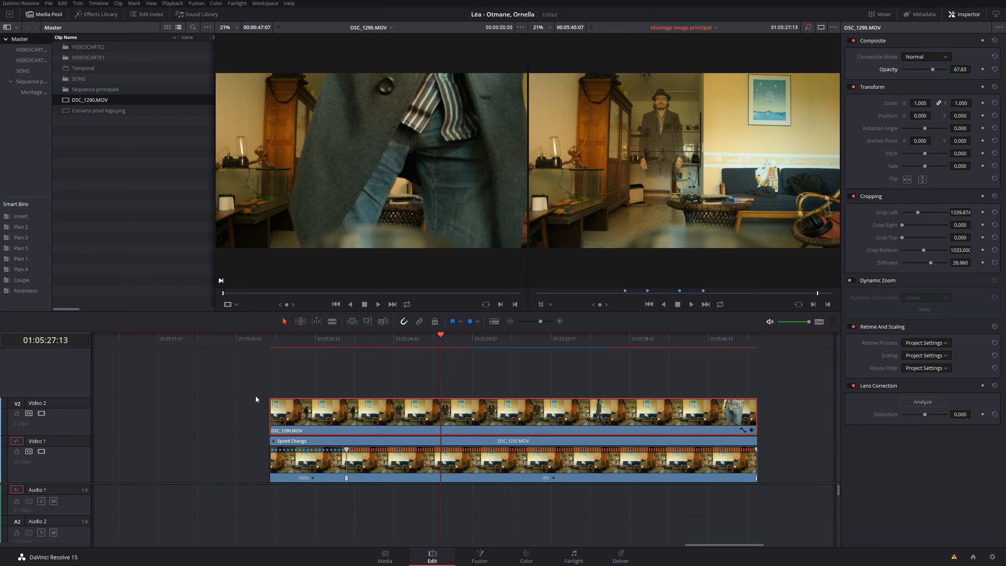
left_click_drag(271, 419, 441, 423)
key("space")
key("space")
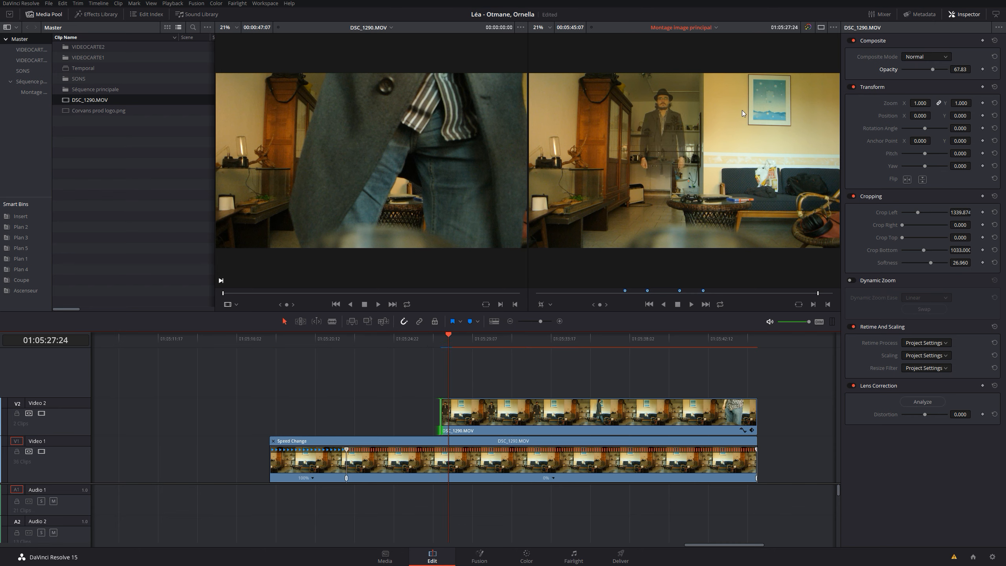
Replay the ghost's sudden appearance from the start of the trimmed Video 2 clip and return to 01:05:27:13
left_click(482, 379)
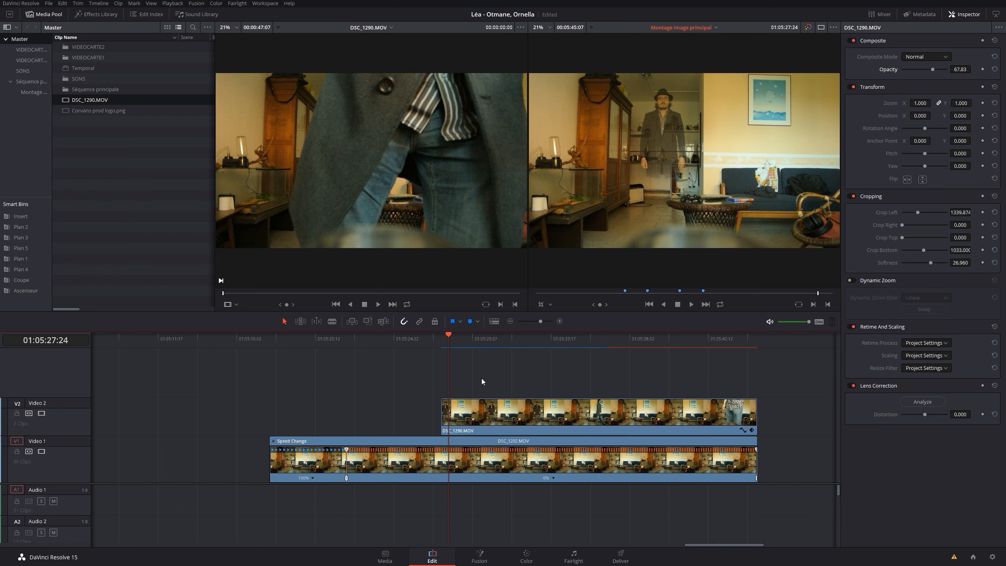
left_click_drag(449, 336, 447, 335)
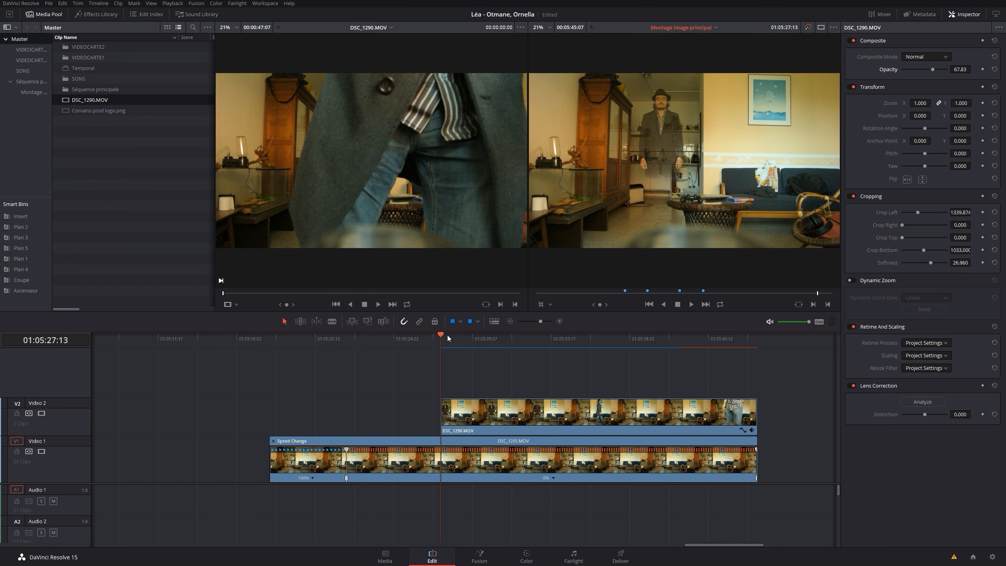
key("space")
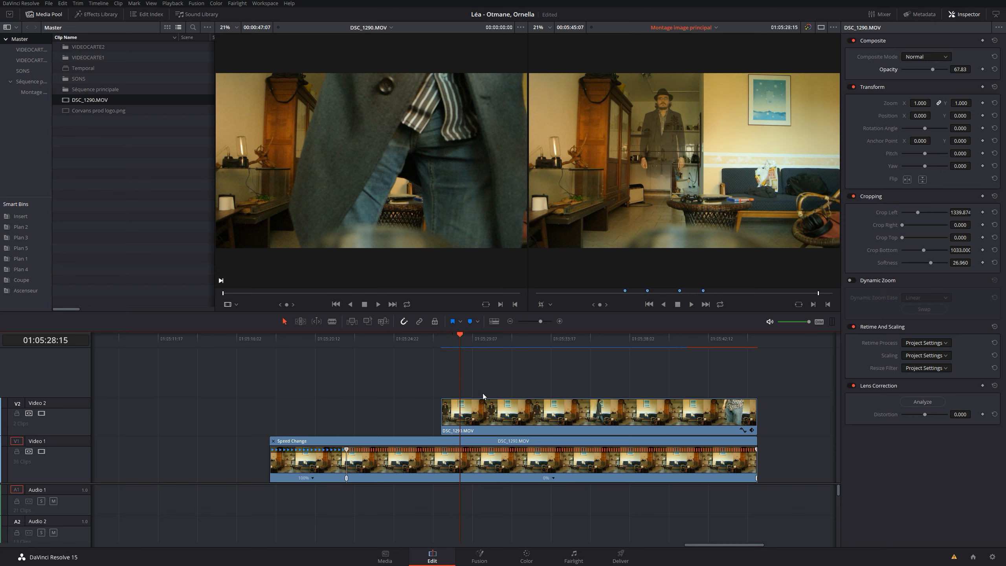
left_click_drag(472, 335, 447, 338)
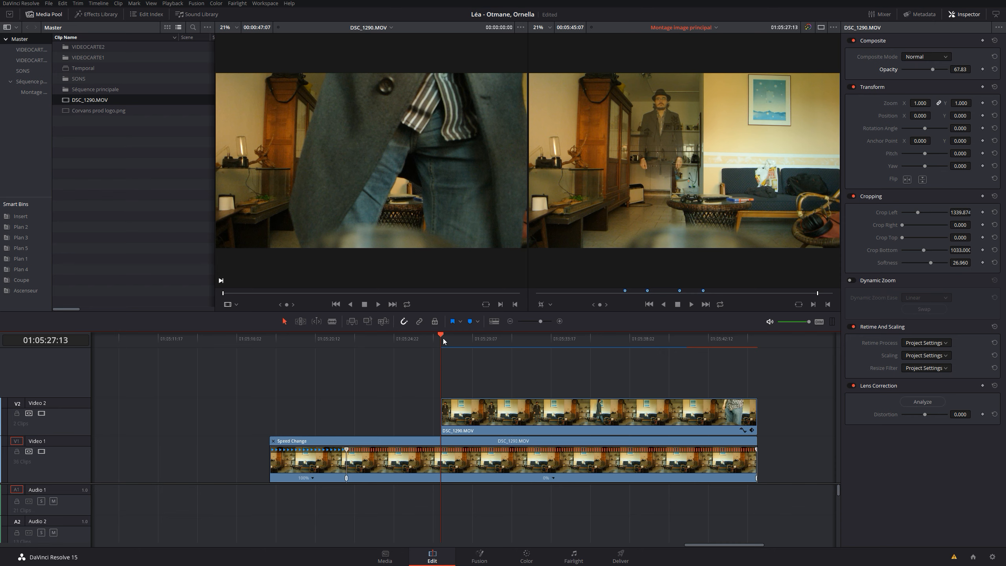
Add an opacity keyframe to the Video 2 clip at 01:05:29:14, keeping 67.83
left_click_drag(452, 335, 472, 334)
left_click(456, 415)
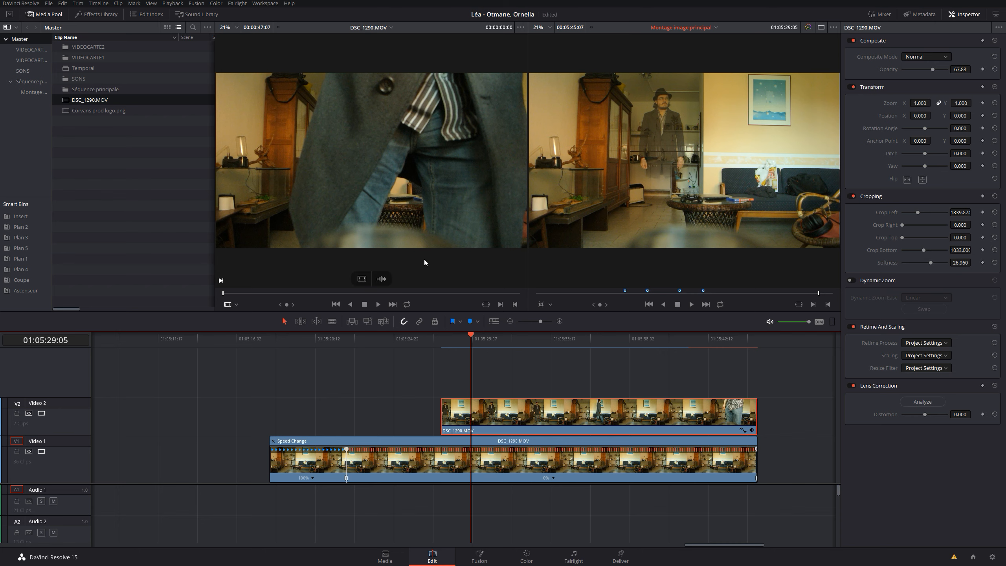
mouse_move(464, 336)
left_mouse_down()
mouse_move(437, 339)
mouse_move(478, 339)
left_mouse_up()
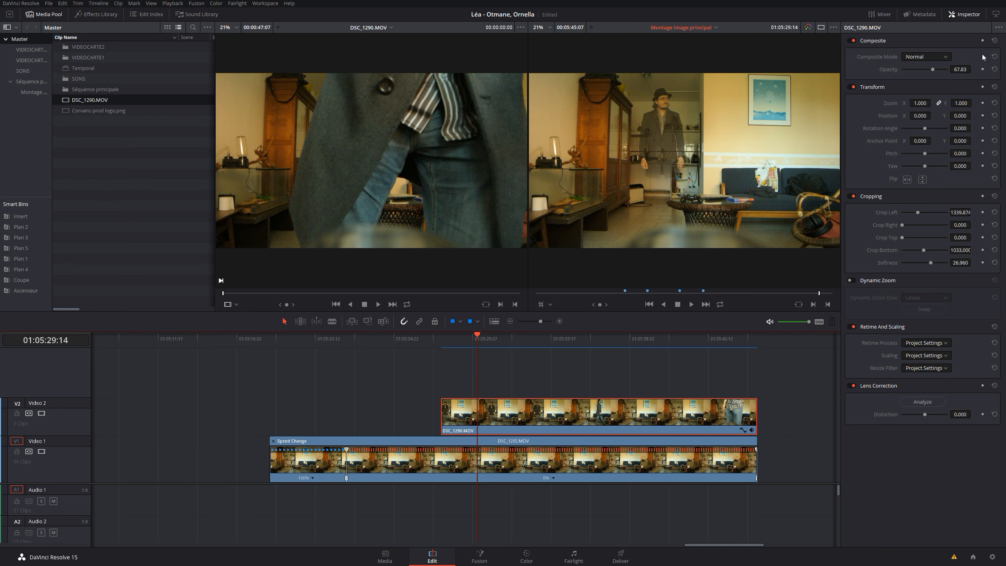
left_click(983, 69)
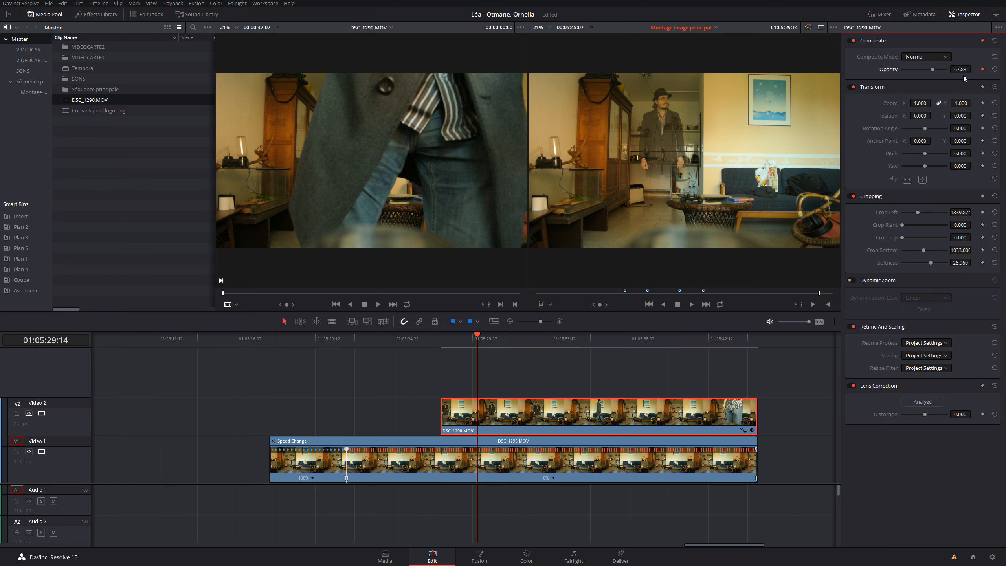
Add an opacity keyframe of 0 at the start of the Video 2 clip, 01:05:27:13
left_click_drag(472, 338, 446, 337)
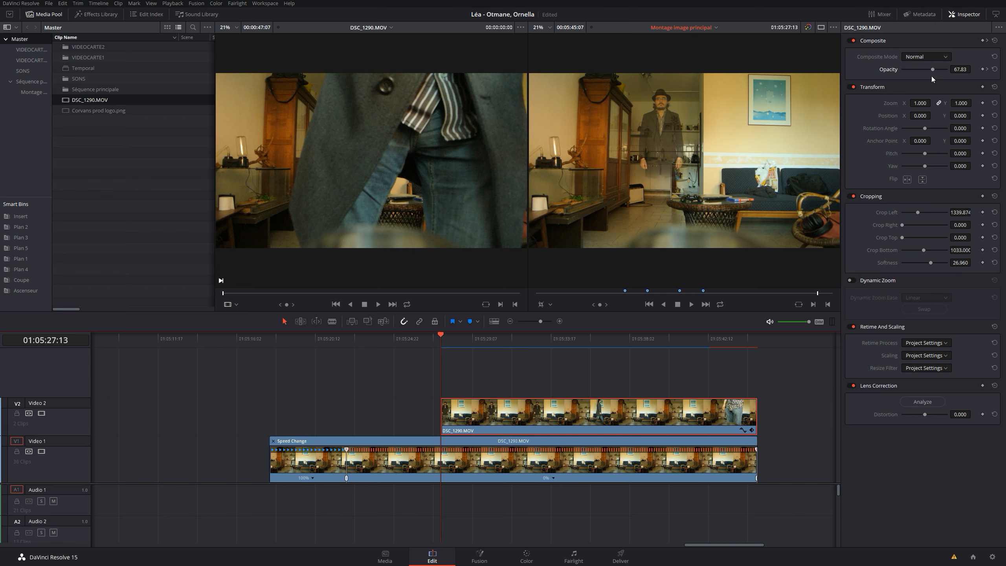
left_click(983, 69)
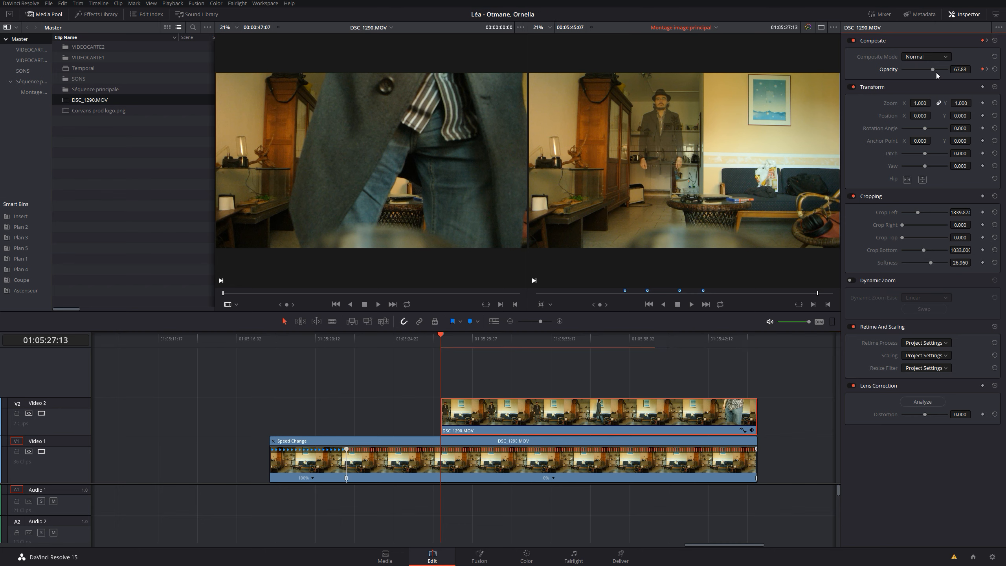
left_click_drag(933, 71, 902, 72)
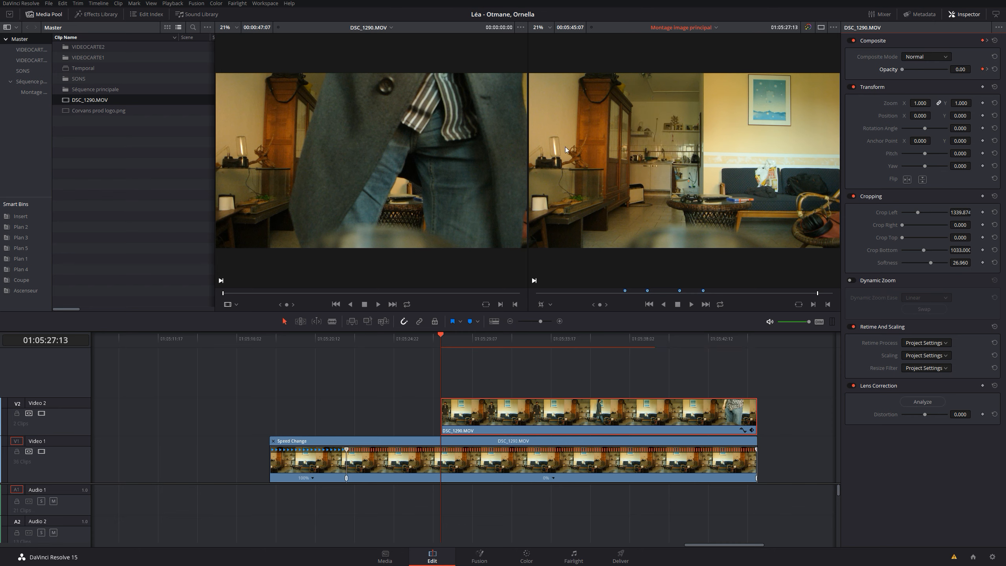
Play the Video 2 clip's opacity fade-in twice and go to its keyframe at 01:05:29:14
left_click(429, 339)
key("space")
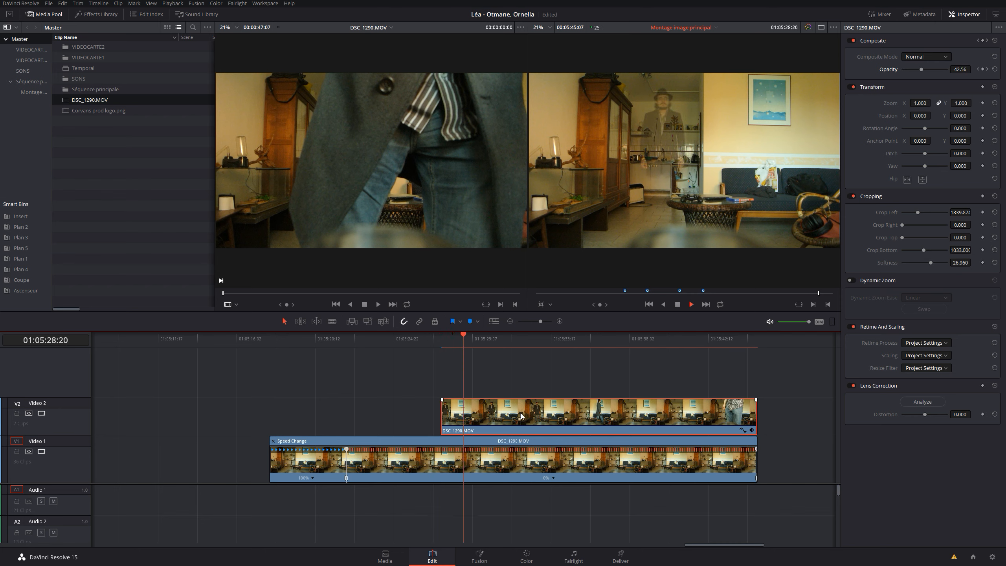
key("space")
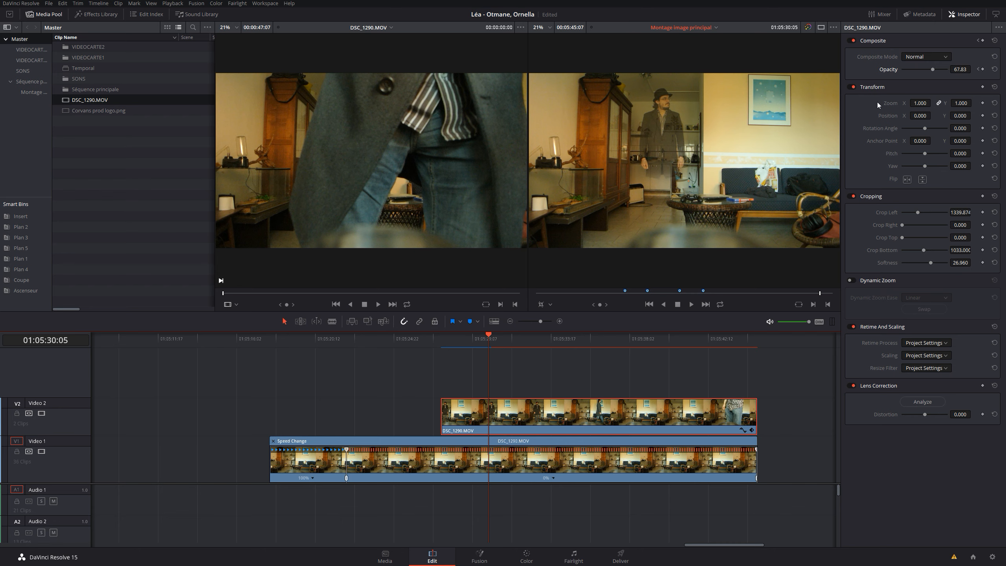
left_click_drag(474, 340, 445, 342)
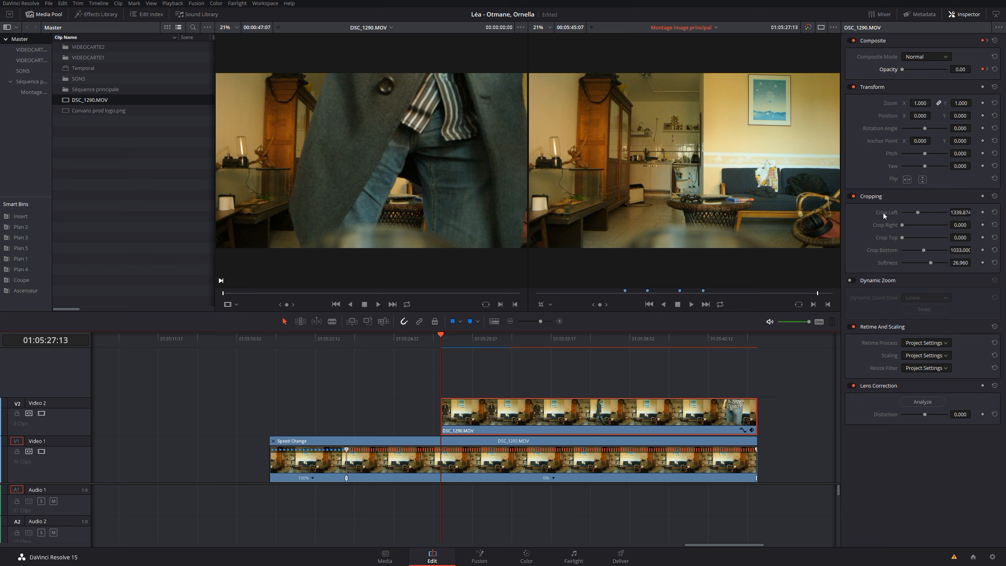
key("space")
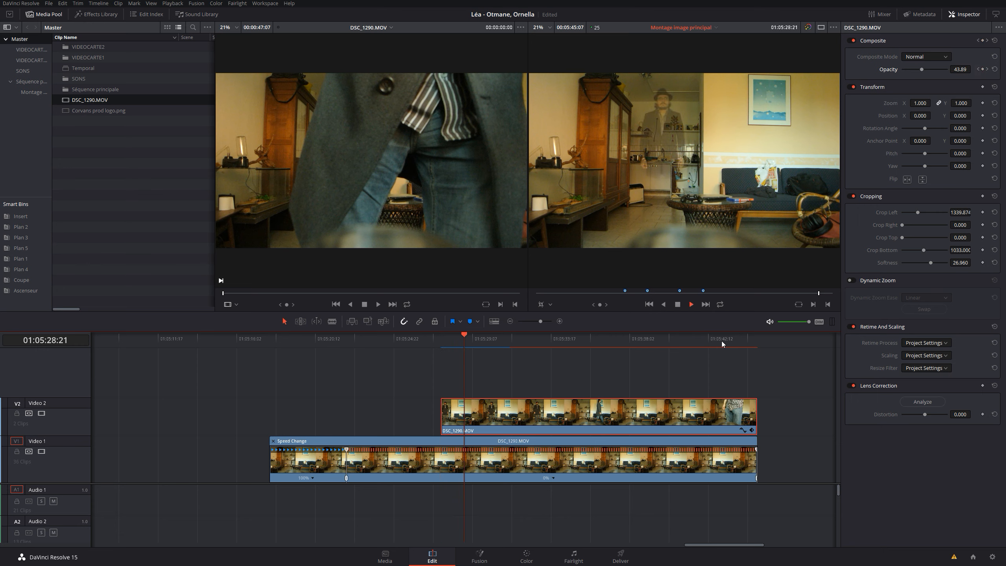
key("space")
key("bracketleft")
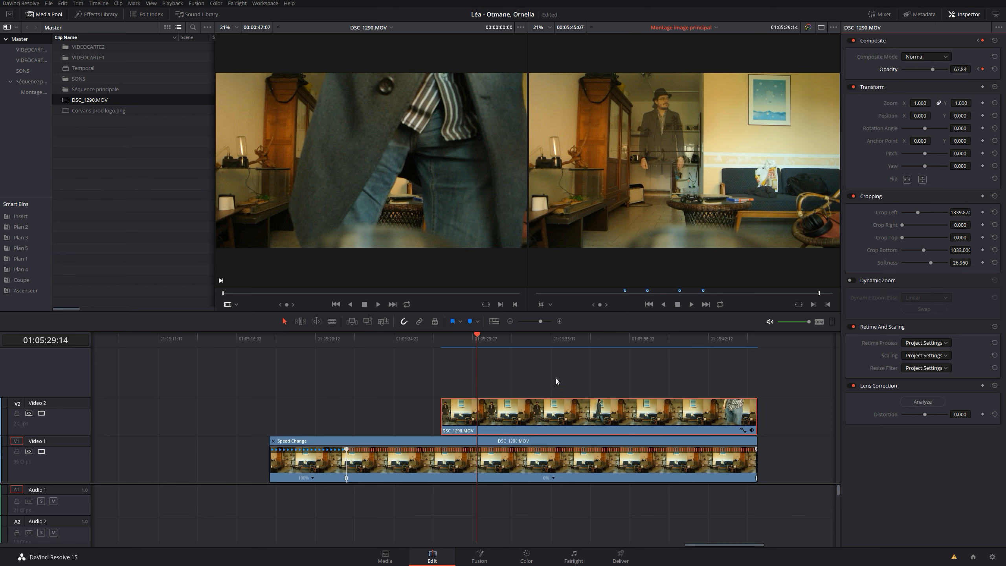
Find the Glow filter among the OpenFX Light effects and apply it to the Video 2 clip
left_click(502, 339)
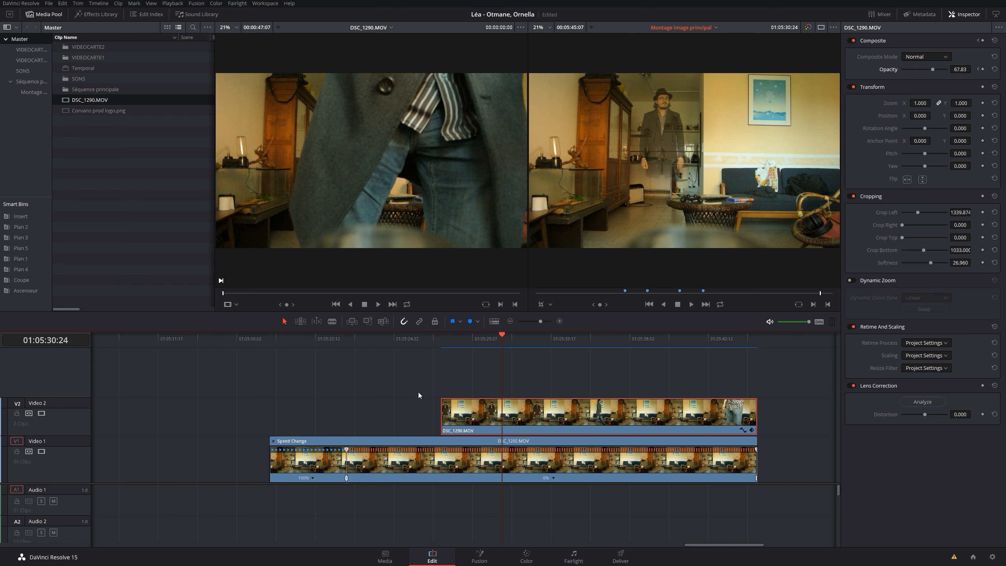
left_click(97, 14)
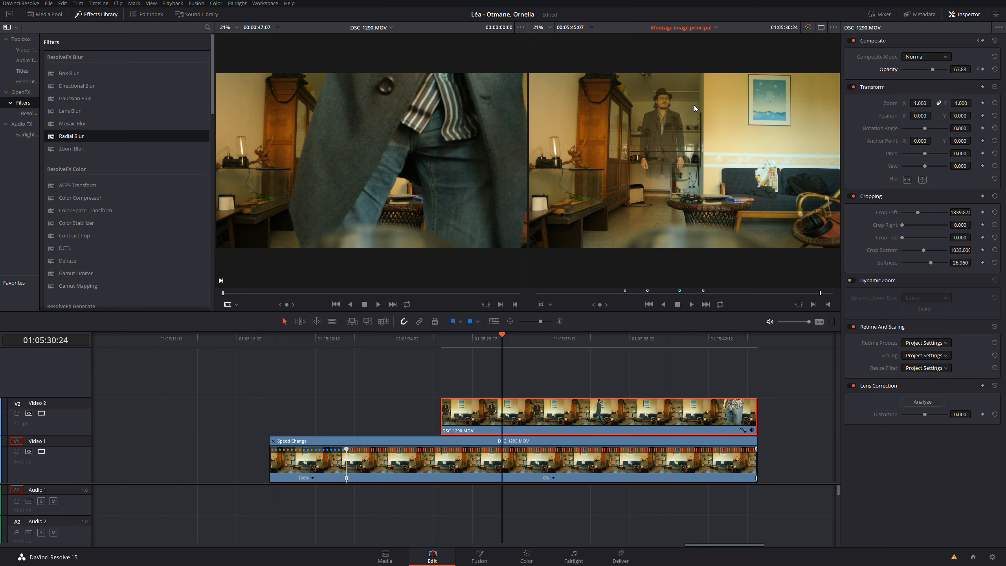
scroll(157, 228, "down", 10)
scroll(154, 232, "down", 10)
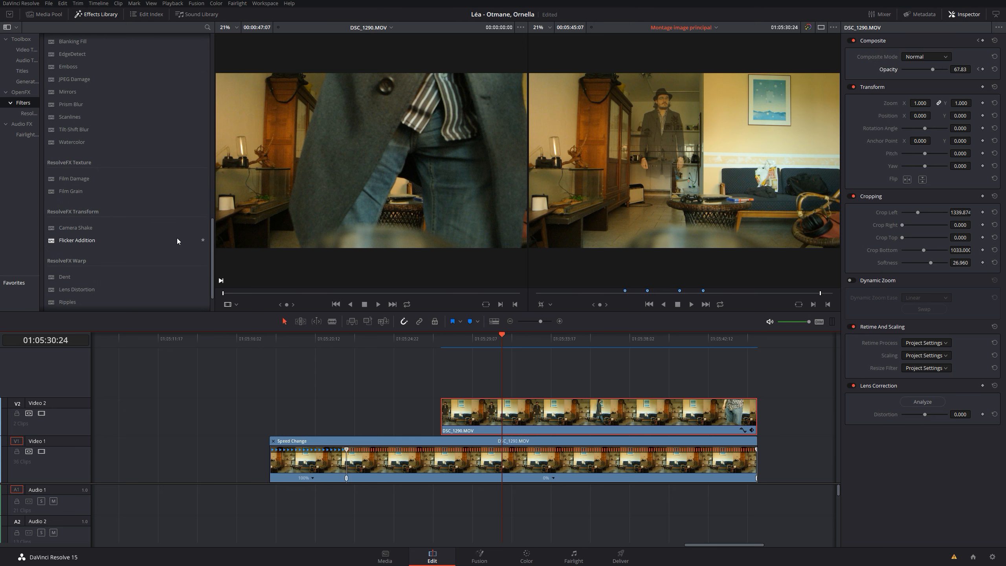
scroll(177, 240, "up", 5)
scroll(178, 236, "down", 5)
scroll(99, 159, "up", 6)
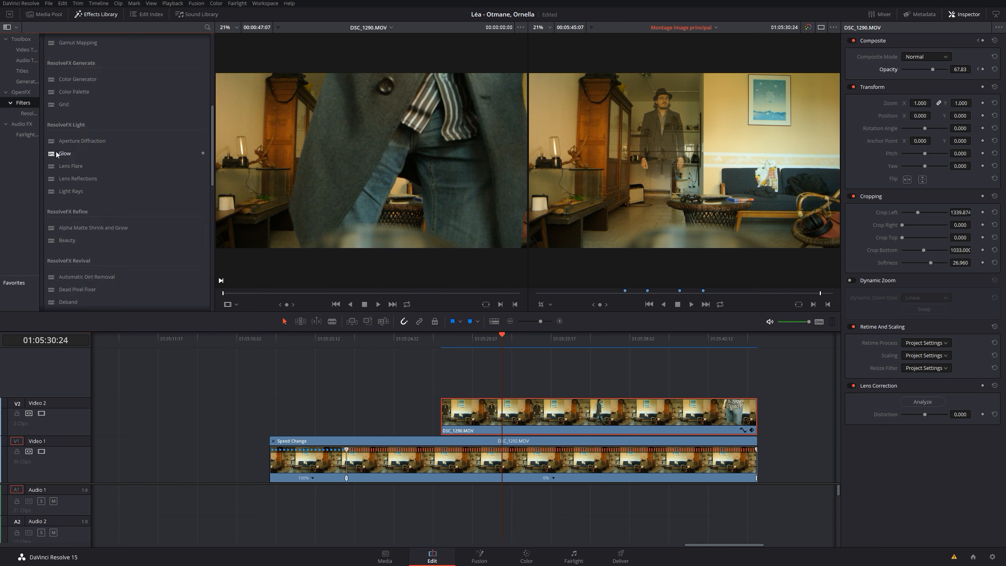
left_click_drag(51, 152, 504, 419)
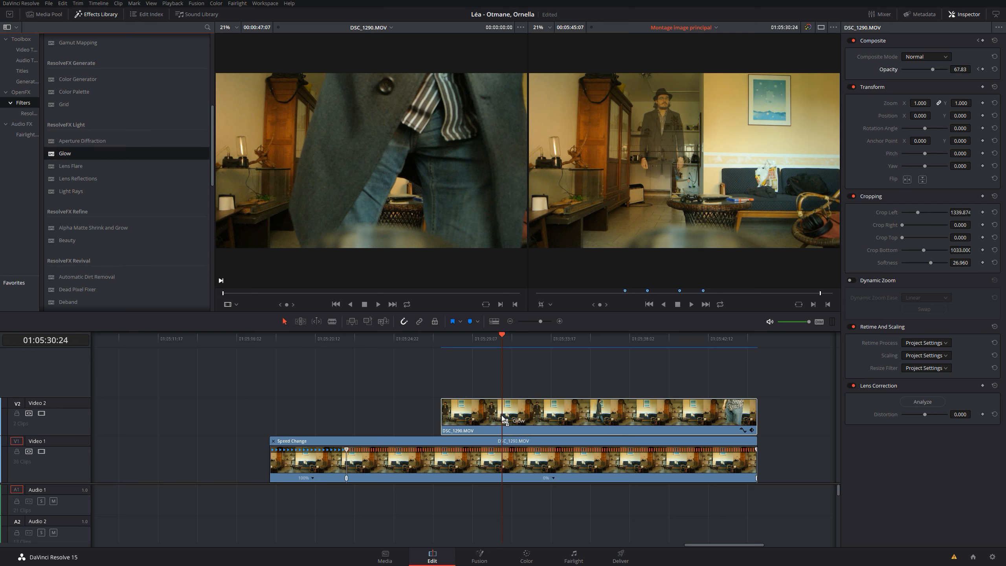
left_click_drag(504, 418, 503, 419)
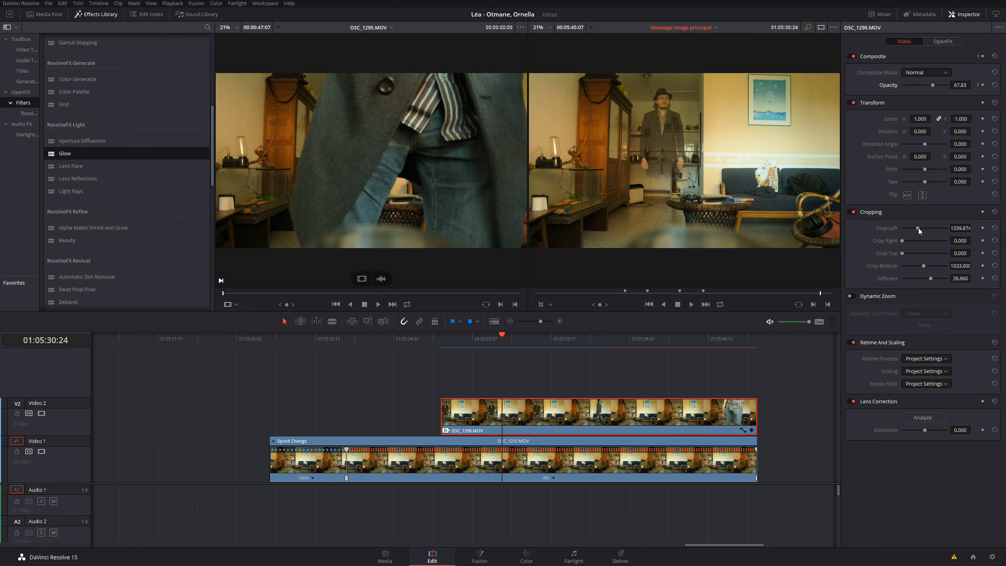
Set the Video 2 clip's Crop Right to about 1970 and toggle the Glow off and on to compare
left_click_drag(902, 241, 925, 239)
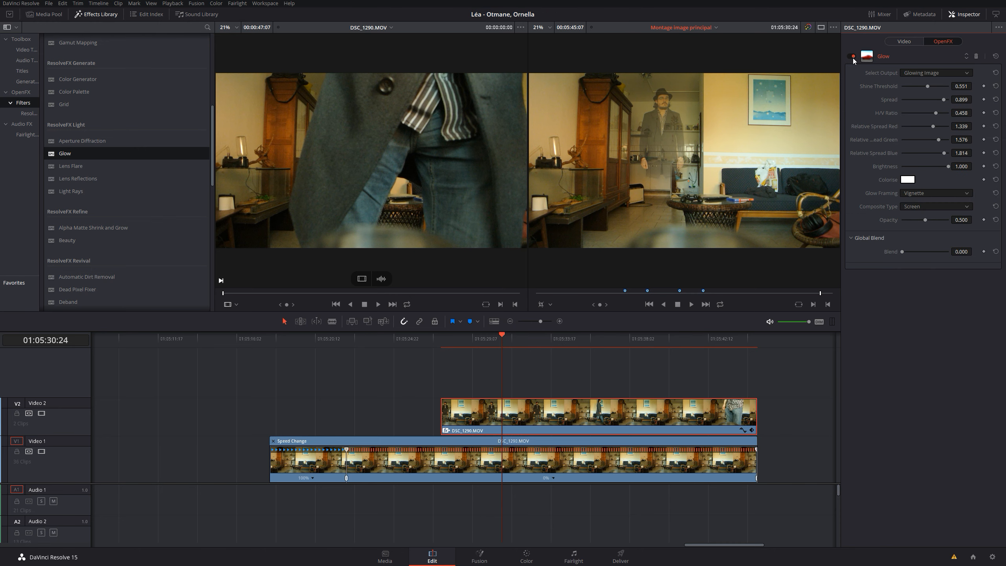
left_click(853, 58)
left_click(853, 58)
left_click(853, 58)
left_click(853, 59)
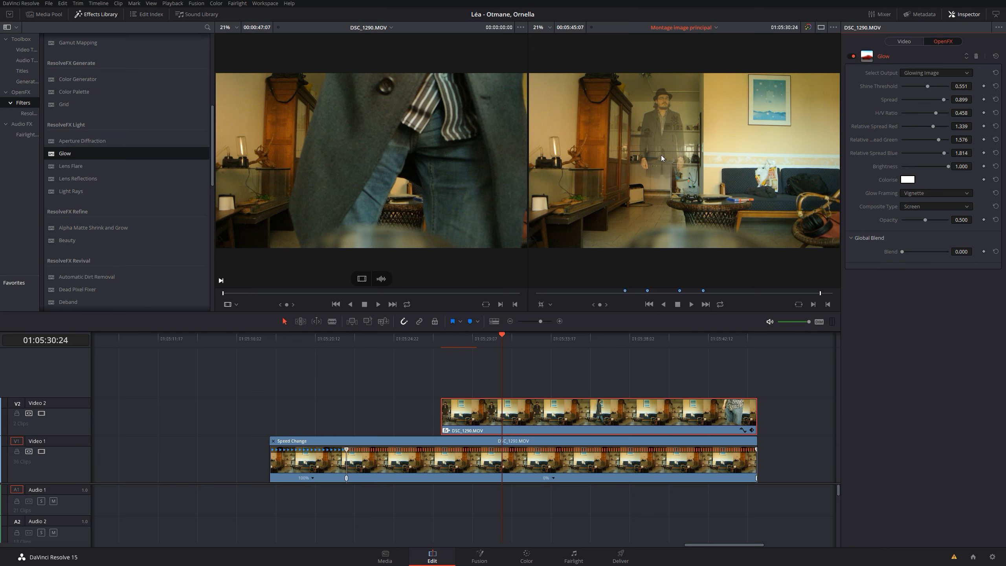
Play the glowing ghost from its fade-in through to 01:05:35:24 to check where the crop hides it
left_click(444, 342)
key("space")
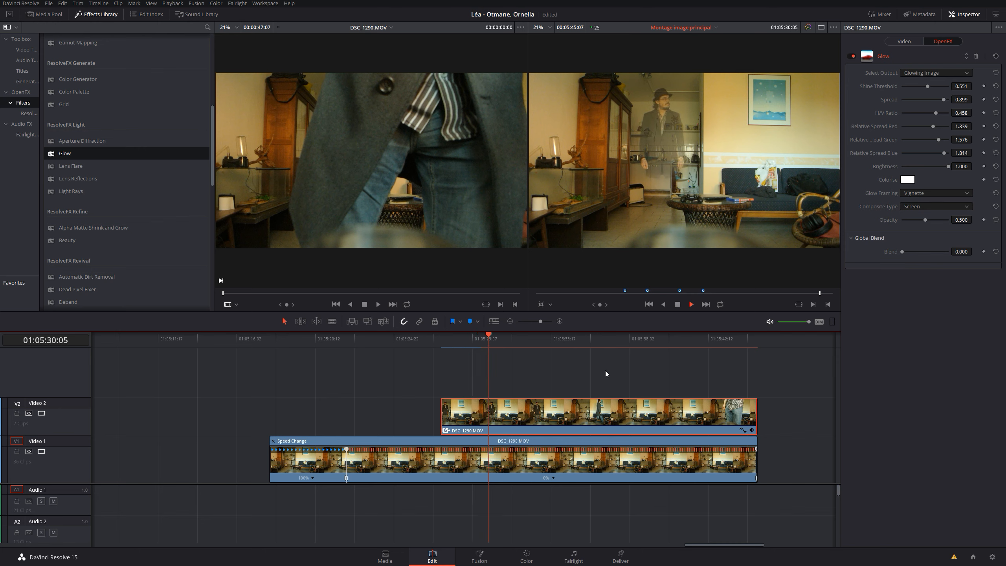
key("space")
left_click_drag(499, 339, 492, 339)
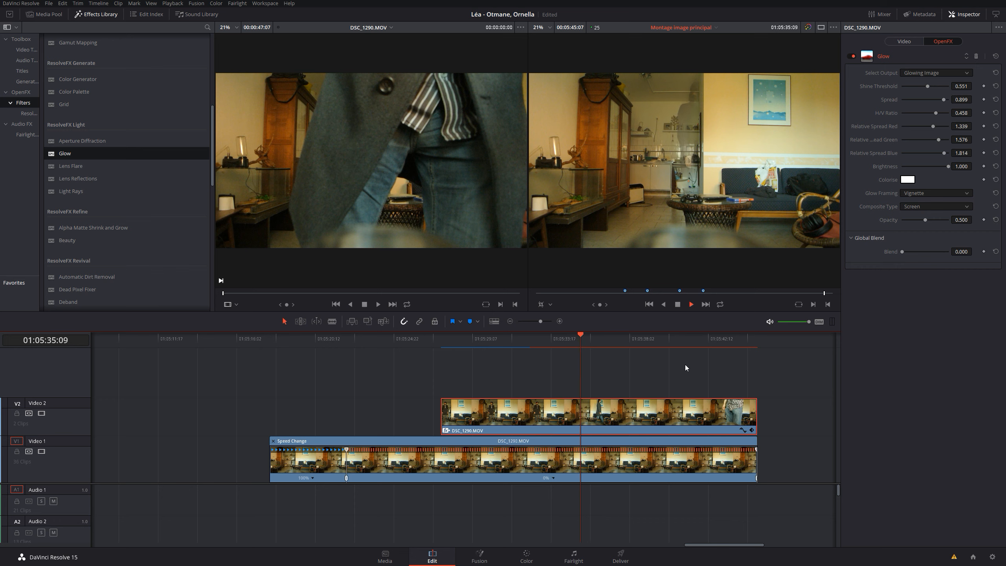
key("space")
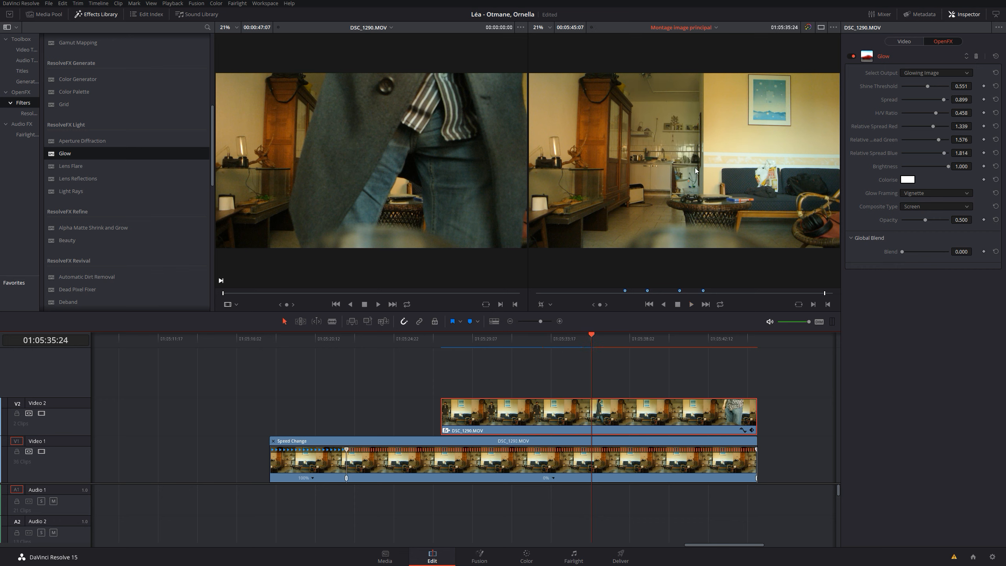
Save the project and switch the timeline viewer's on-screen controls to Crop at 01:05:30:17
left_click_drag(528, 346, 500, 343)
key("ctrl+s")
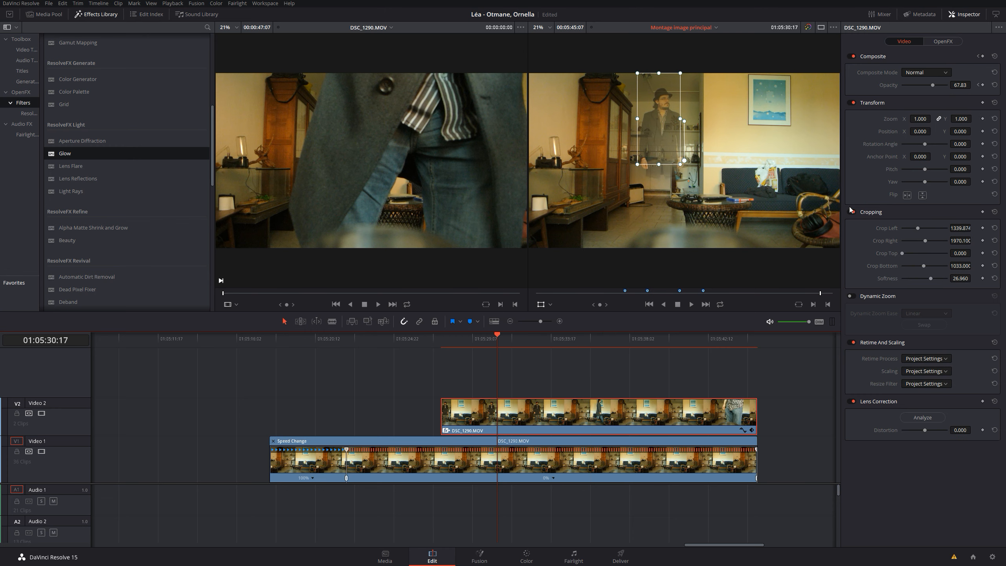
left_click(550, 303)
left_click(551, 326)
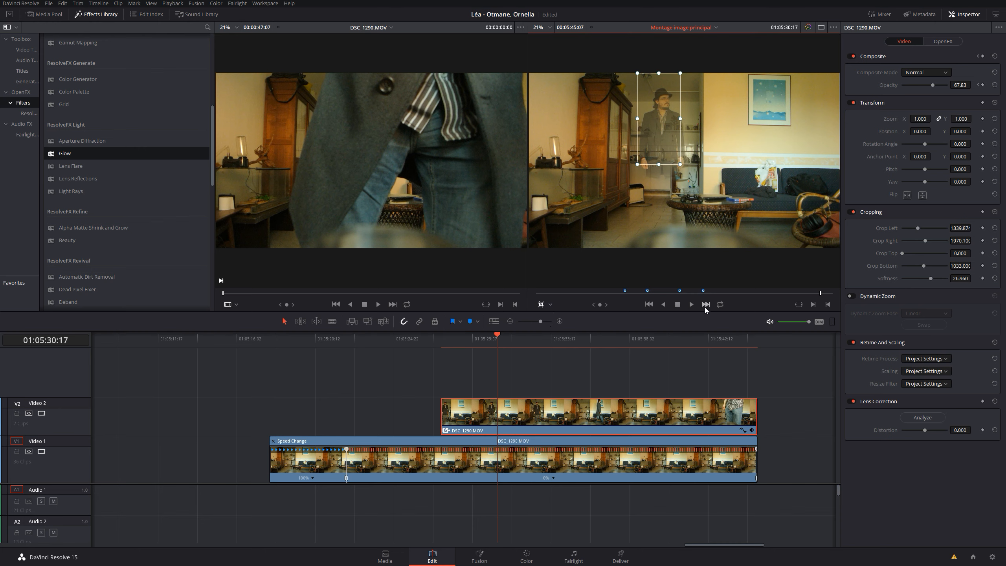
Keyframe all Video 2 cropping parameters at 01:05:34:12 and move the crop frame at 01:05:35:11 to Left 1835, Right 1475, Top 82.5, Bottom 950.5
left_click_drag(481, 338, 566, 335)
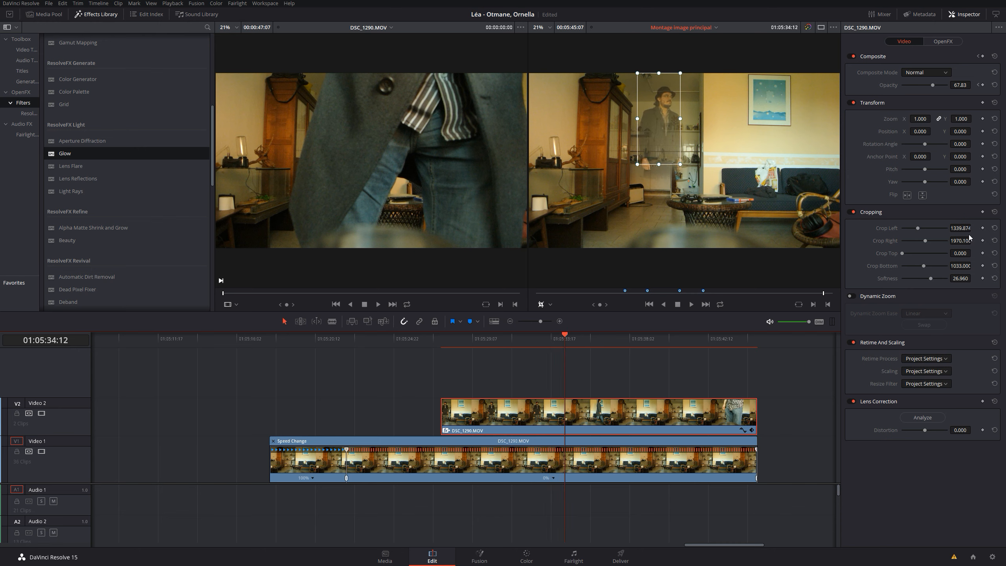
left_click(983, 212)
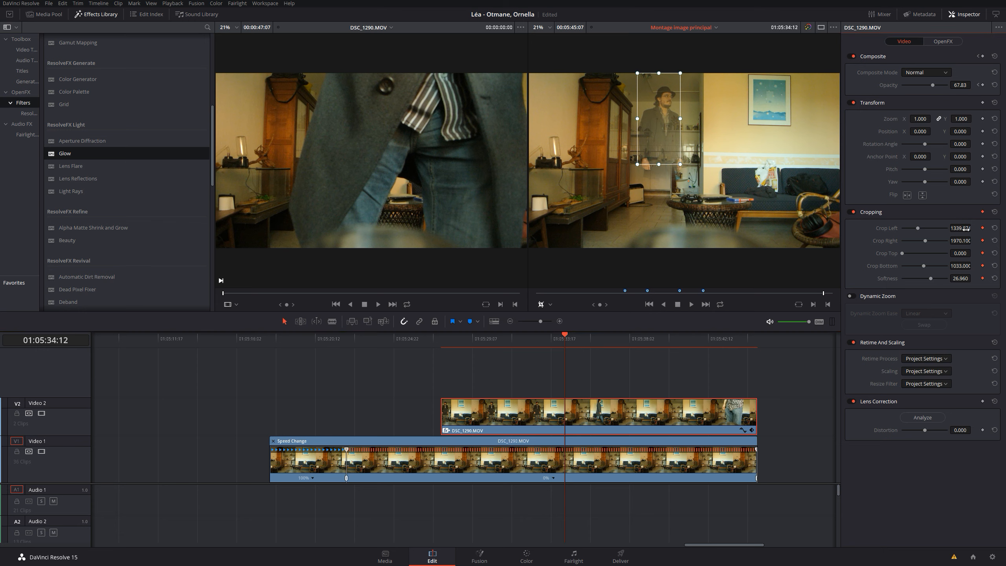
mouse_move(563, 337)
left_mouse_down()
mouse_move(591, 337)
mouse_move(583, 338)
left_mouse_up()
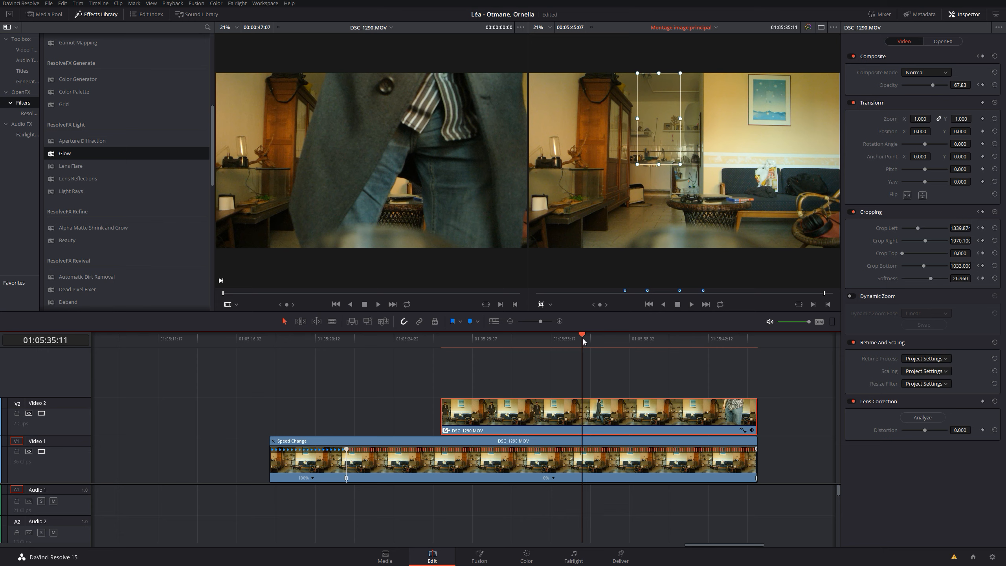
left_click_drag(667, 115, 695, 123)
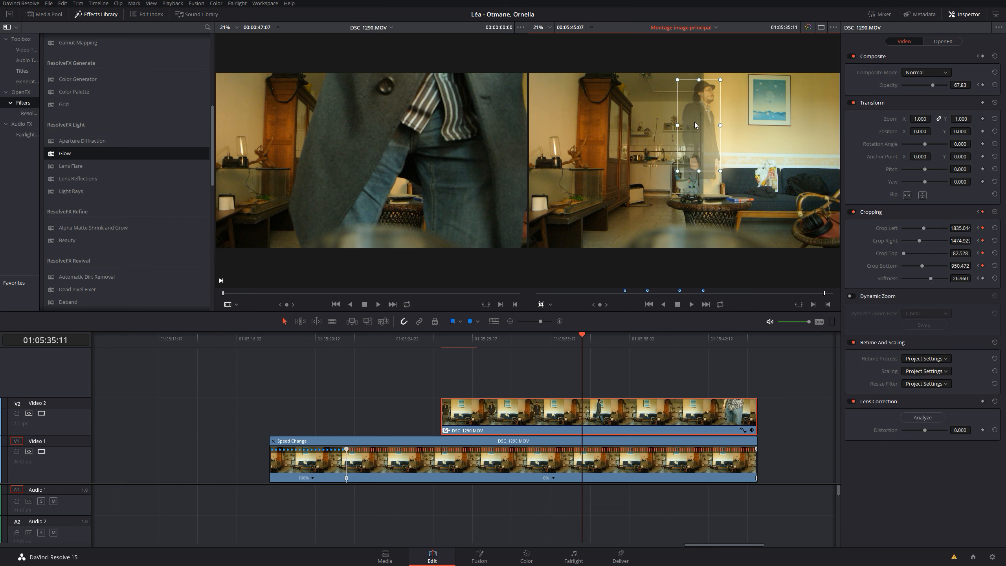
At 01:05:36:09, move the crop frame onto the walking figure with Crop Left about 2471, Right about 839, Top 0 and Bottom 1033
left_click(585, 338)
mouse_move(598, 338)
left_mouse_down()
mouse_move(633, 338)
mouse_move(599, 330)
left_mouse_up()
left_click_drag(697, 129, 748, 120)
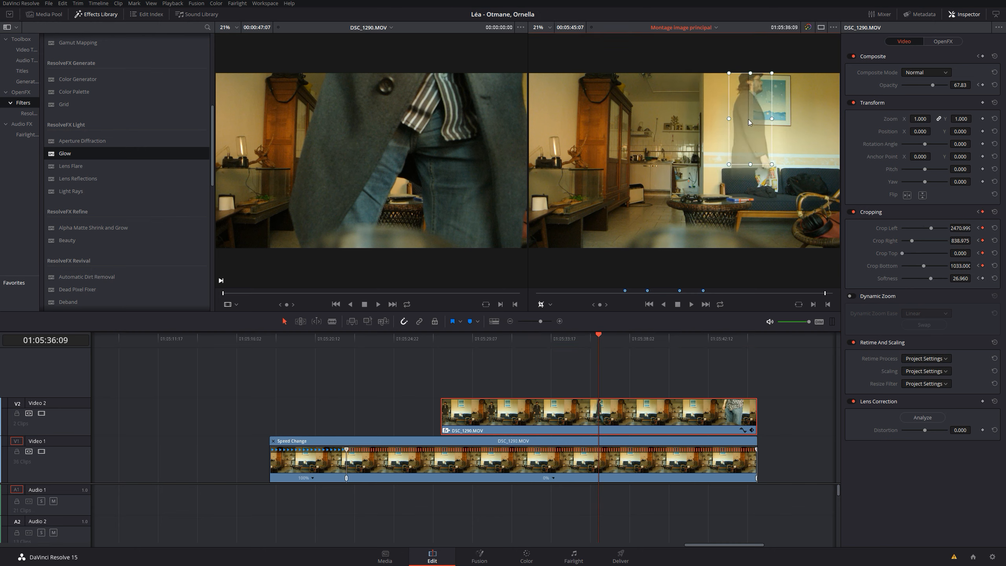
At 01:05:36:23, move the crop frame onto the figure at Left about 2993, Right 317, Top 9, Bottom 1024, and play back from 01:05:31:05
left_click_drag(600, 337, 608, 336)
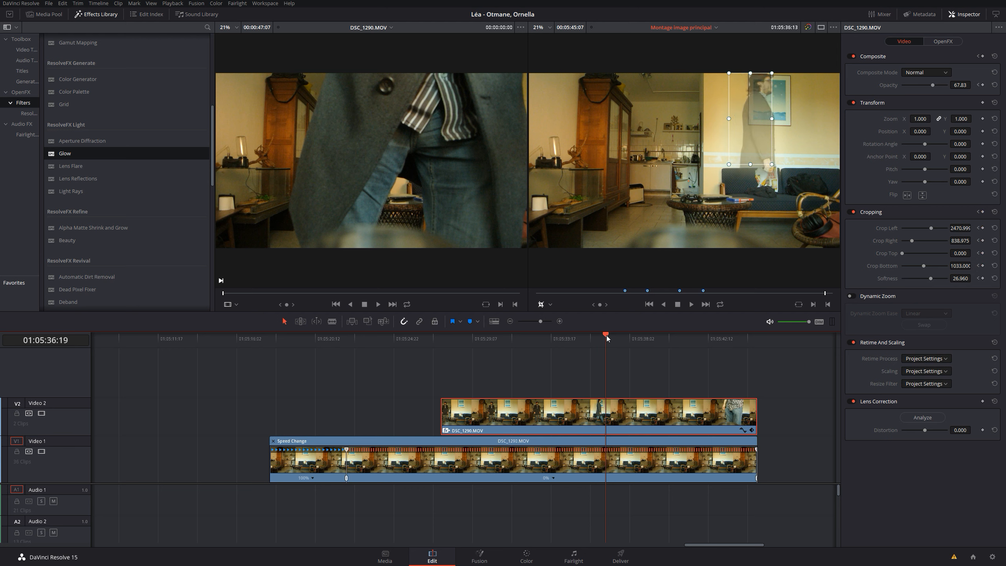
left_click_drag(752, 135, 794, 135)
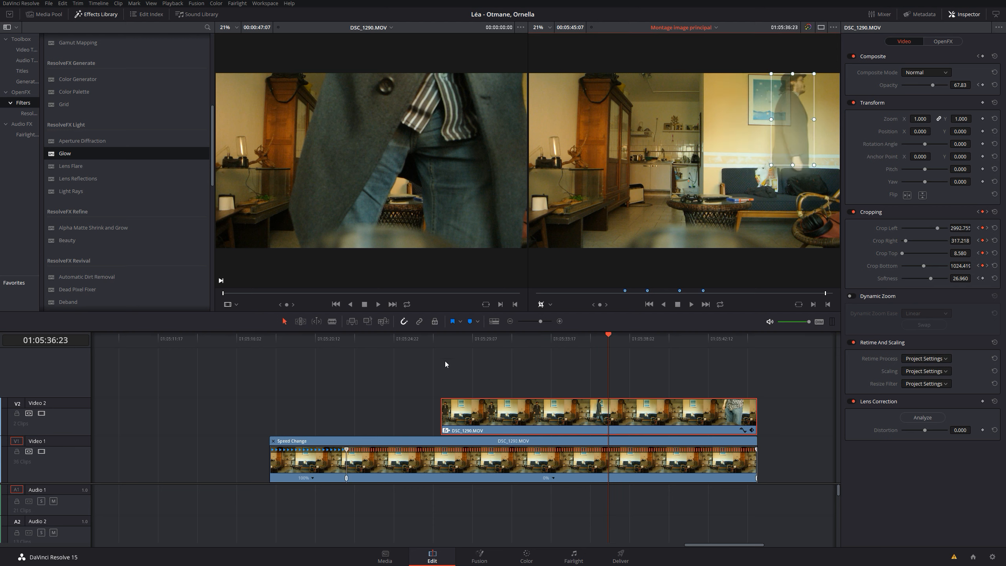
left_click_drag(487, 341, 506, 342)
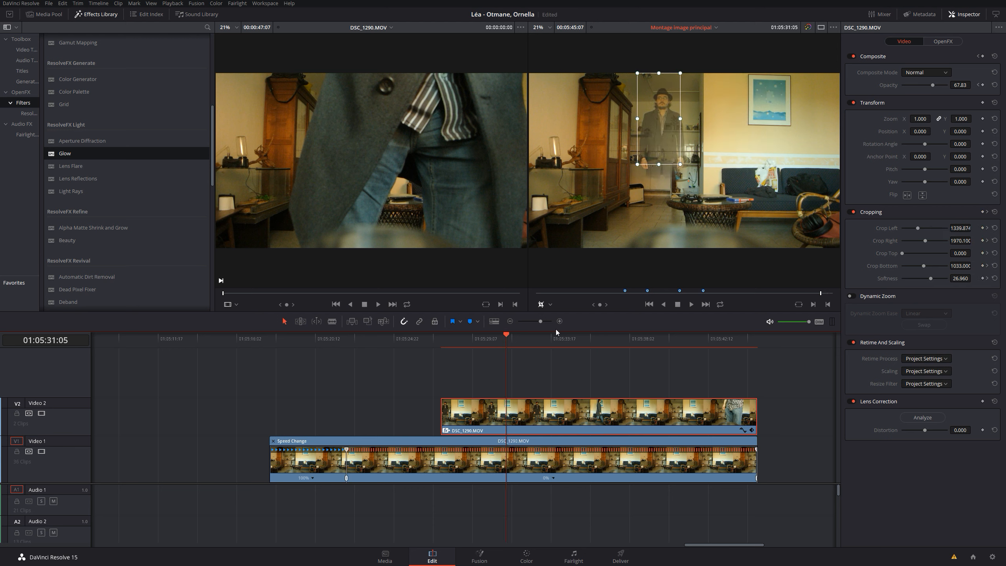
key("space")
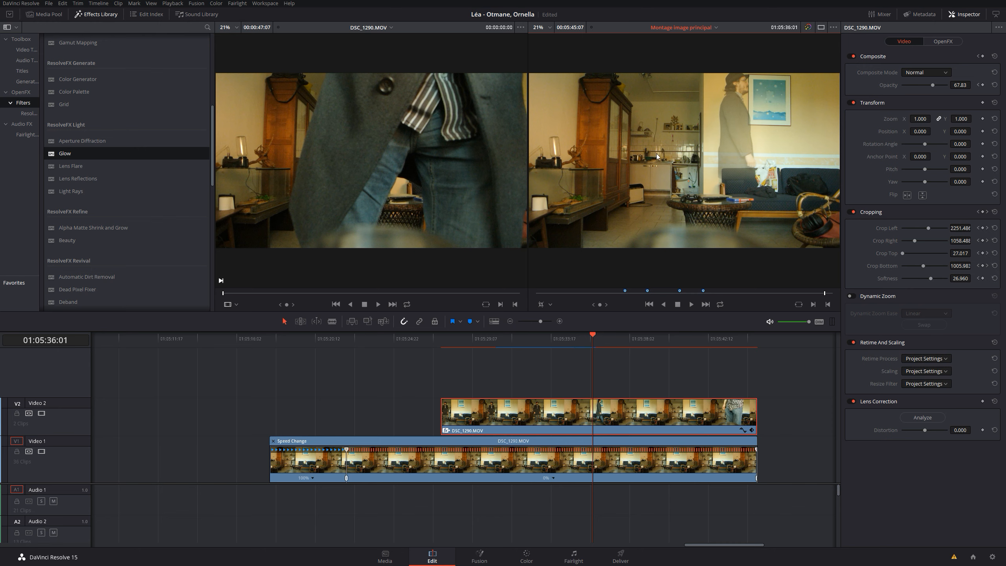
key("space")
key("space")
Open the Video 2 clip's keyframe curves and follow the Opacity ramp with the playhead to its keyframe at 01:05:29:14
left_click(543, 421)
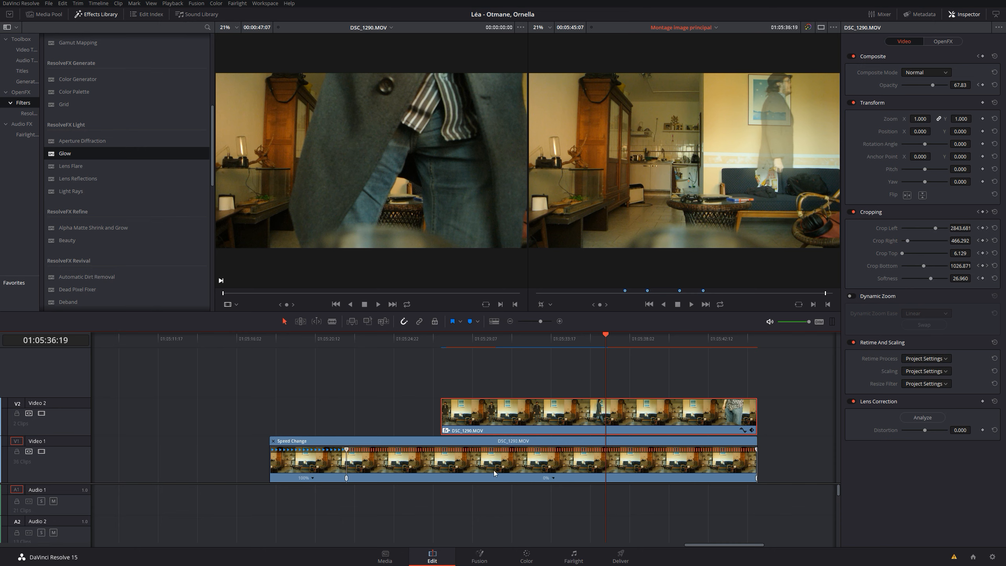
left_click(743, 433)
left_click(744, 431)
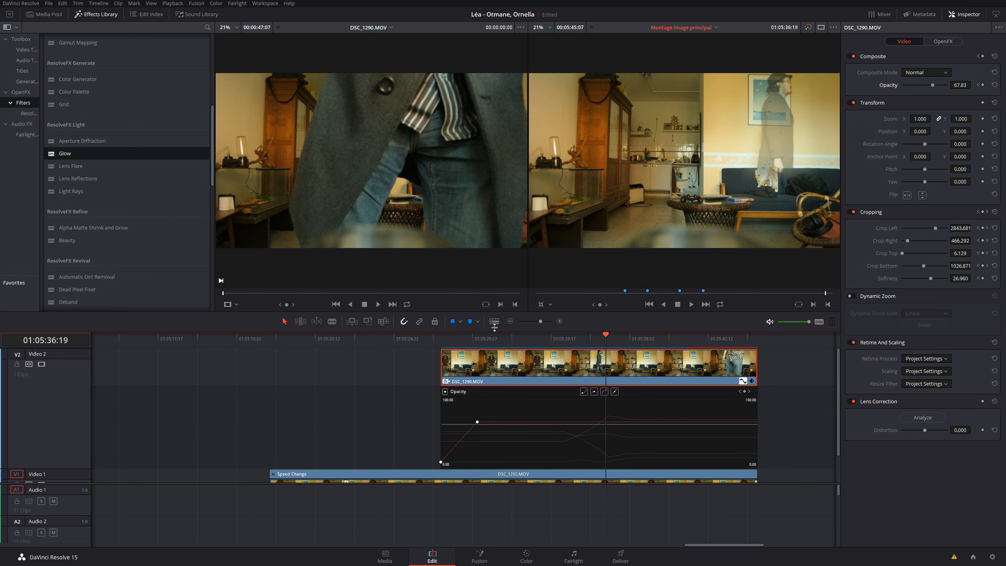
left_click(464, 340)
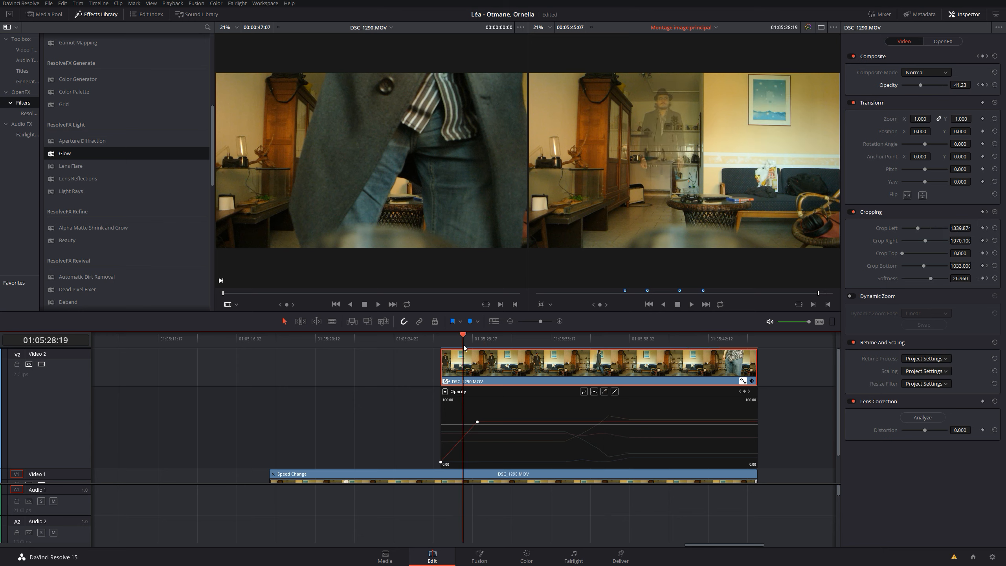
mouse_move(442, 462)
left_click_drag(463, 336, 475, 334)
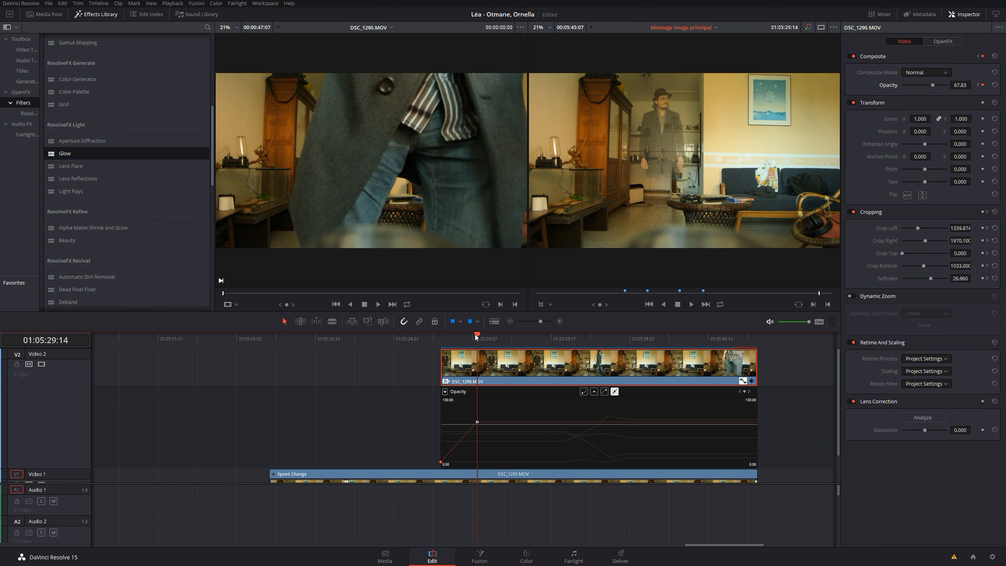
Hide the Opacity curve in the Video 2 clip's curve view, leaving only the cropping curves displayed
left_click(445, 391)
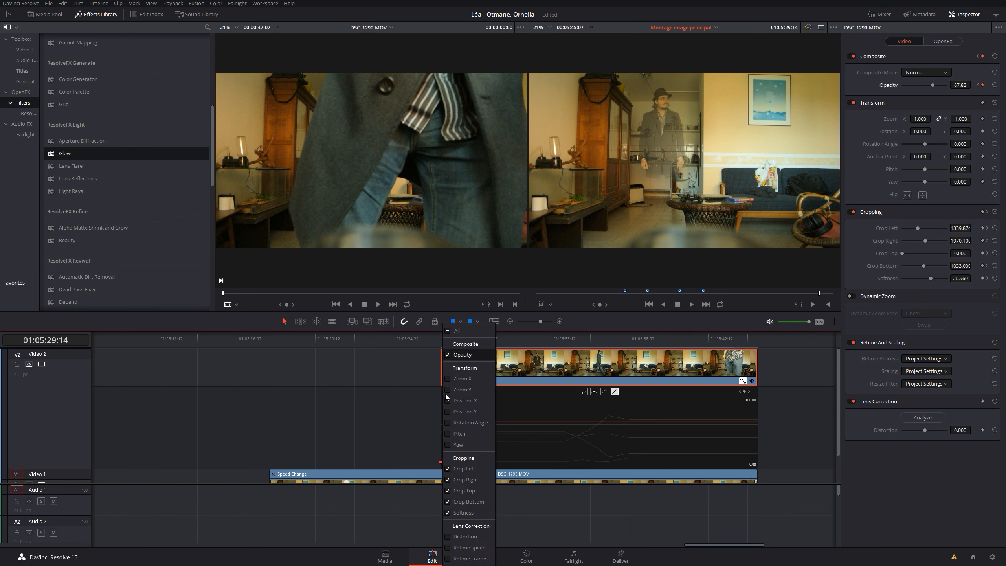
left_click(447, 355)
left_click(387, 403)
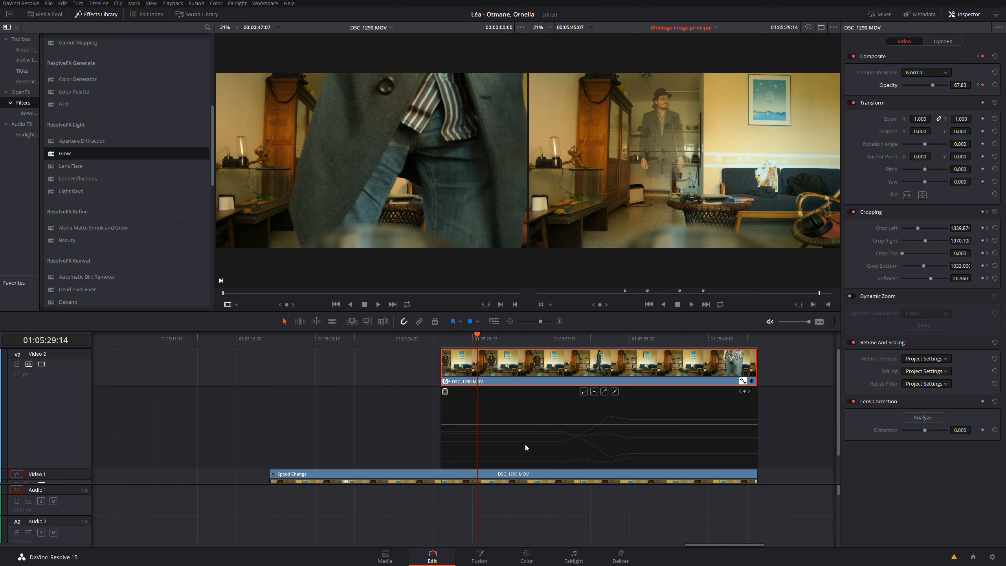
left_click(446, 391)
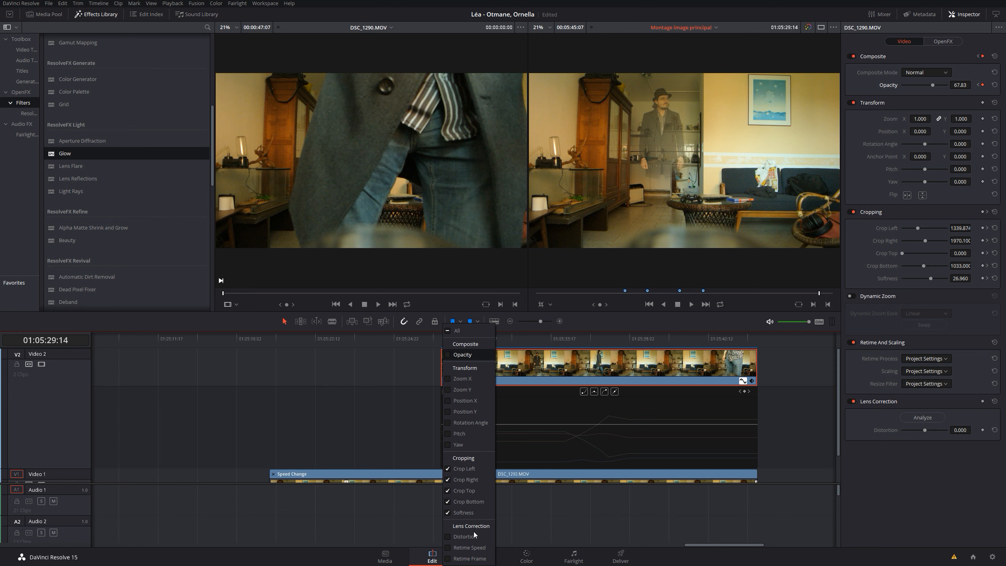
left_click(399, 408)
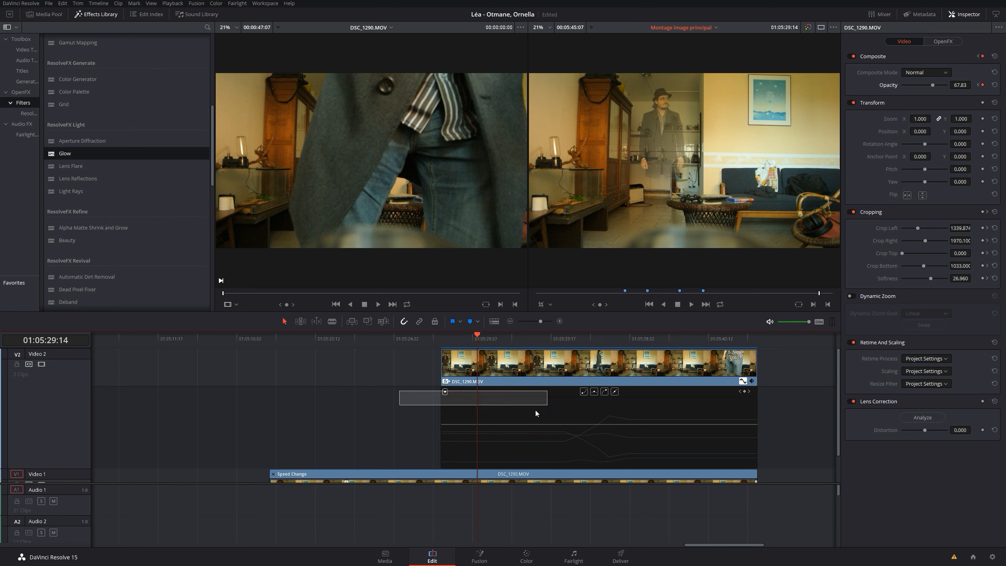
Delete the last keyframe on the Crop Bottom curve of the Video 2 clip
left_click(574, 435)
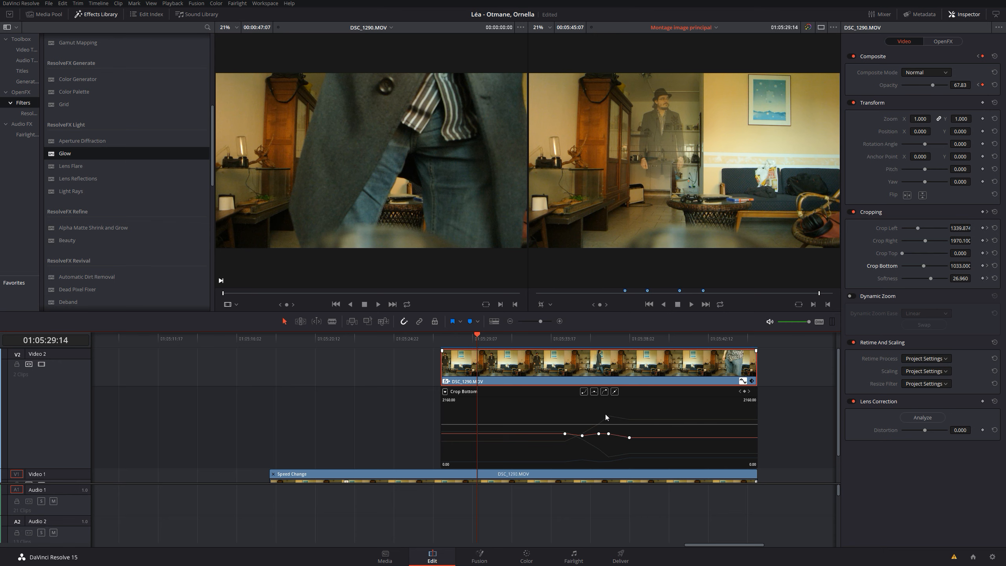
left_click_drag(476, 336, 606, 337)
left_click(630, 437)
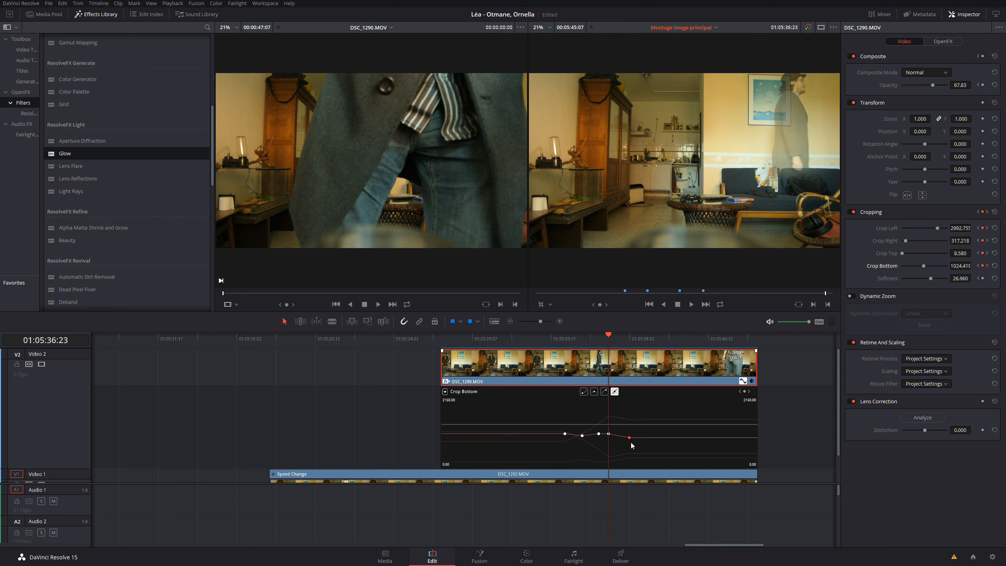
key("Delete")
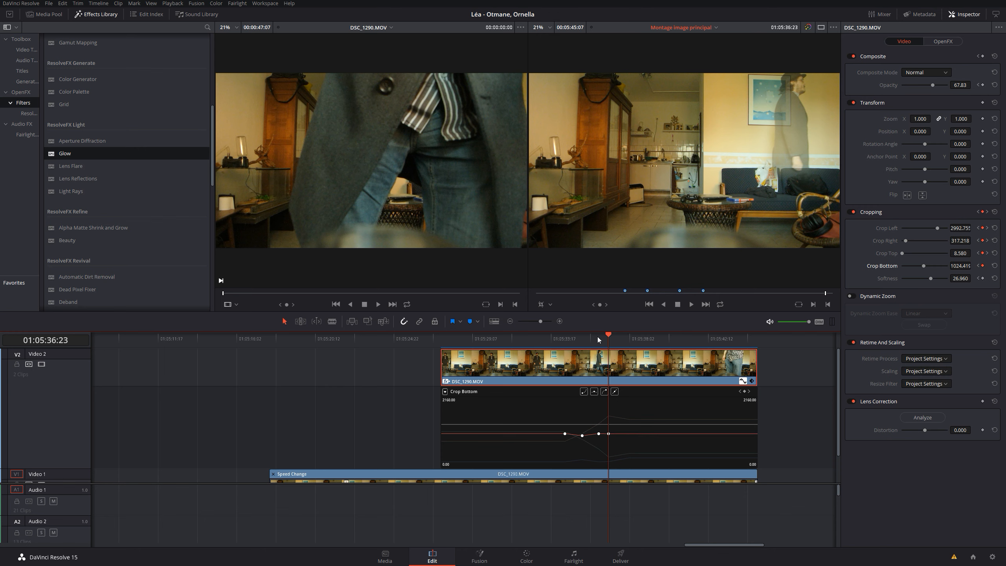
At 01:05:38:02, show the crop frame and move it off the picture's right edge with Left 3840, Right 0, Top 200.7, Bottom about 969.4
left_click_drag(607, 337, 625, 336)
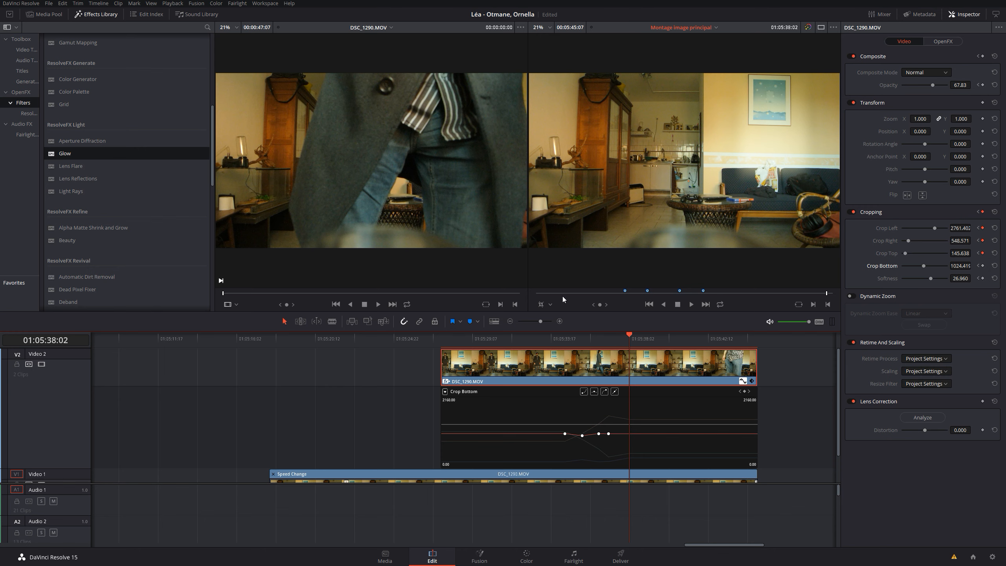
left_click(544, 305)
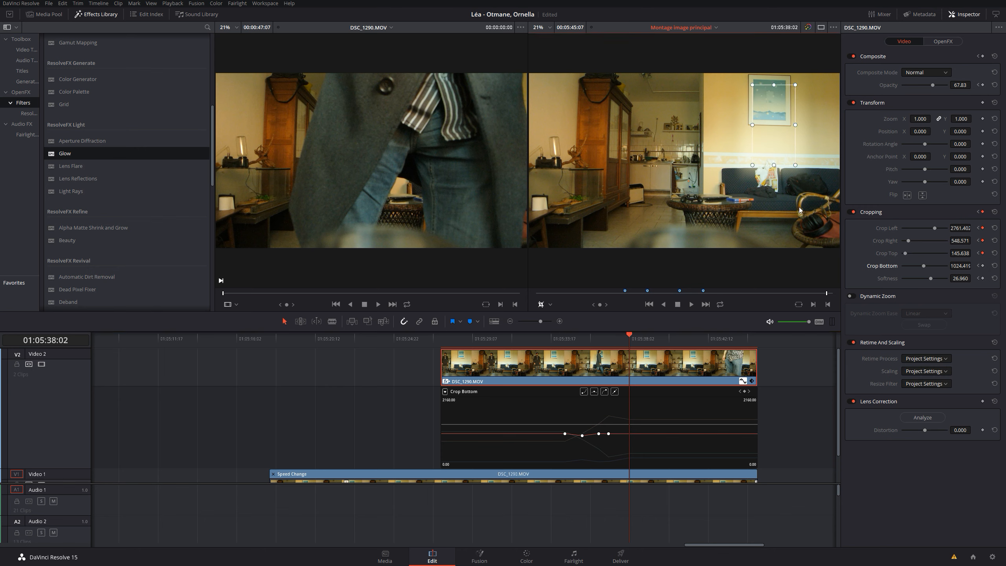
left_click_drag(788, 139, 860, 136)
scroll(720, 269, "down", 6)
scroll(726, 268, "down", 1)
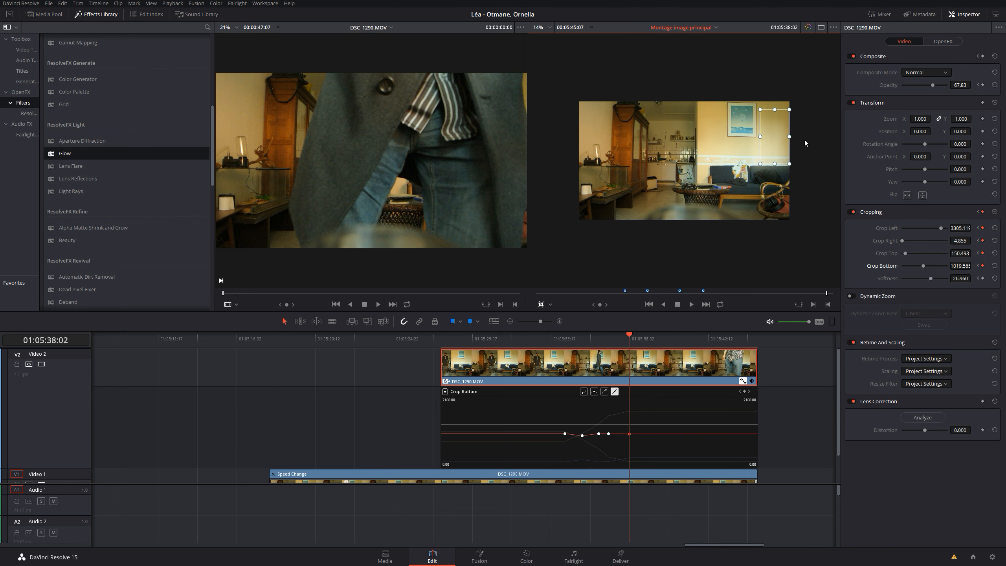
left_click_drag(775, 137, 801, 142)
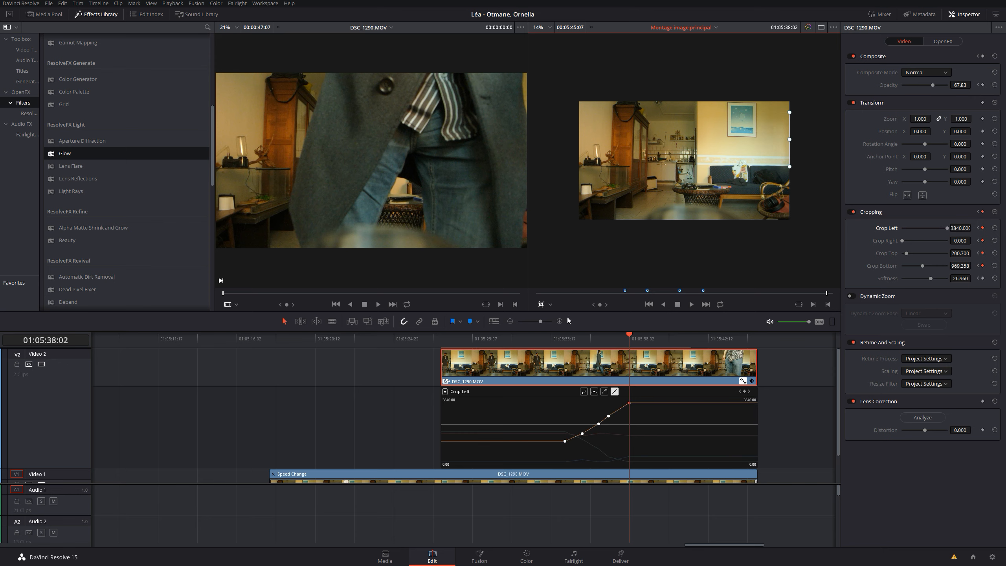
Play the crop animation through to 01:05:38:20 to check the figure's exit from the picture
left_click(561, 341)
key("space")
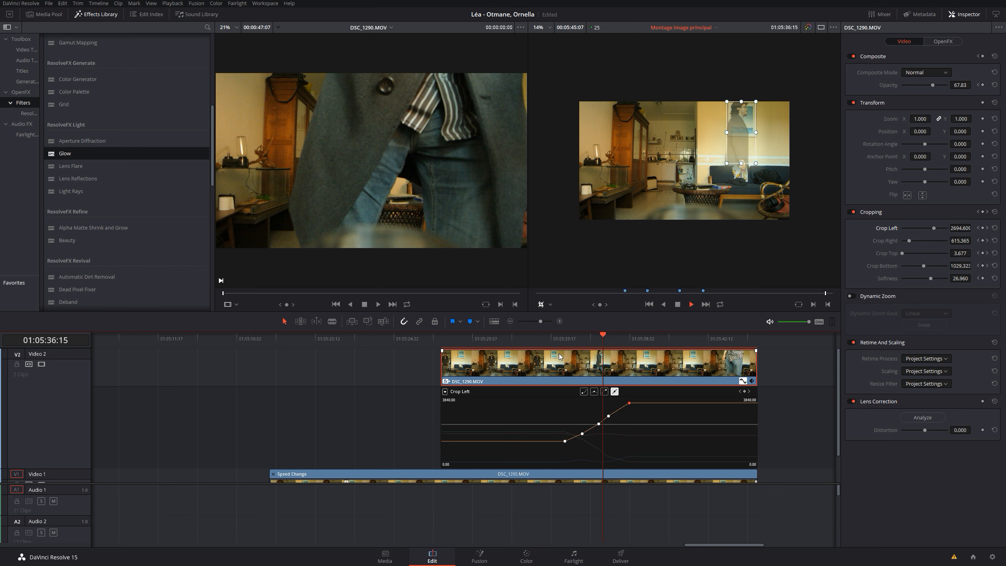
key("space")
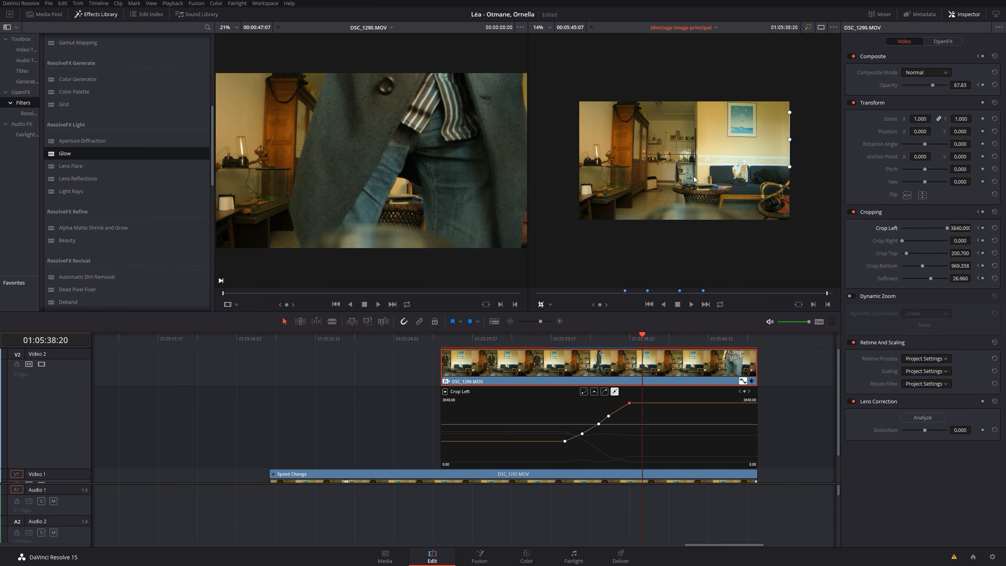
Move the last Crop Left keyframe on the curve to a value of 3558.4 at 01:05:38:00
left_click(609, 417)
left_click(599, 424)
left_click(629, 344)
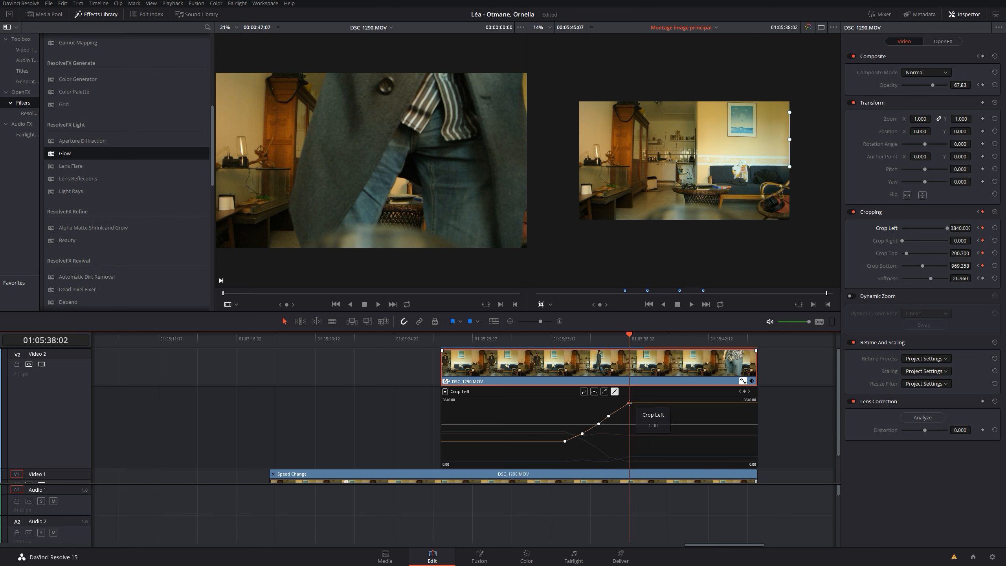
left_click_drag(629, 404, 612, 428)
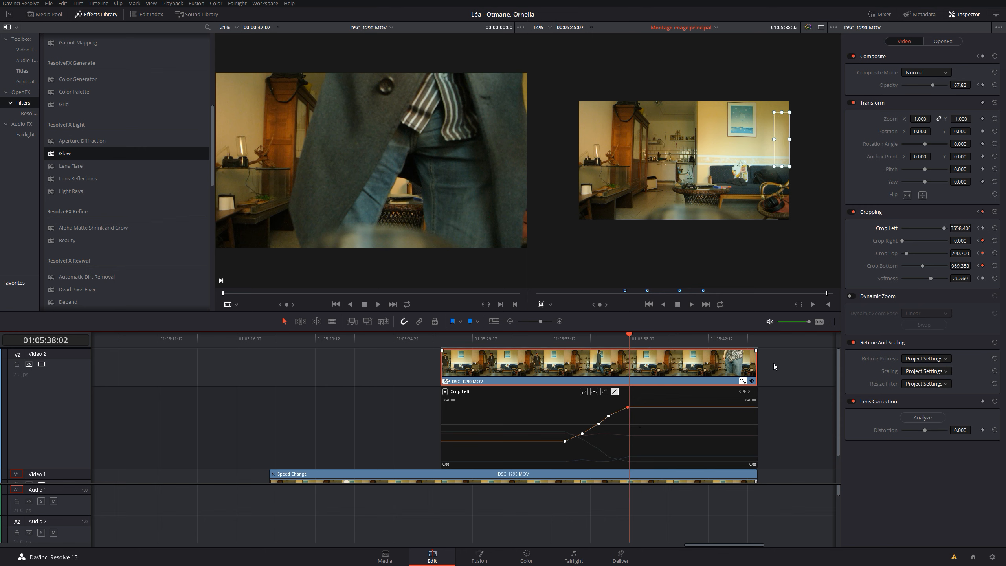
Apply easing to the Crop Left keyframe at 01:05:36:09 and bend its outgoing curve downward with the handle
left_click(740, 391)
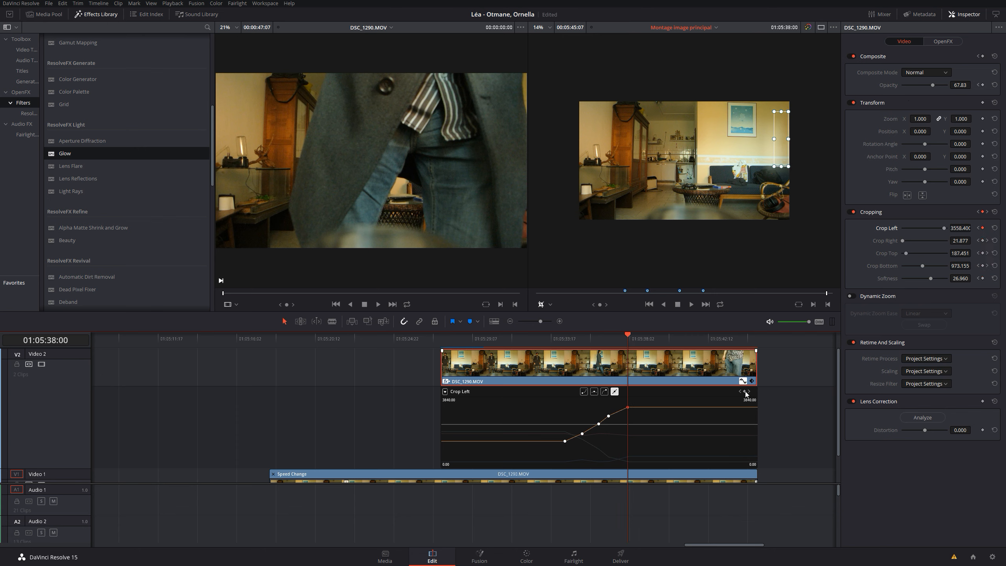
left_click(741, 391)
left_click(740, 391)
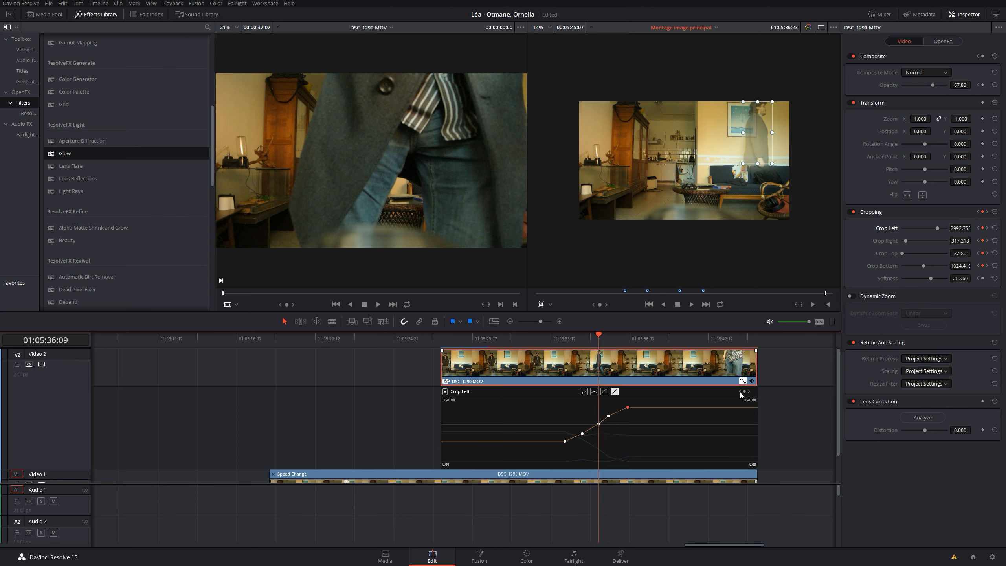
left_click(599, 425)
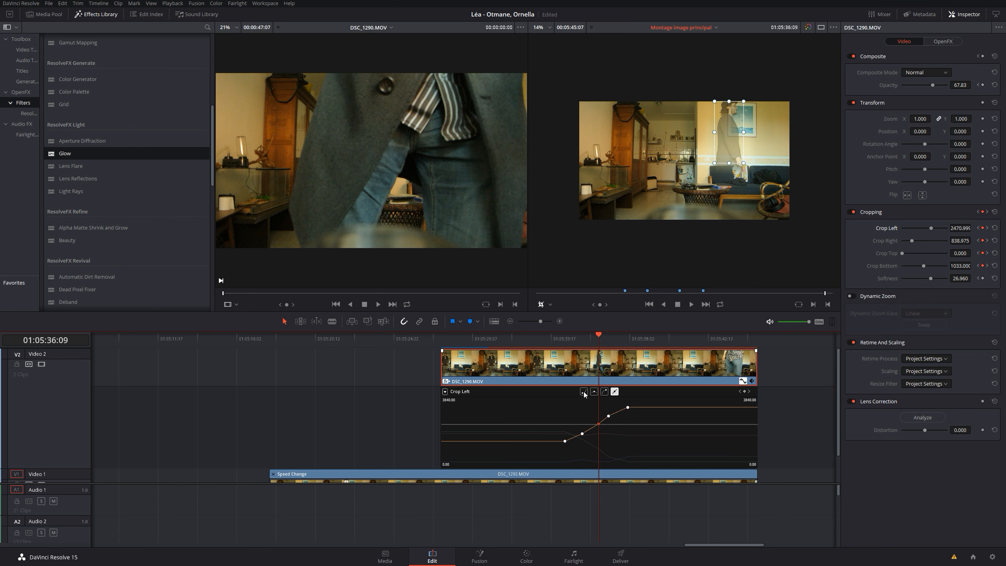
left_click(584, 392)
key("ctrl+equal")
key("ctrl+equal")
key("ctrl+equal")
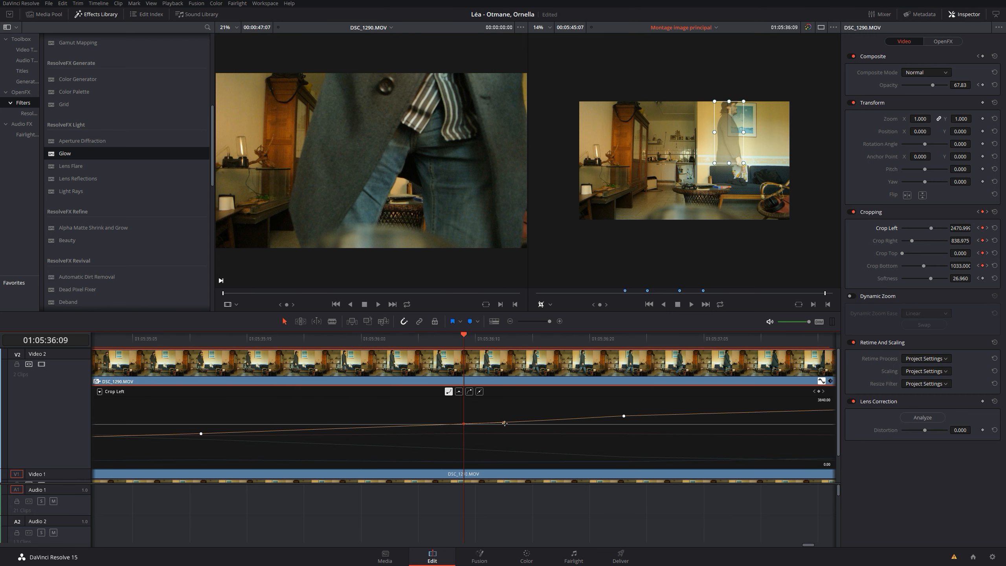
left_click_drag(504, 423, 506, 448)
Play the section around 01:05:36:09 twice to check how the eased Crop Left curve affects the ghost
left_click(421, 340)
key("space")
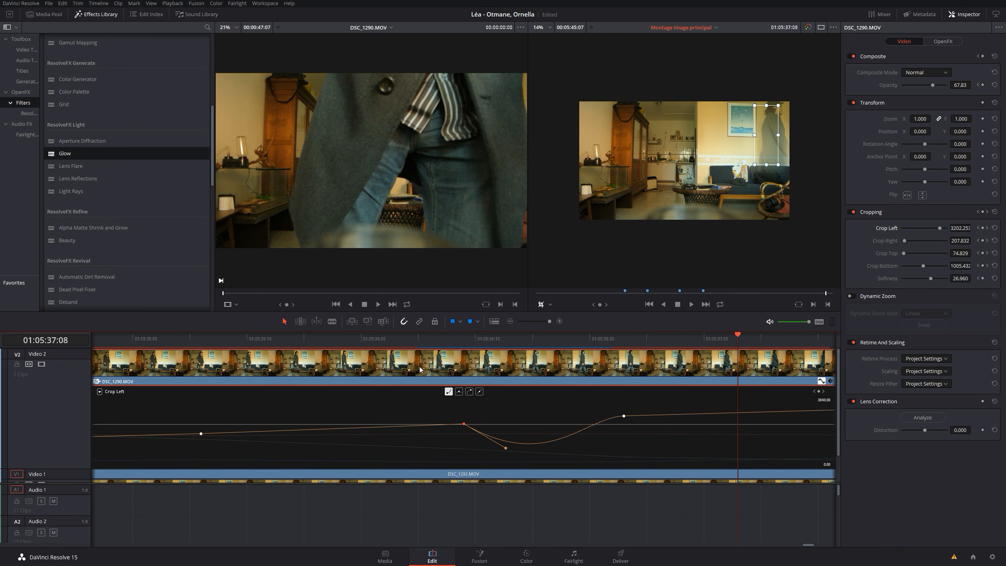
left_click(452, 337)
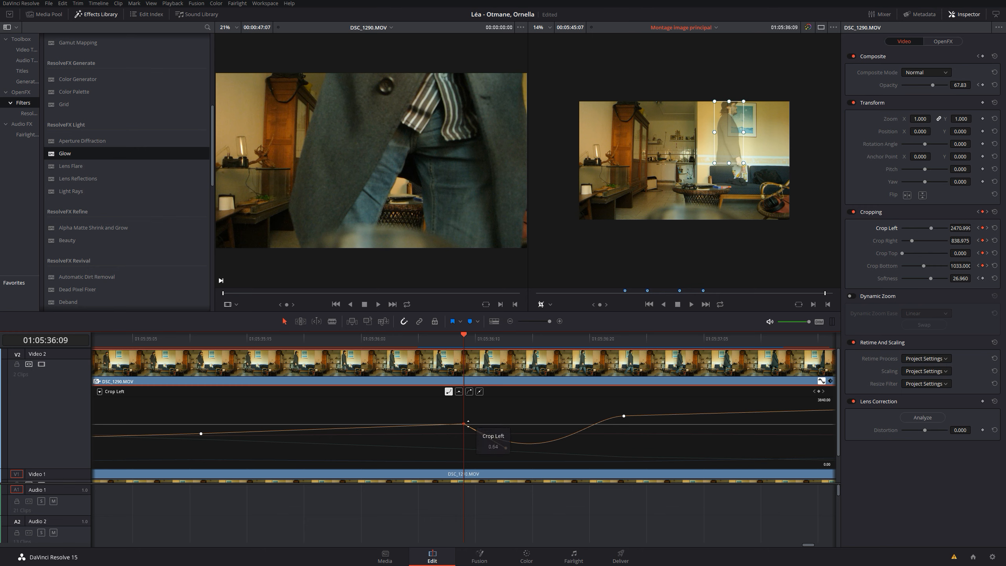
key("space")
key("space")
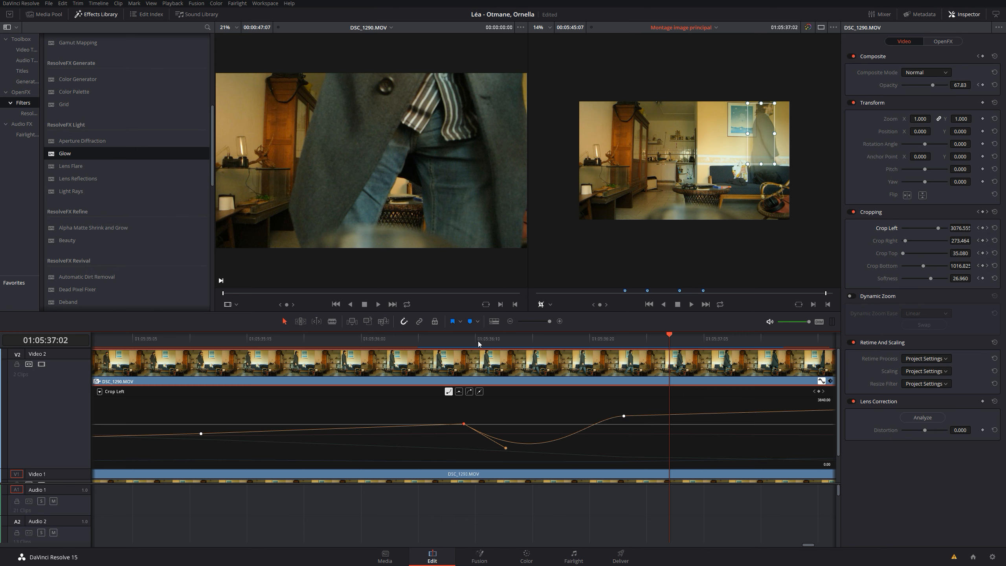
Step back frame by frame to 01:05:36:06 and return the eased Crop Left keyframe to linear interpolation
left_click(465, 342)
key("Left")
key("Left")
key("Left")
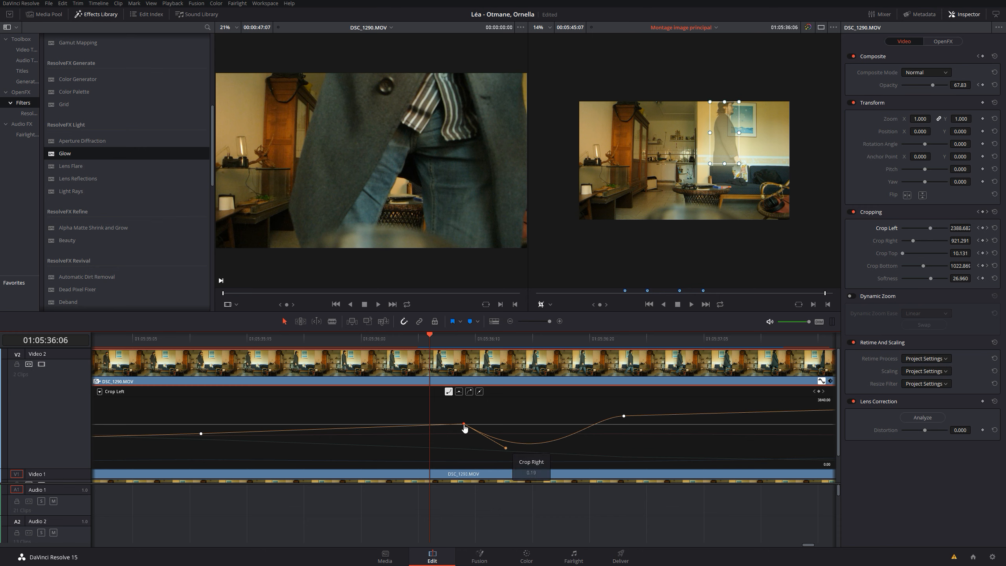
left_click(479, 391)
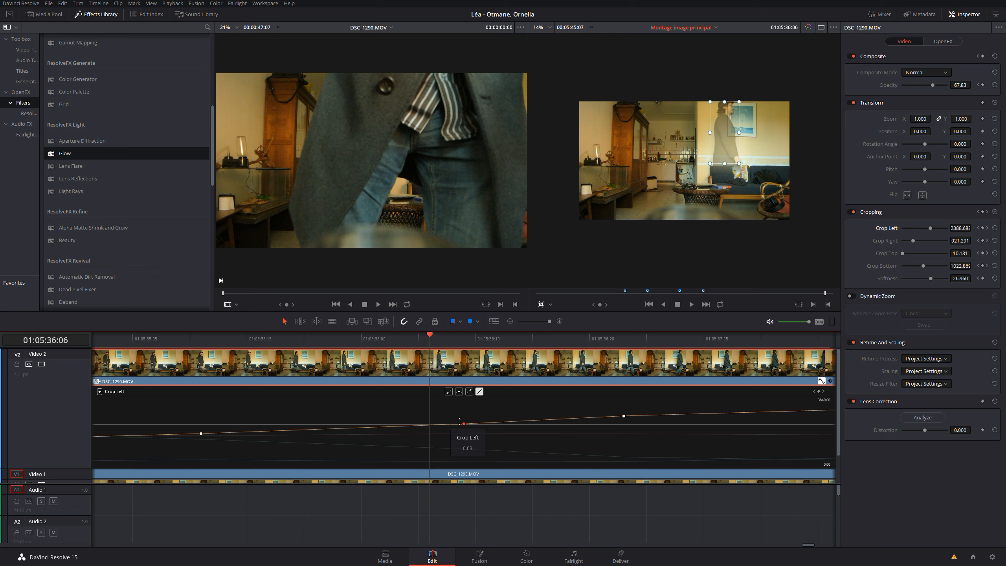
Play the linear crop movement through to 01:05:37:18 and show the whole Video 2 clip in the timeline
key("space")
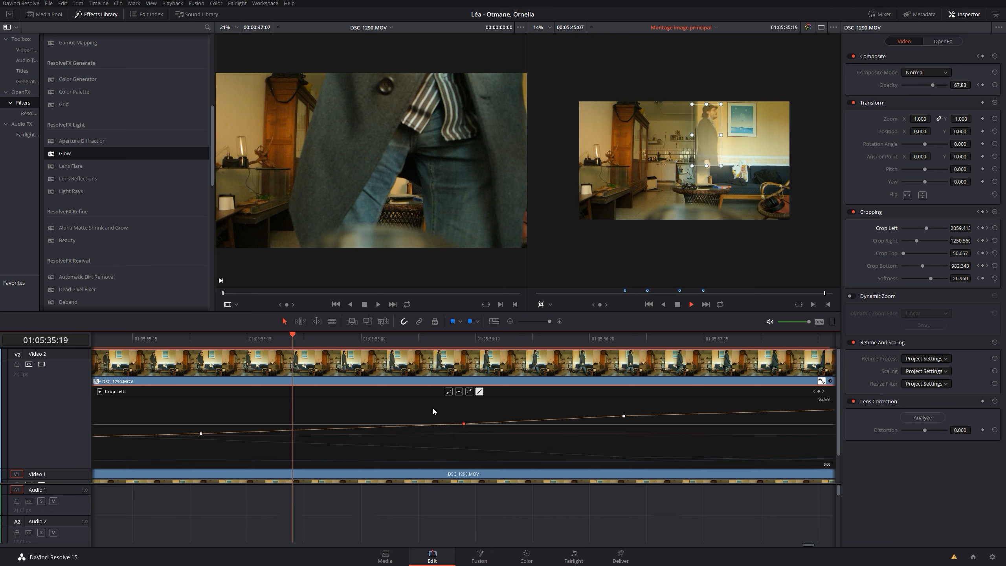
key("space")
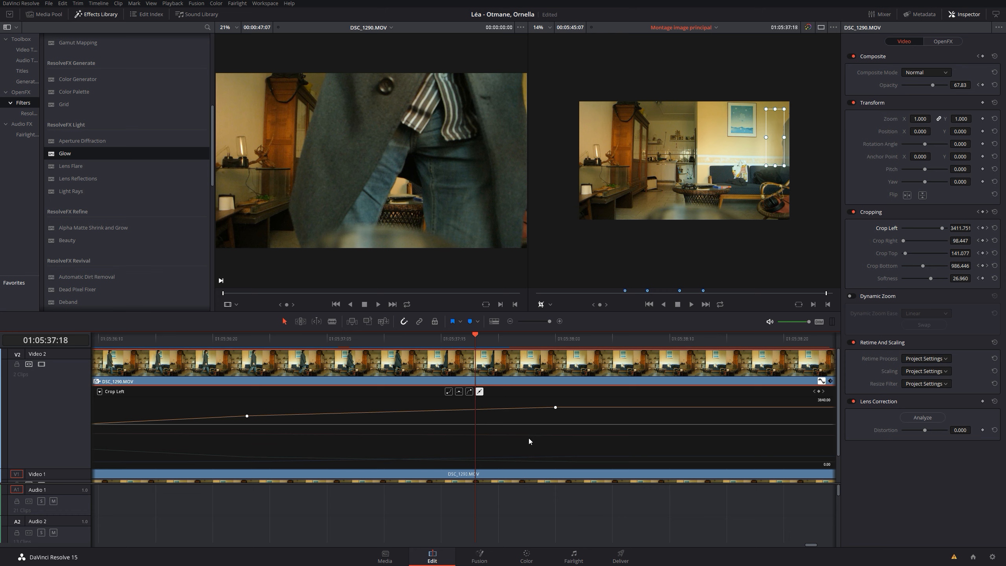
key("ctrl+minus")
key("ctrl+minus")
key("ctrl+minus")
key("ctrl+minus")
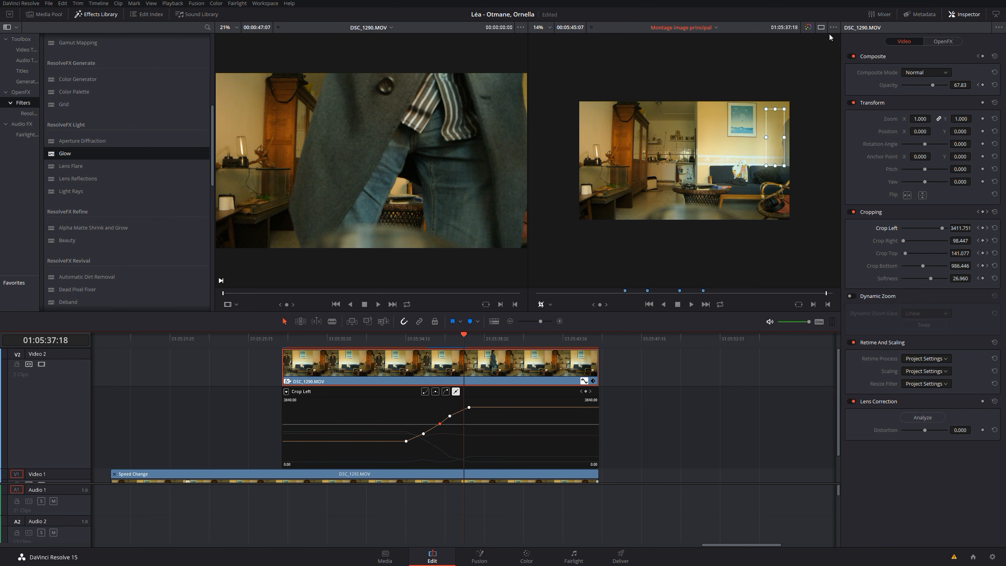
Fit the timeline image to its viewer and close both the Video 2 clip's Crop Left curve and the Inspector
key("shift+z")
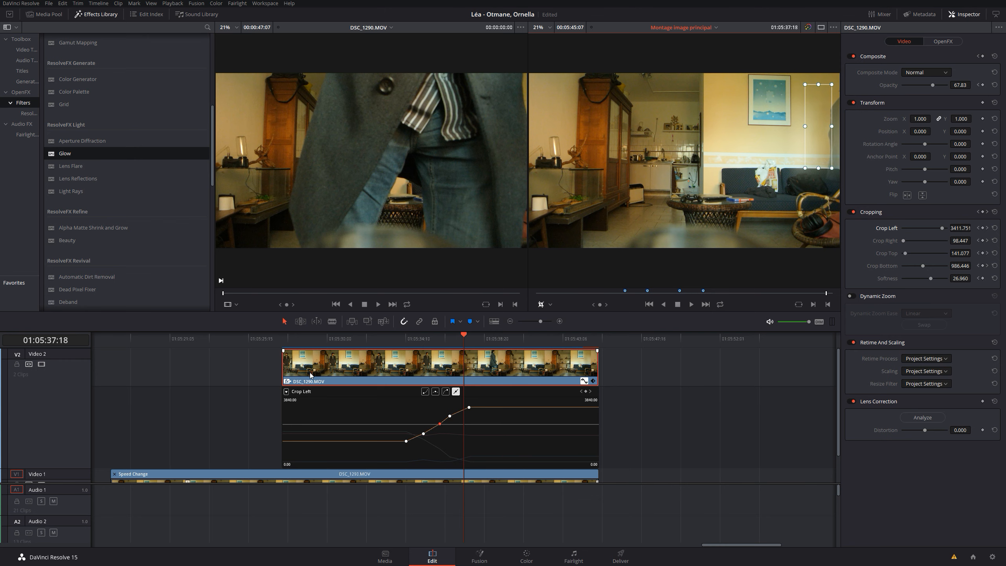
left_click(583, 381)
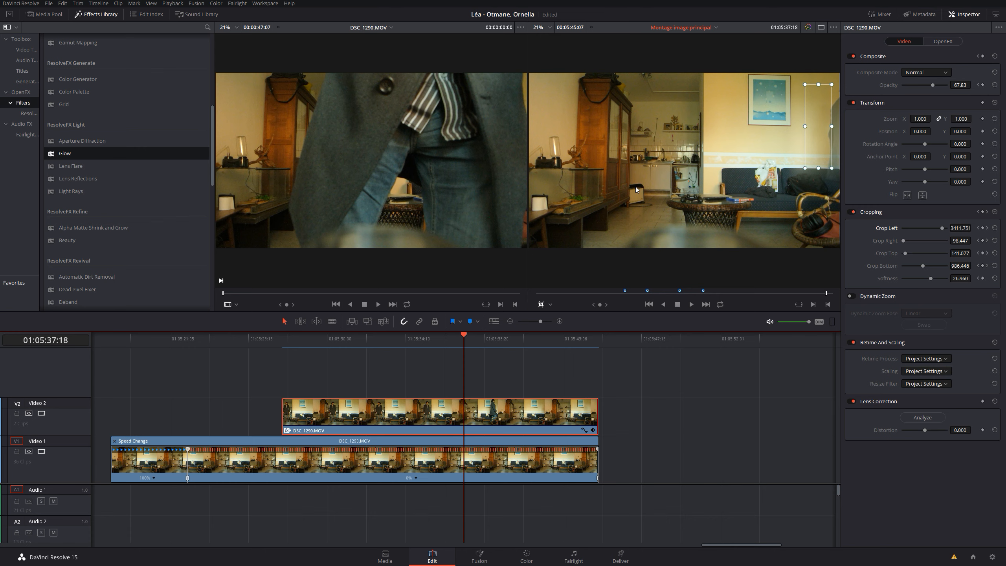
left_click(974, 13)
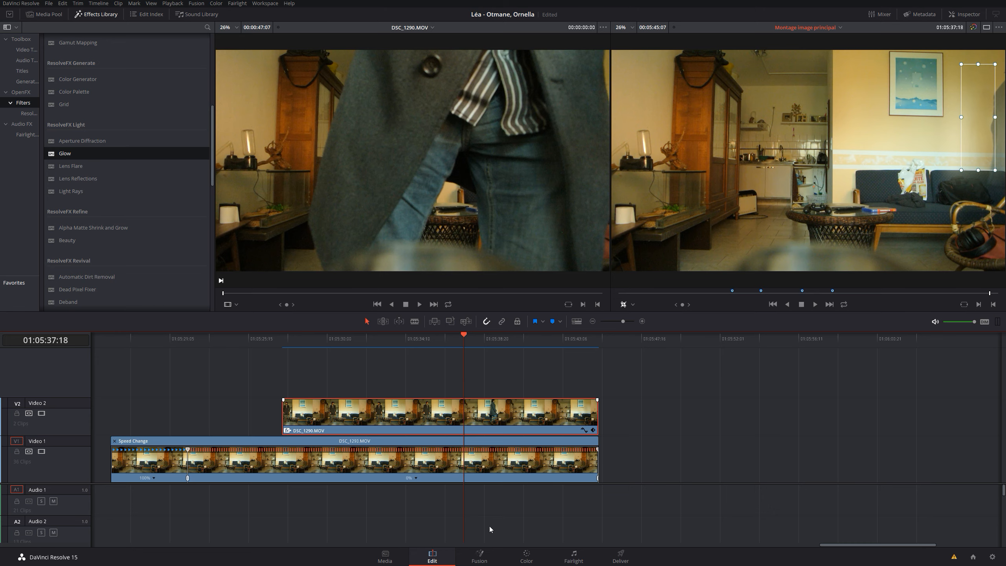
Look at the ghost clip's node graph on the Fusion page and return to the Edit page with the Media Pool shown
left_click(480, 556)
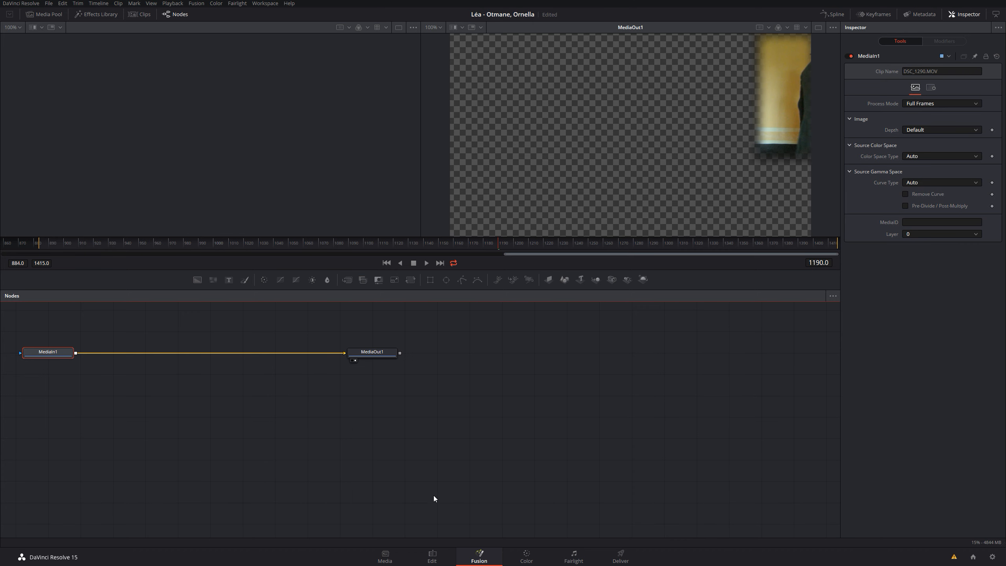
left_click(432, 557)
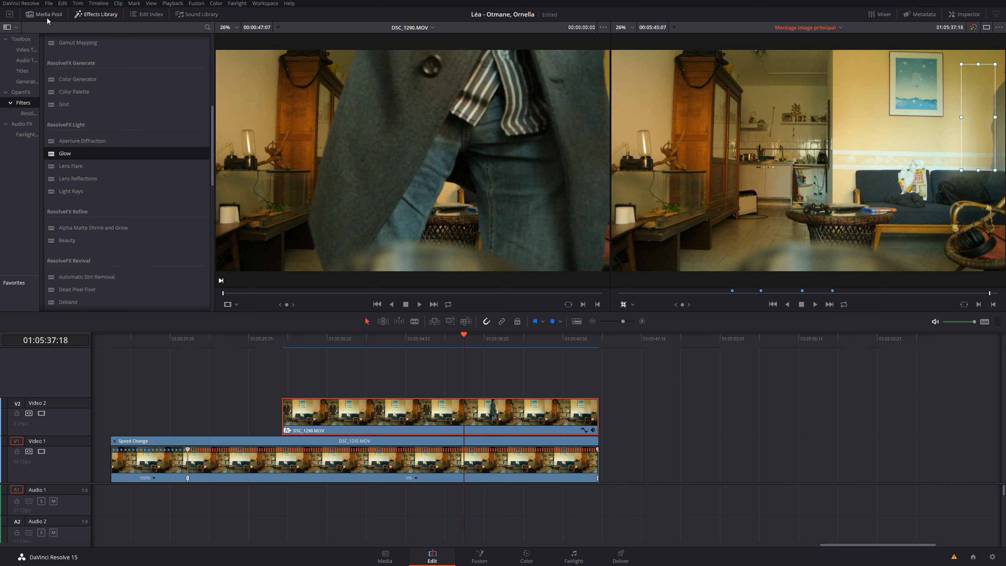
left_click(32, 14)
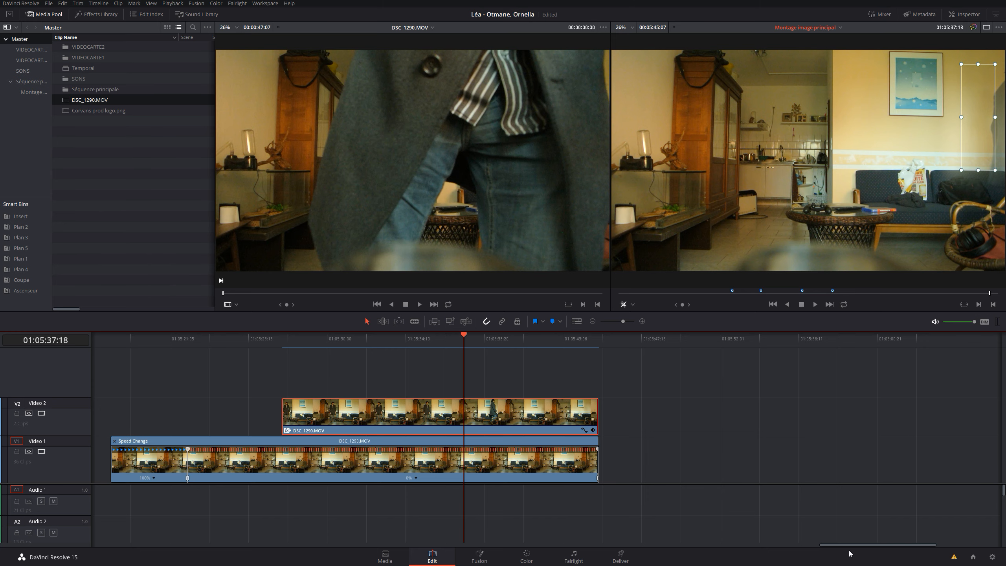
Move the playhead to 01:03:45:11 on the Temporal clip and hide the transform overlay in the timeline viewer
left_click_drag(844, 545, 529, 538)
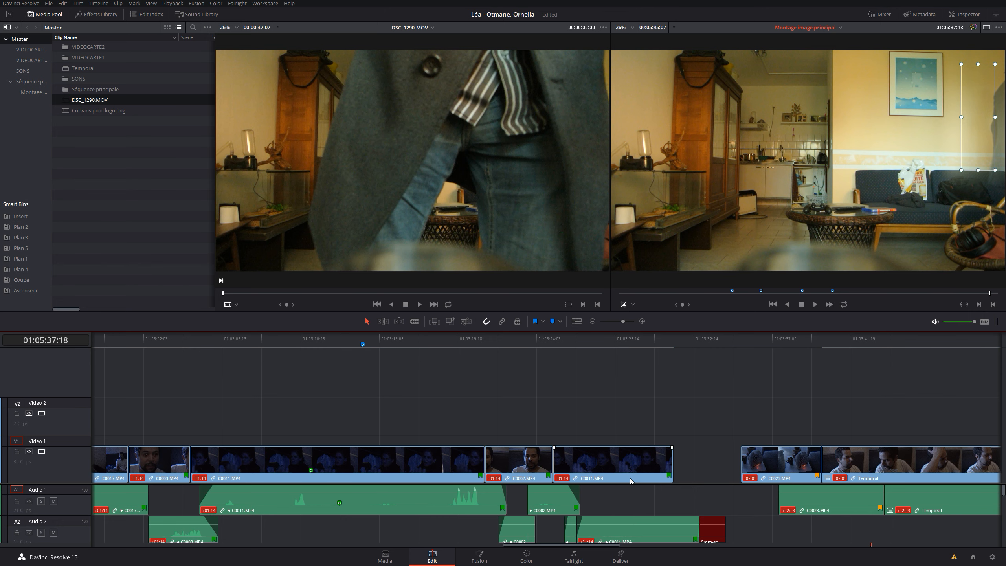
scroll(594, 475, "right", 5)
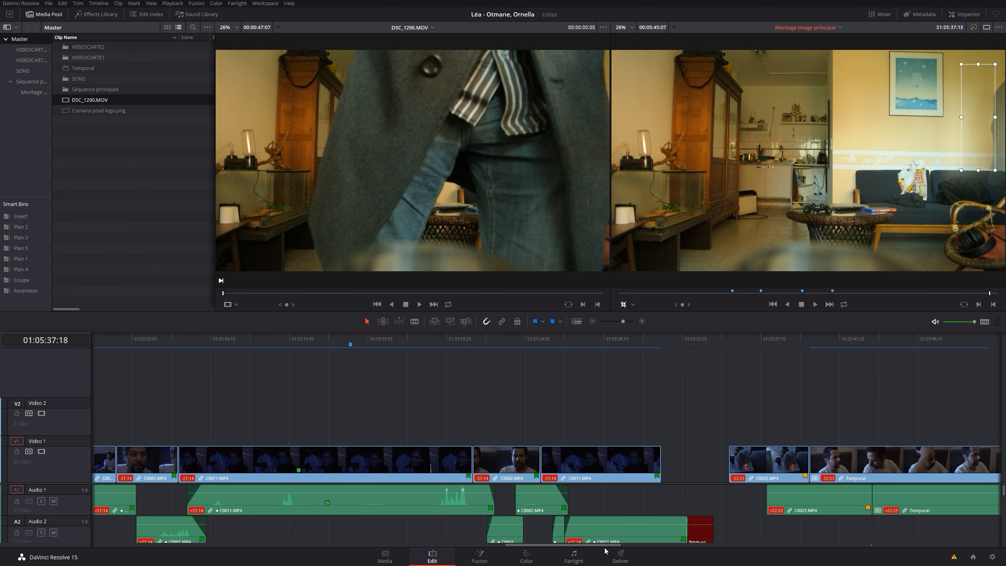
left_click(503, 340)
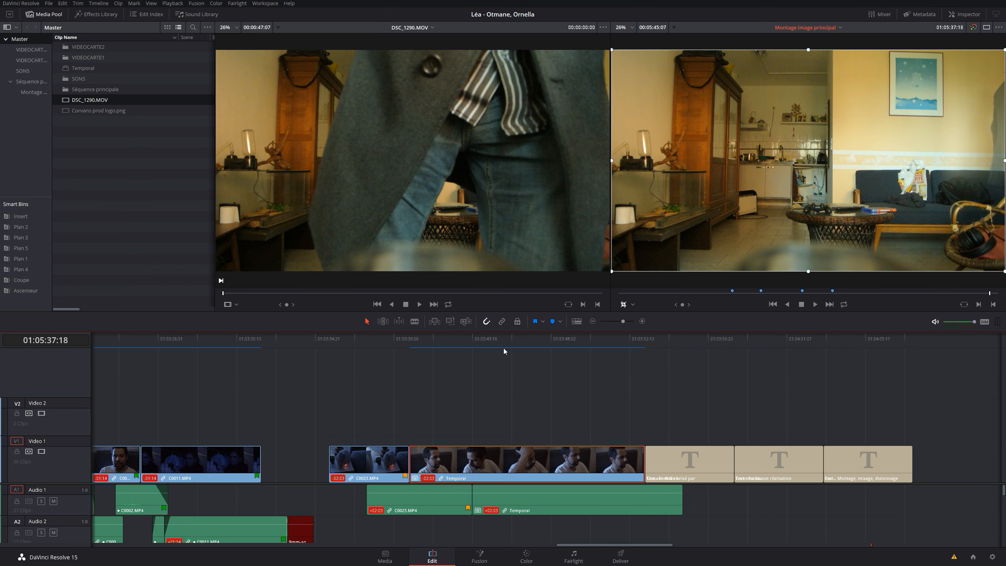
left_click(623, 304)
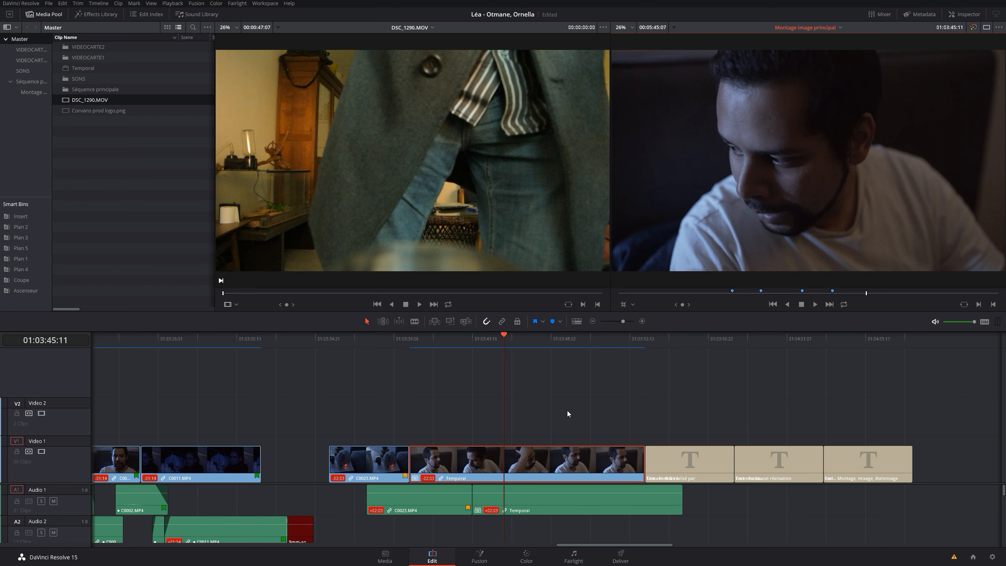
Duplicate the Temporal clip onto Video 2 directly above the original and play through to 01:03:41:08
left_click(530, 460)
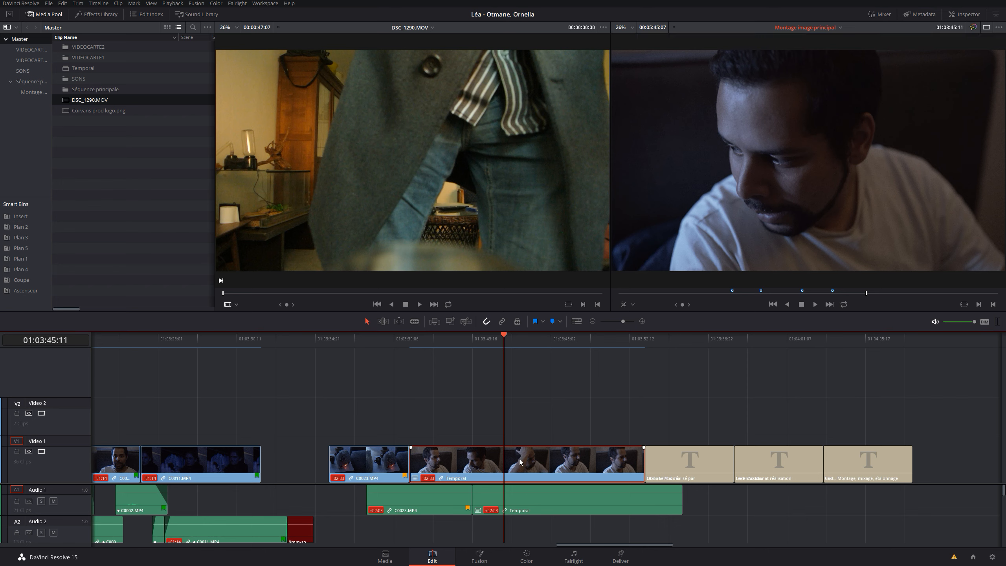
left_click_drag(520, 462, 526, 428)
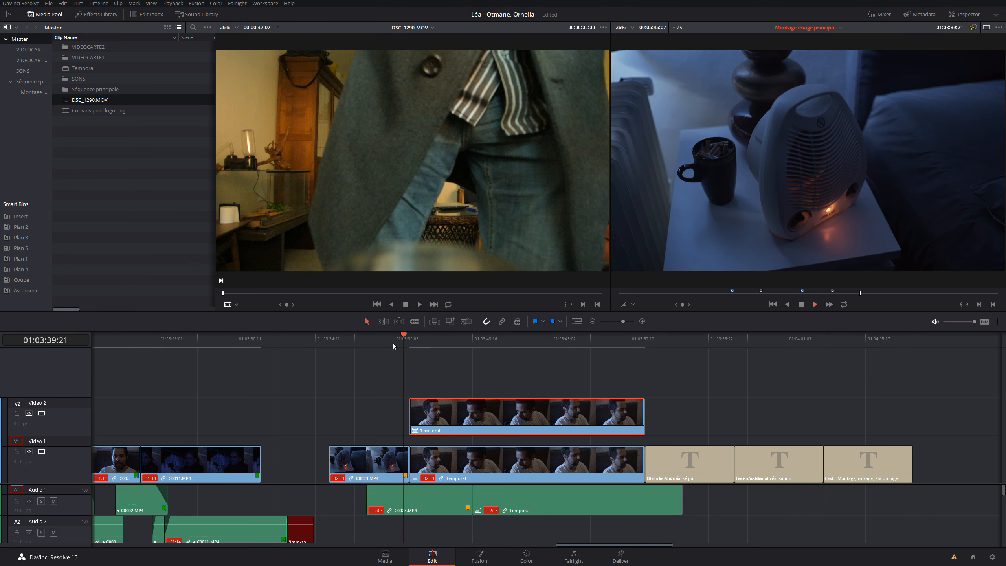
key("space")
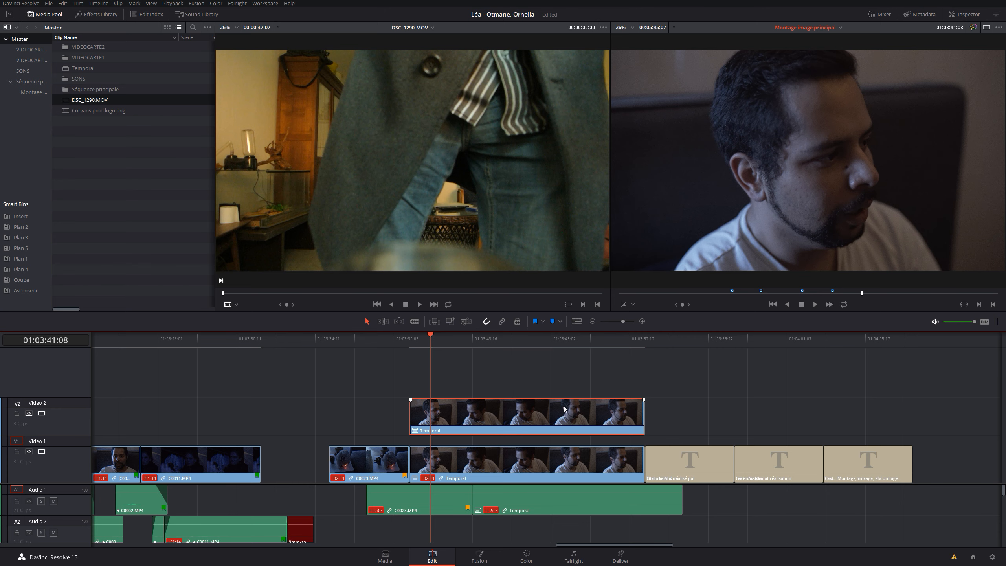
Show the Inspector for the Temporal copy on Video 2 and set its composite mode to Add
left_click(965, 14)
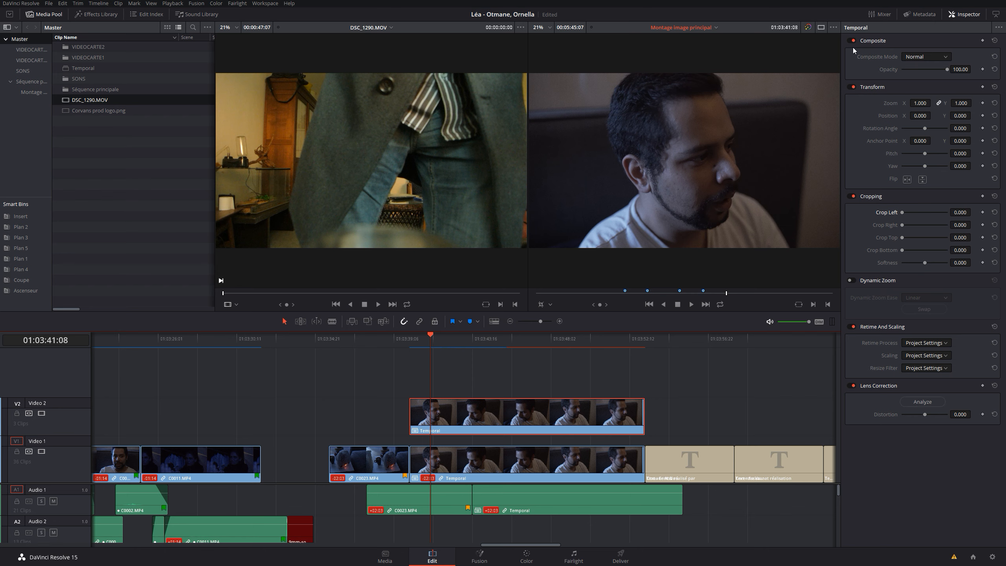
left_click(935, 56)
scroll(923, 103, "down", 5)
left_click(864, 73)
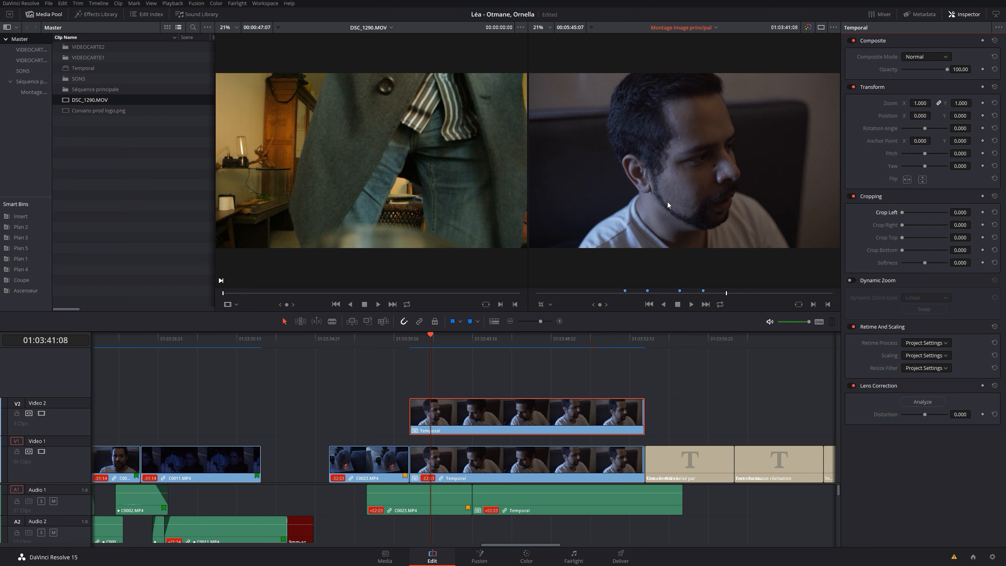
left_click(921, 55)
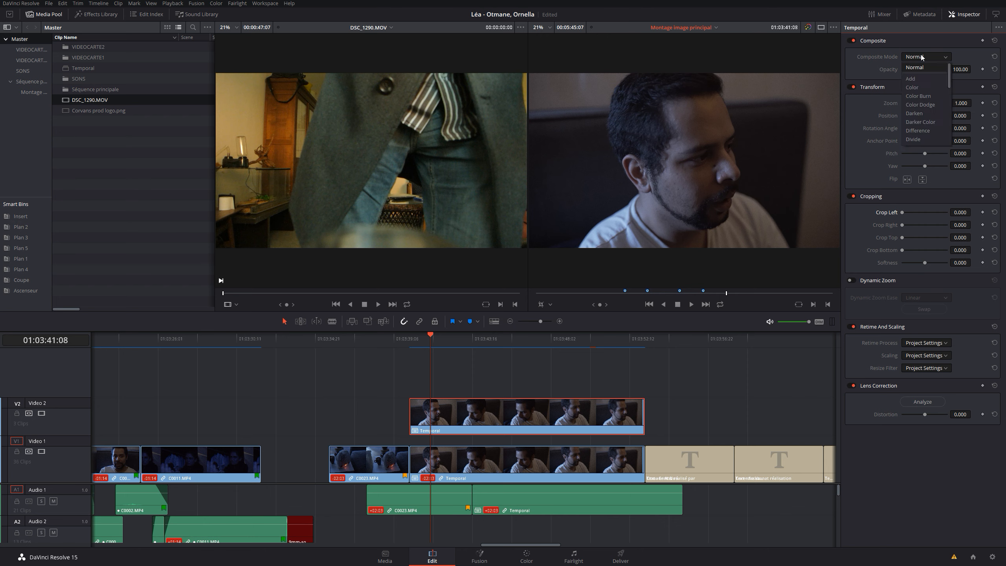
left_click(916, 81)
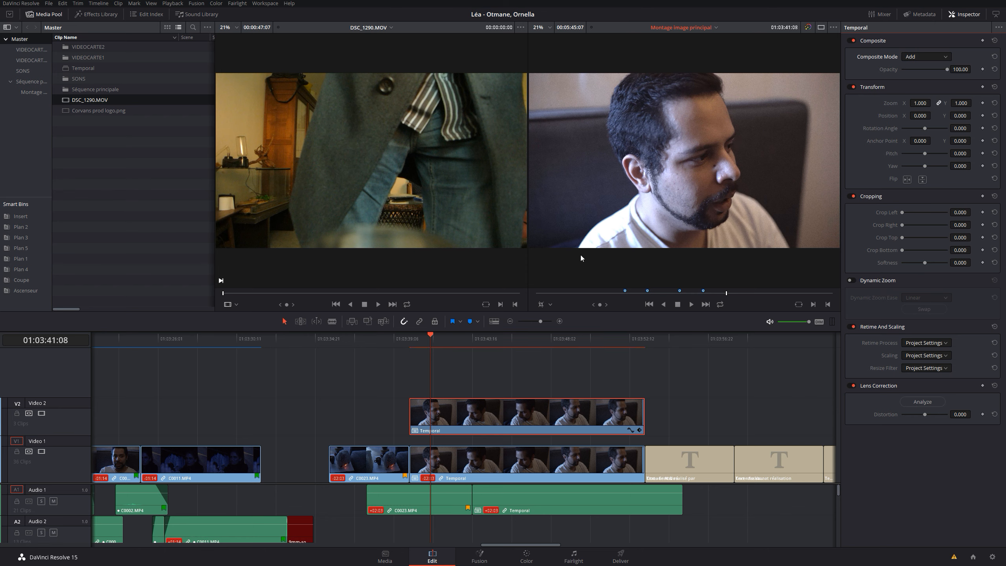
Play and scrub the Temporal section to examine the Add blend, ending at 01:03:44:07
left_click(406, 346)
key("space")
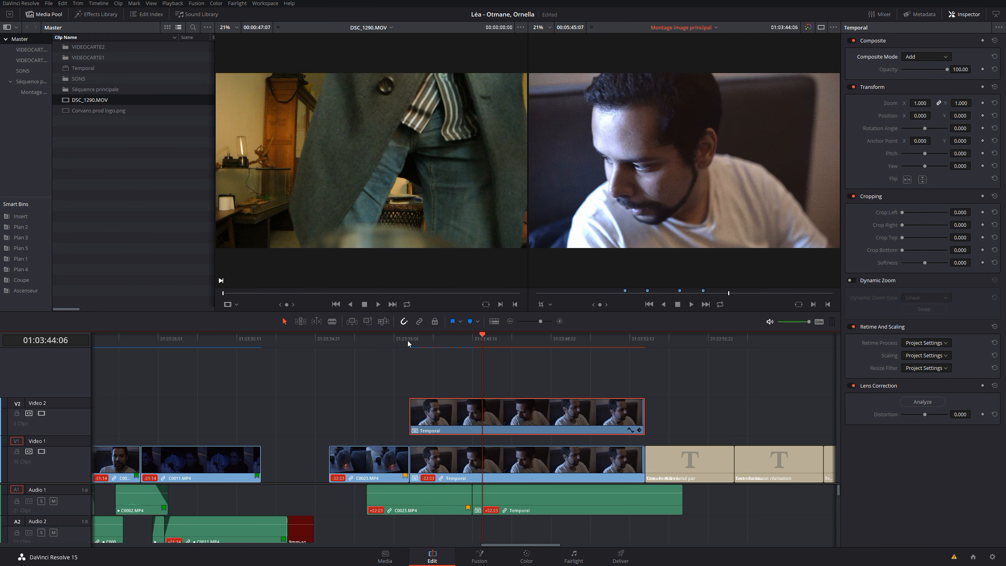
left_click_drag(407, 340, 473, 335)
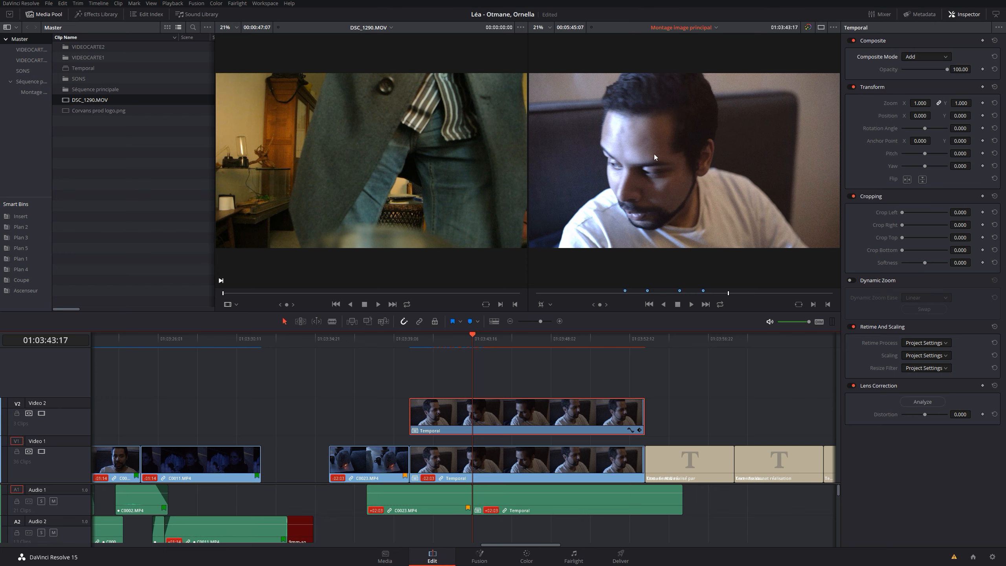
key("space")
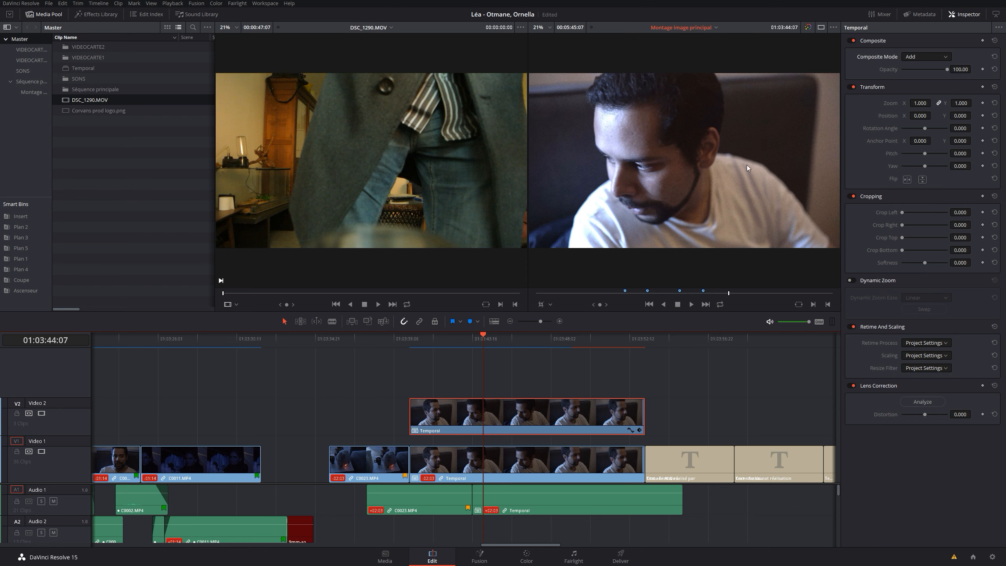
Try the Color Burn composite mode on the Temporal copy, undo it and apply Color Burn again
left_click(922, 56)
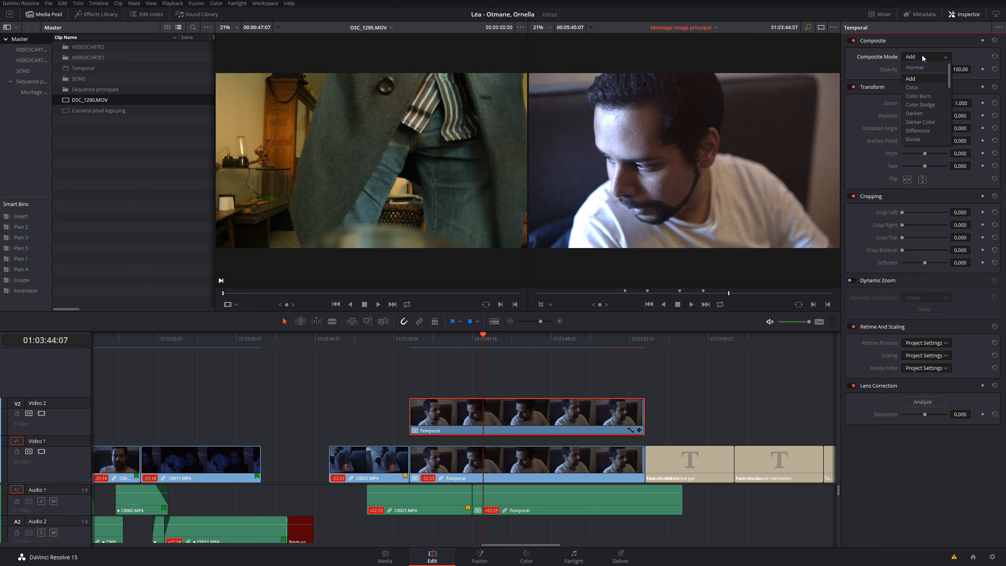
left_click(919, 96)
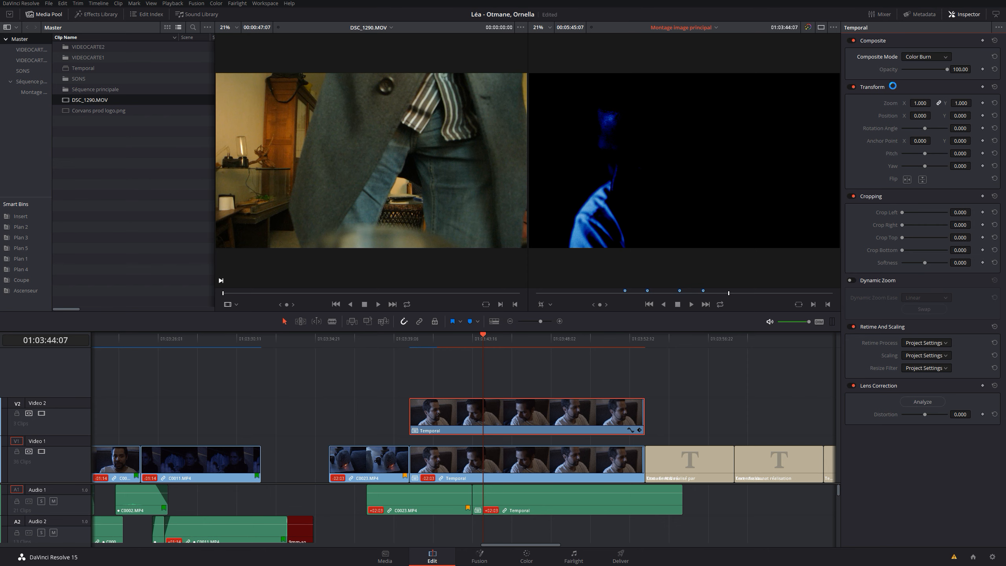
key("ctrl+z")
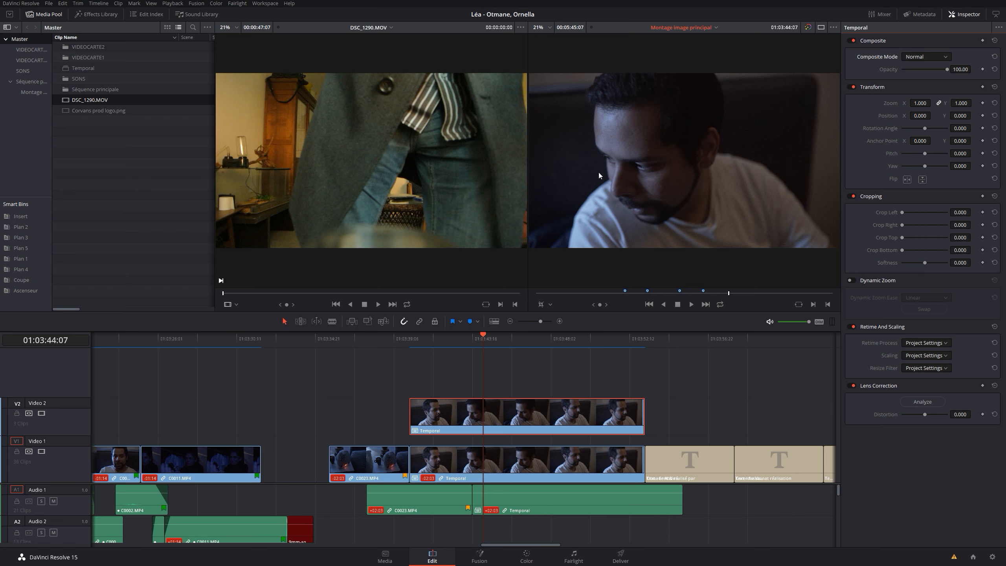
left_click(930, 57)
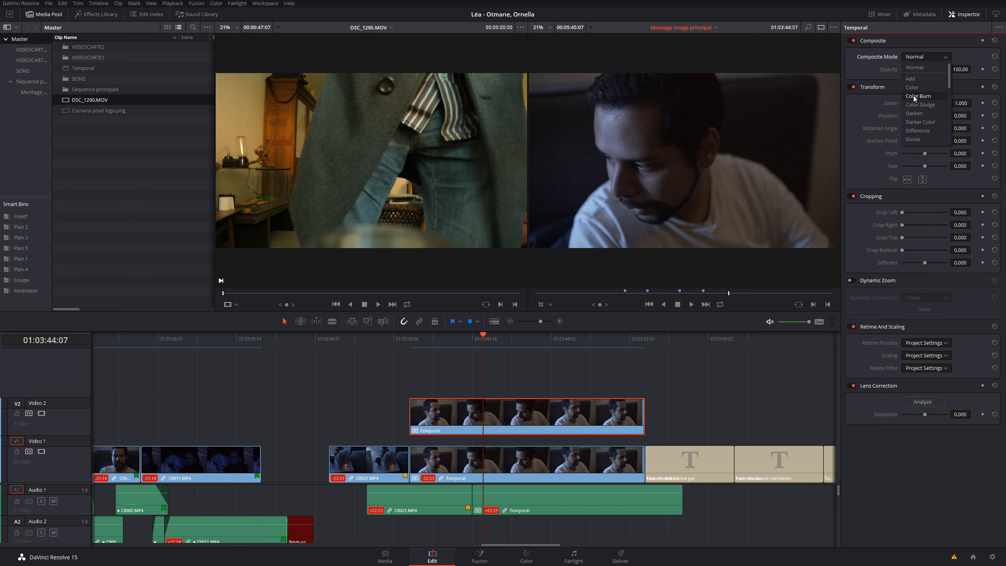
left_click(918, 96)
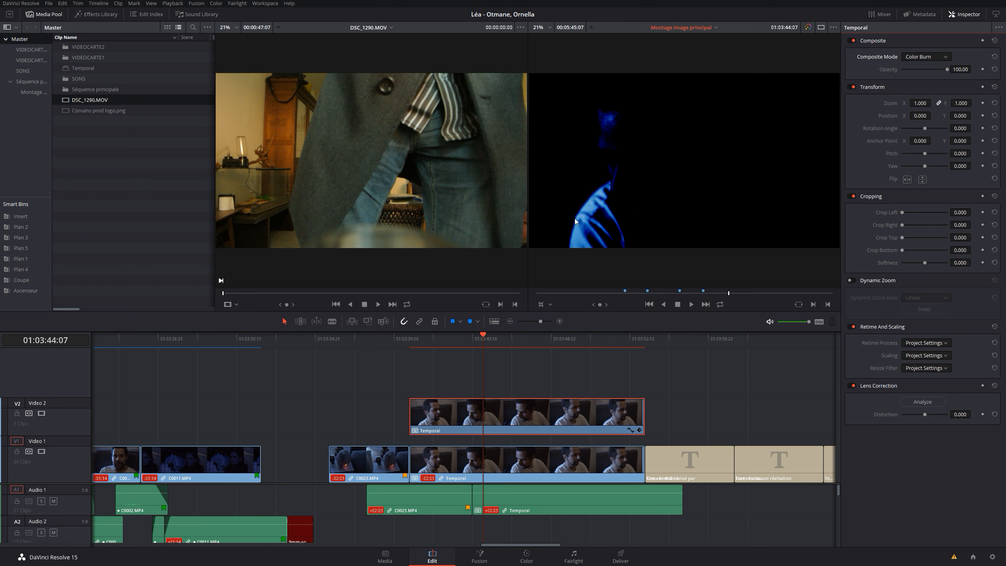
Set the Temporal copy's composite mode to Hardlight and play the section through to 01:03:45:16 to check the contrast
left_click(934, 57)
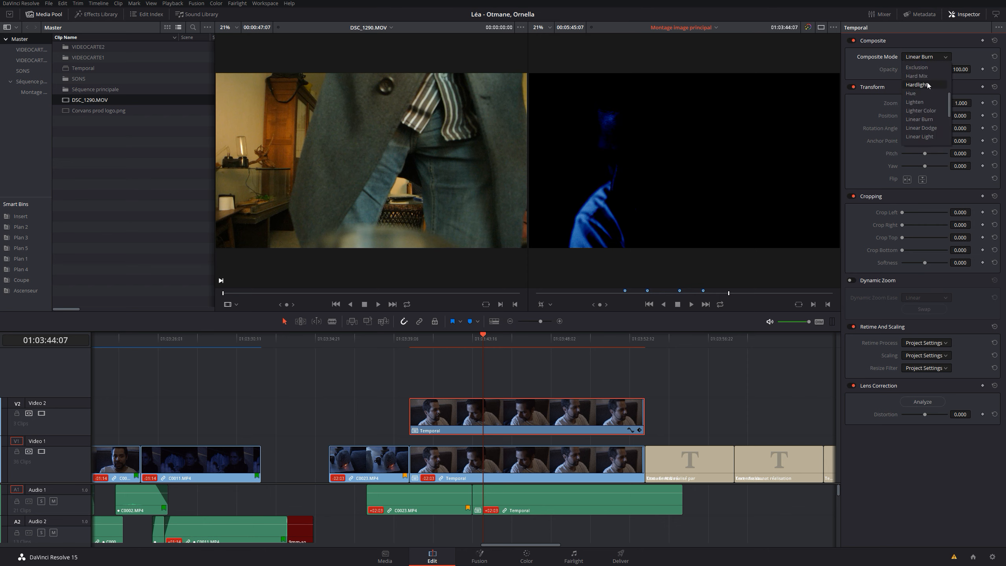
left_click(918, 114)
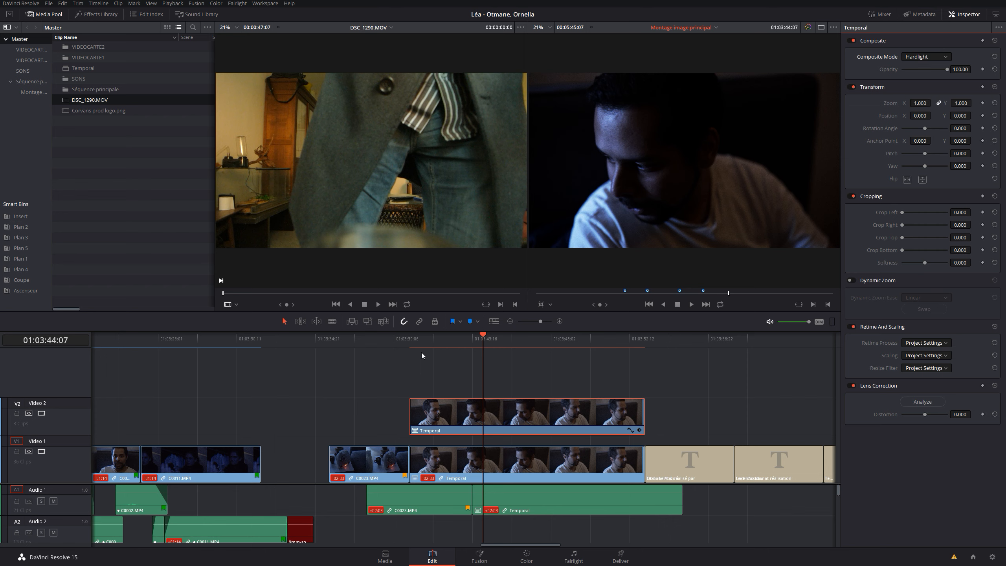
left_click(445, 346)
key("space")
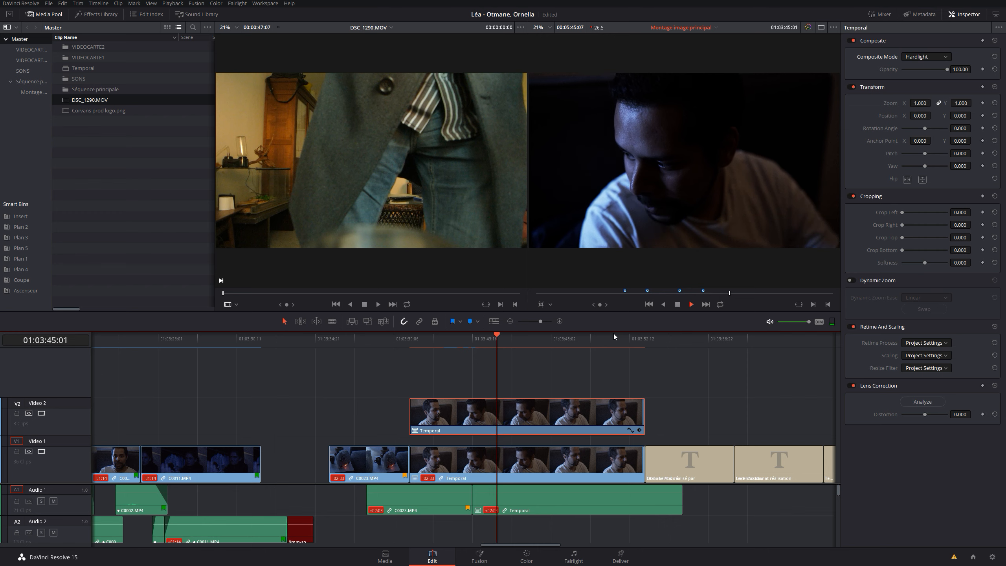
key("space")
Lower the opacity of the Temporal copy on Video 2 to 32.17 and play the section through to 01:03:43:16
left_click(543, 421)
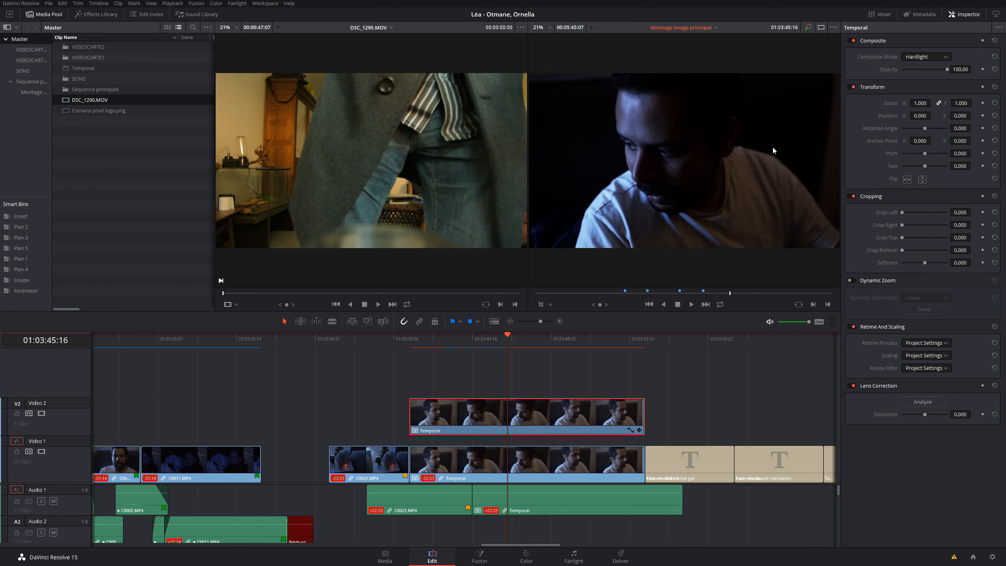
left_click_drag(948, 70, 917, 69)
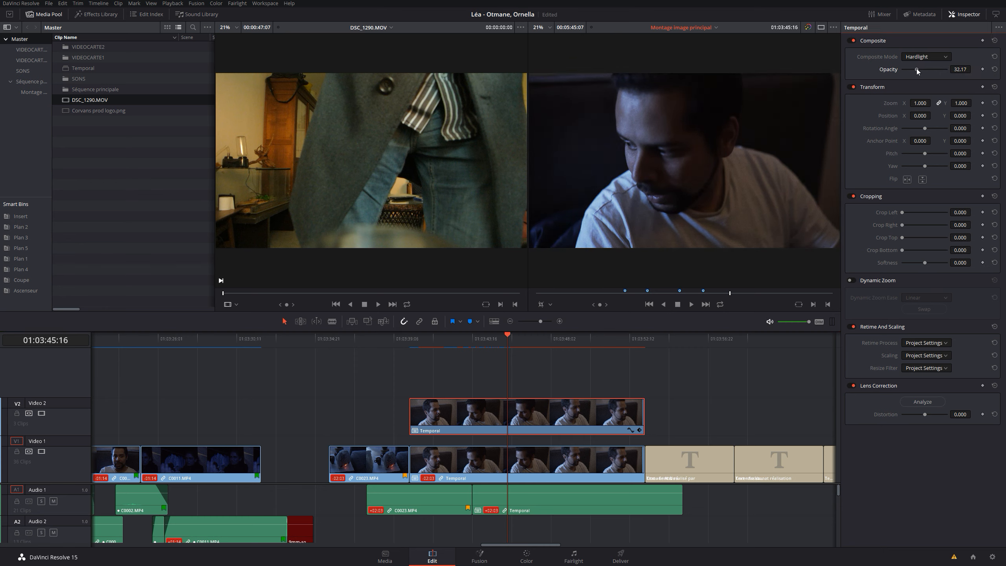
left_click(437, 340)
key("space")
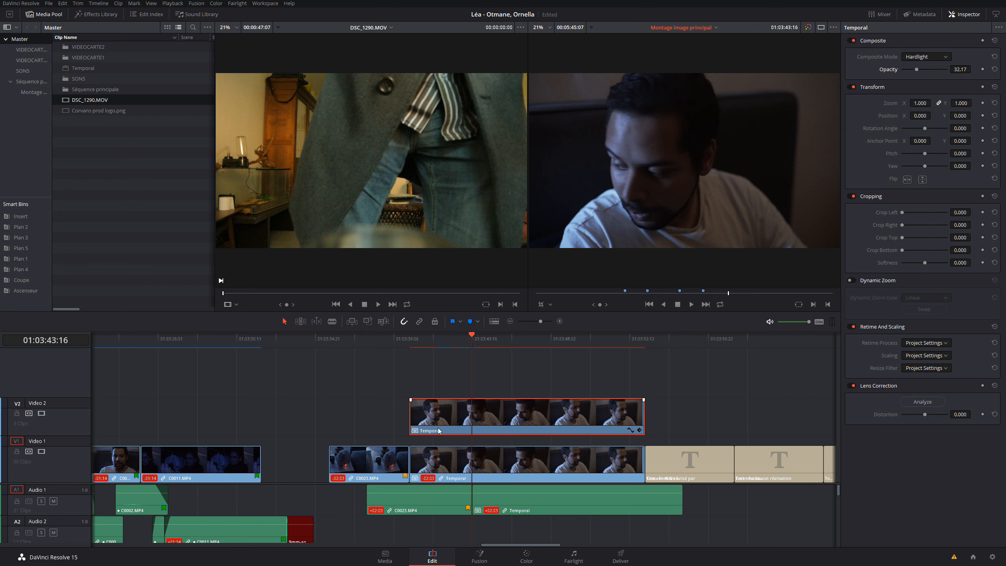
Save the project and disable and re-enable the Temporal copy three times to compare the image with and without the Hardlight layer
key("ctrl+s")
key("d")
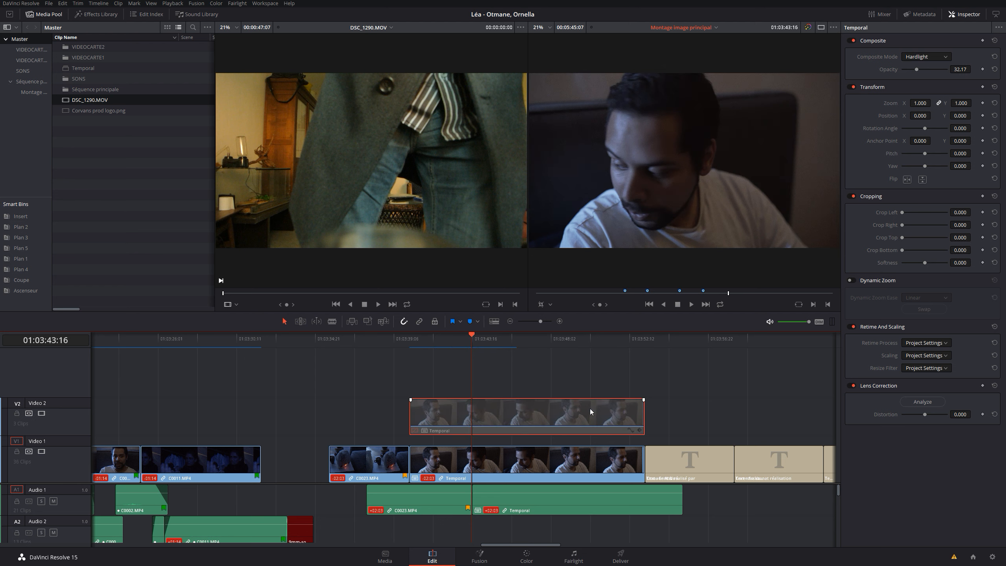
key("d")
key("d")
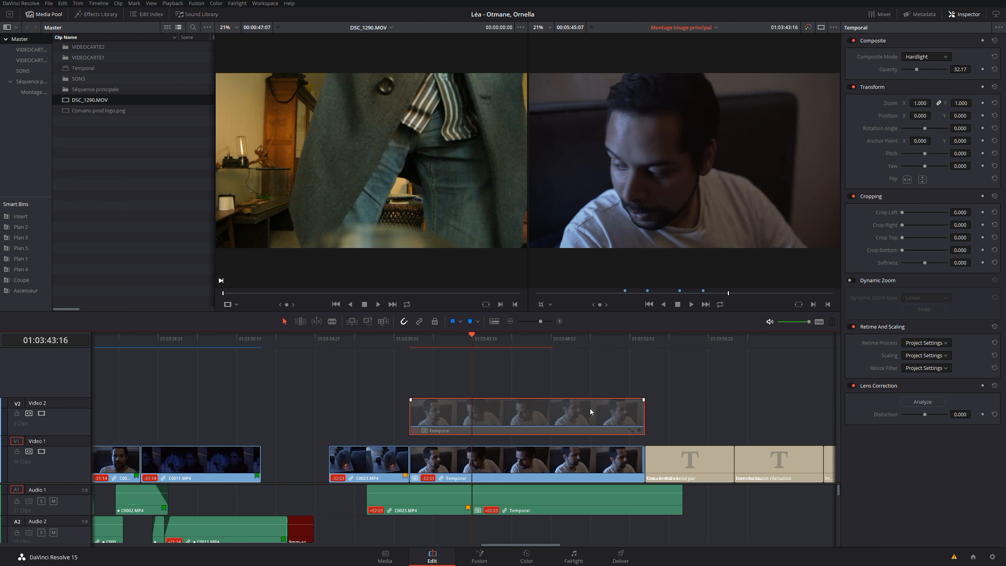
key("d")
key("d")
key("d")
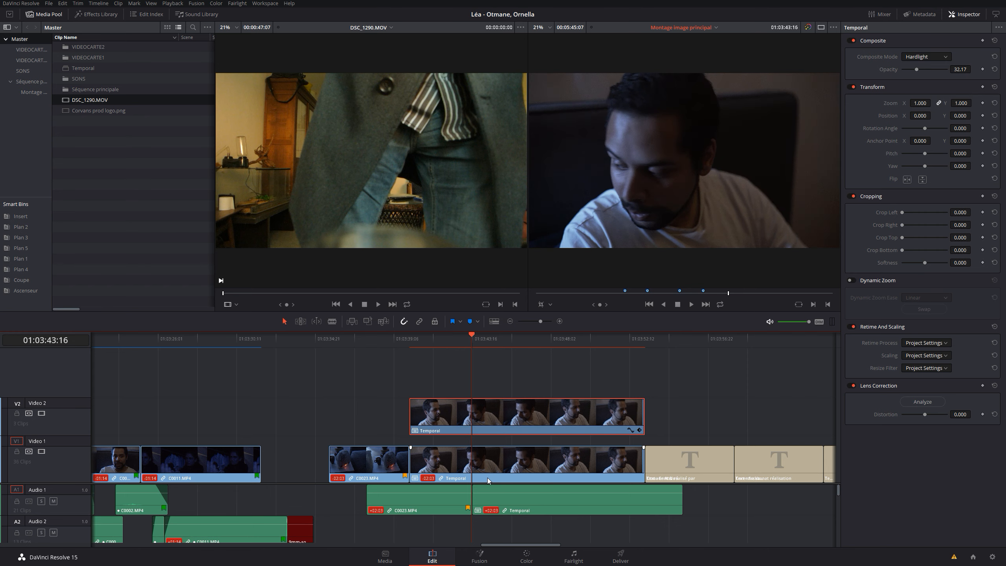
key("shift+z")
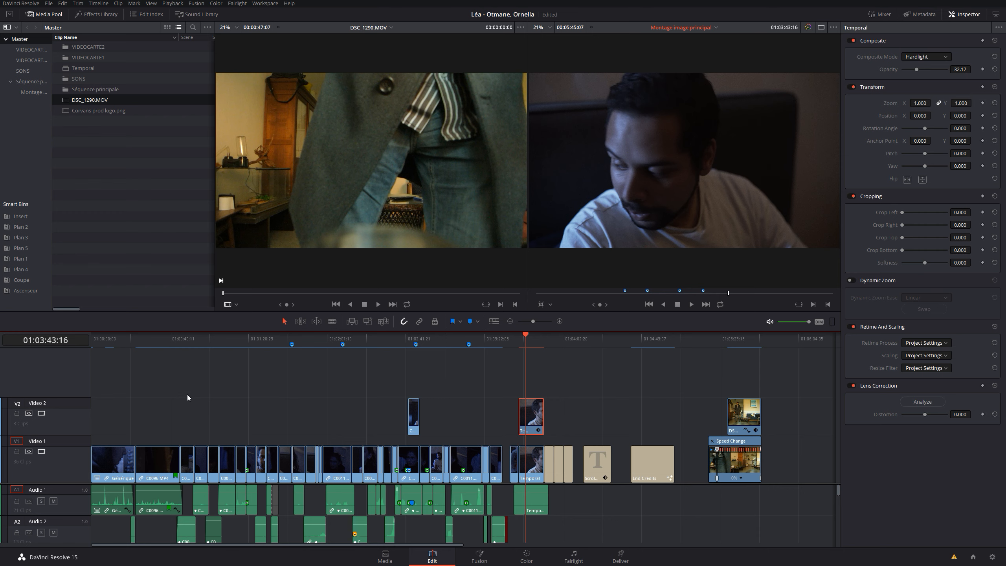
Combine the run of consecutive clips in the first half of Video 1 into a compound clip named Etalo
left_click_drag(187, 394, 392, 468)
right_click(299, 464)
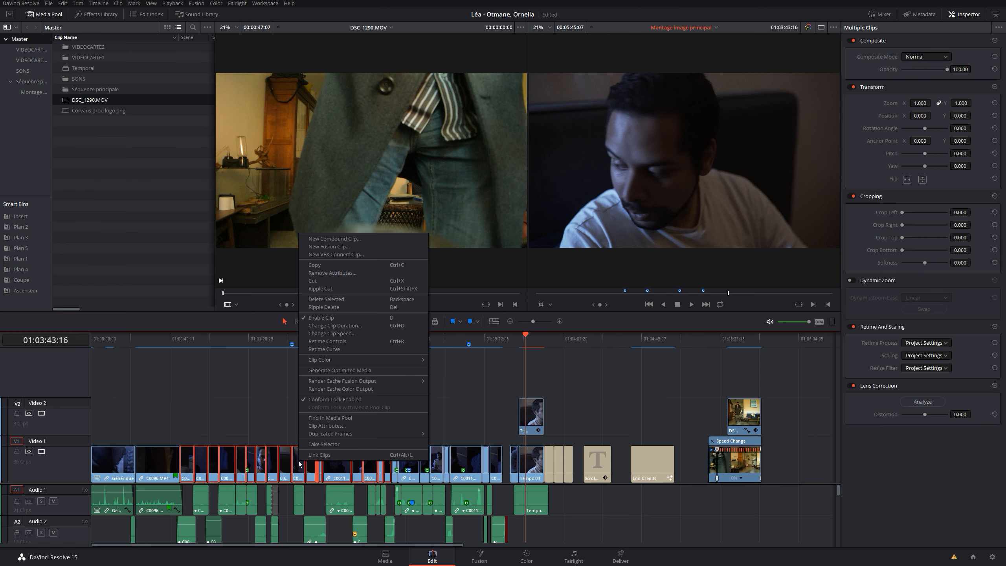
left_click(372, 237)
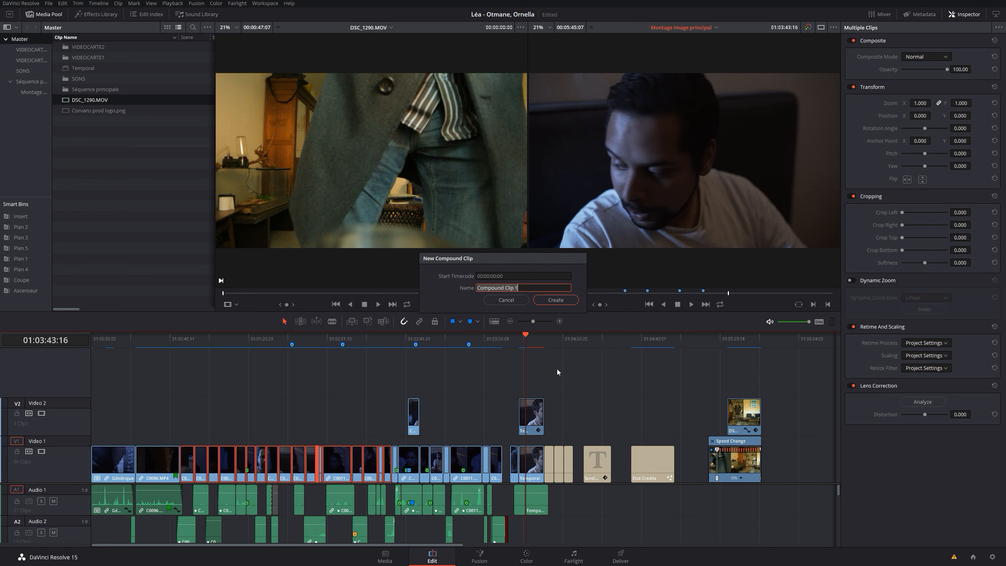
type("temp")
key("Return")
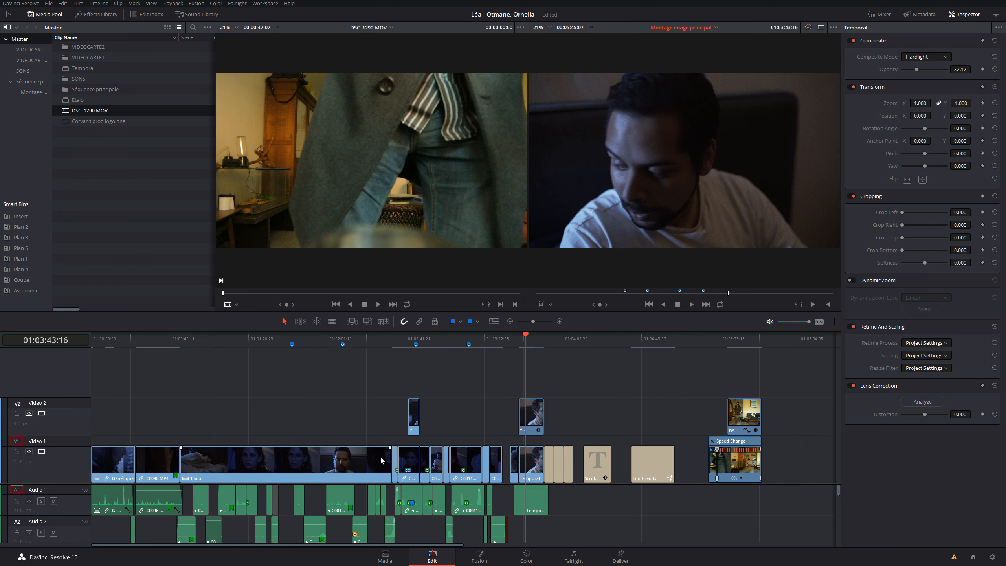
Load the Etalo compound clip from the Master bin into the source viewer and play its opening
left_click(284, 464)
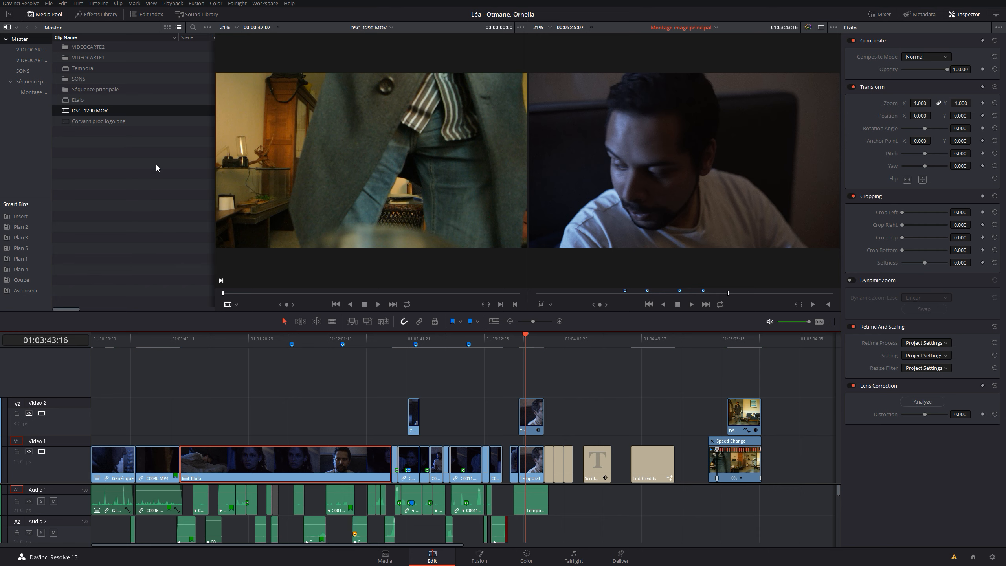
left_click(70, 100)
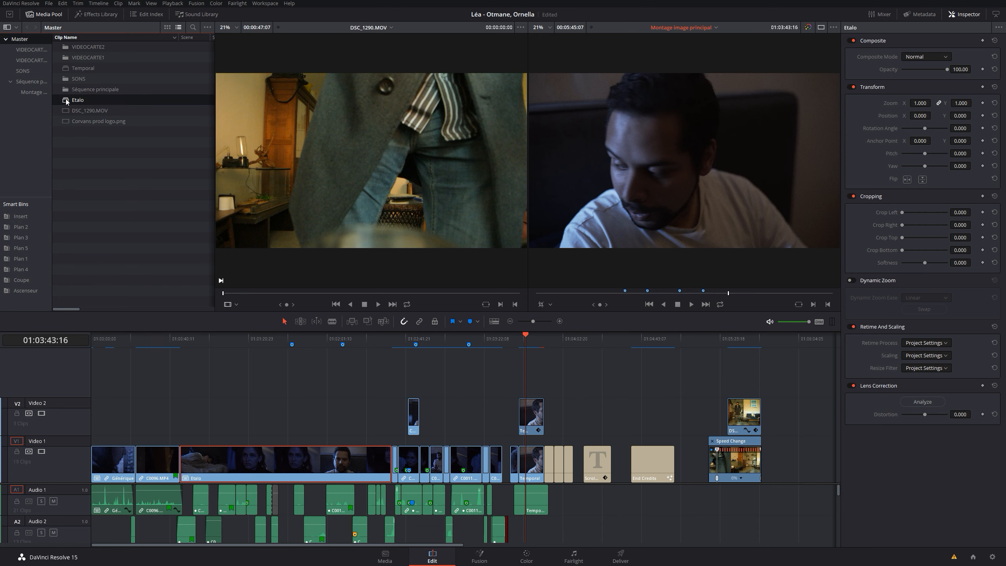
left_click_drag(273, 130, 325, 172)
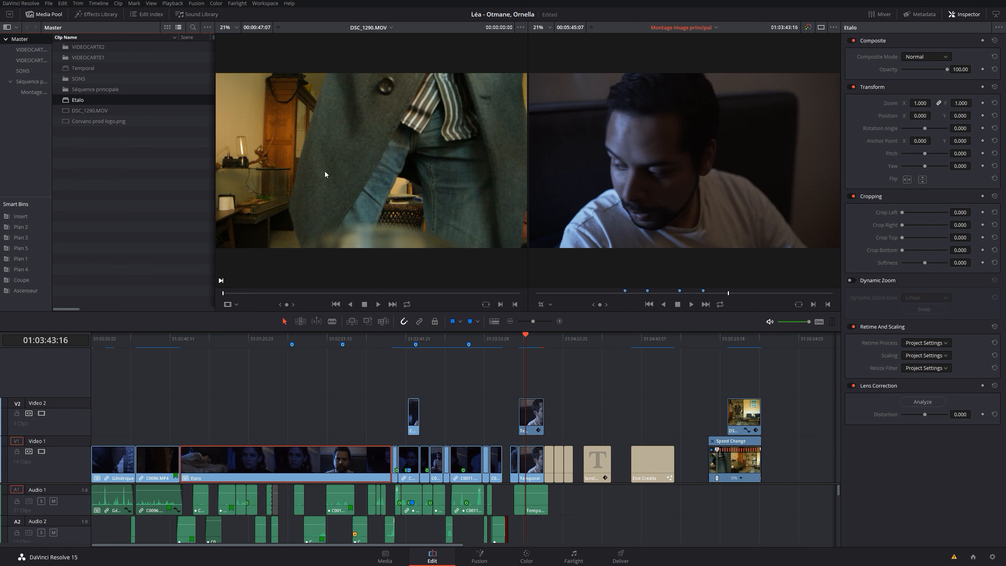
left_click(378, 307)
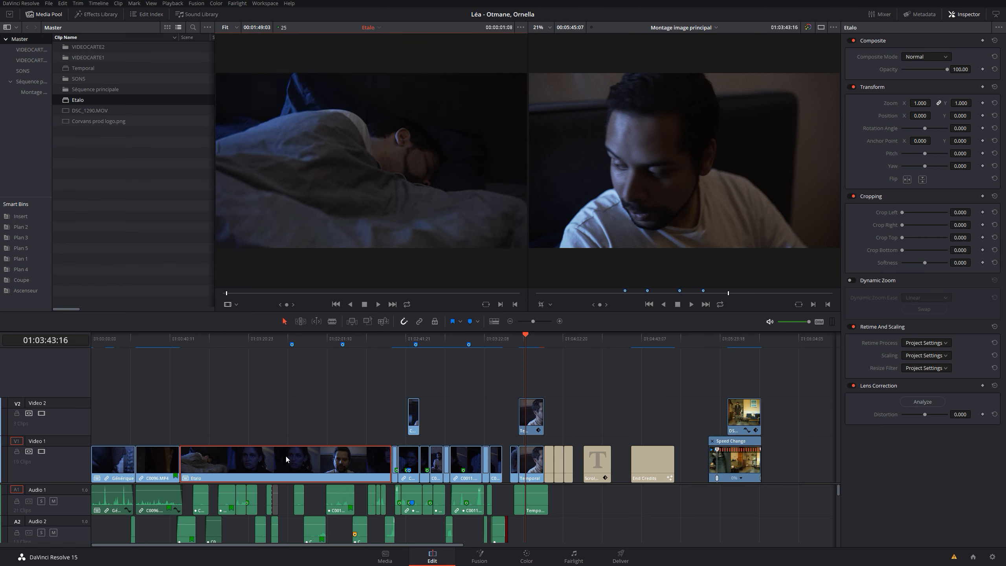
Duplicate the Etalo compound clip onto Video 2 directly above the original and place the playhead at 01:01:30:08
left_click(261, 465)
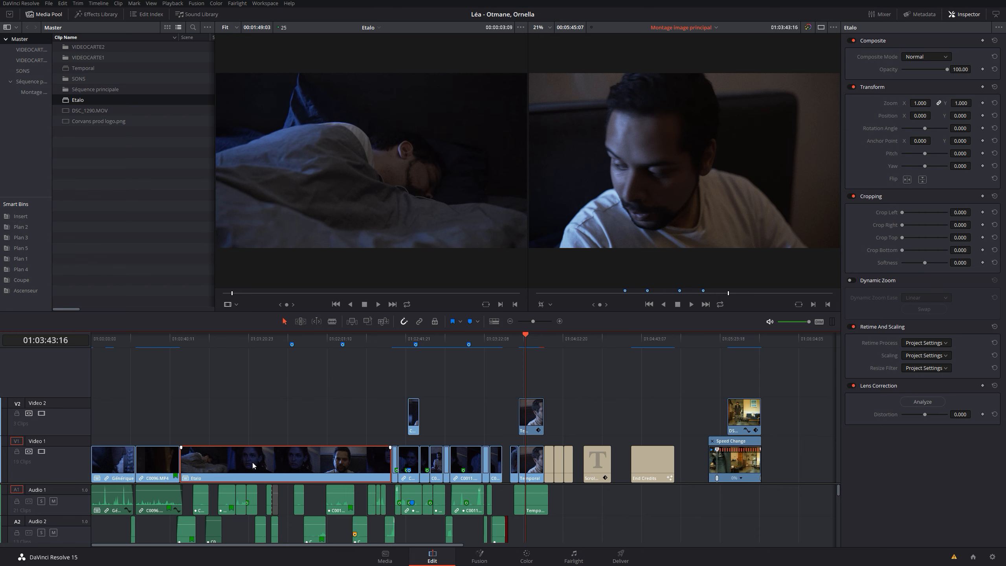
left_click_drag(253, 463, 254, 432)
left_click(265, 349)
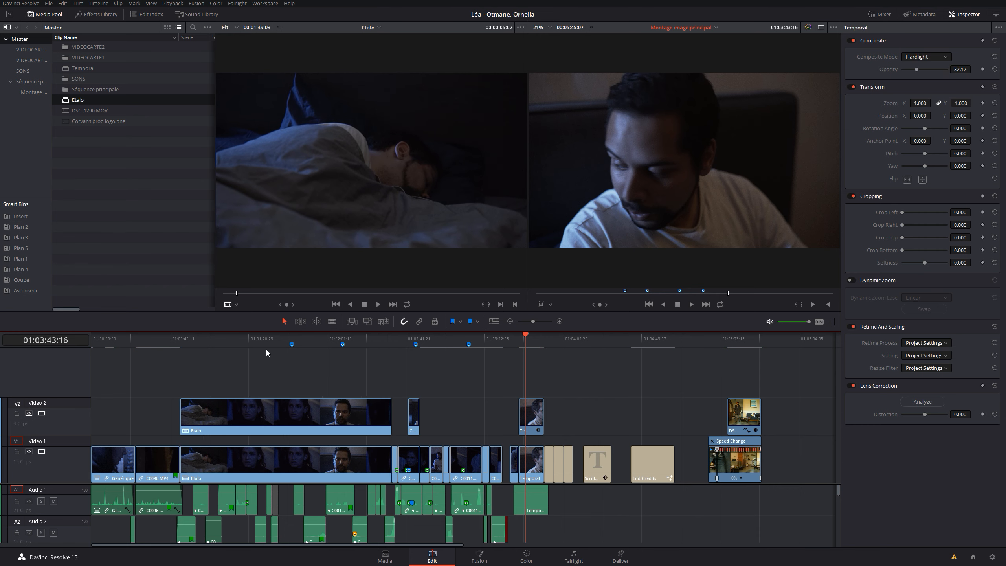
Set the Etalo copy on Video 2 to the Add composite mode with opacity 70.43 and scrub through it to 01:02:15:19
left_click(273, 421)
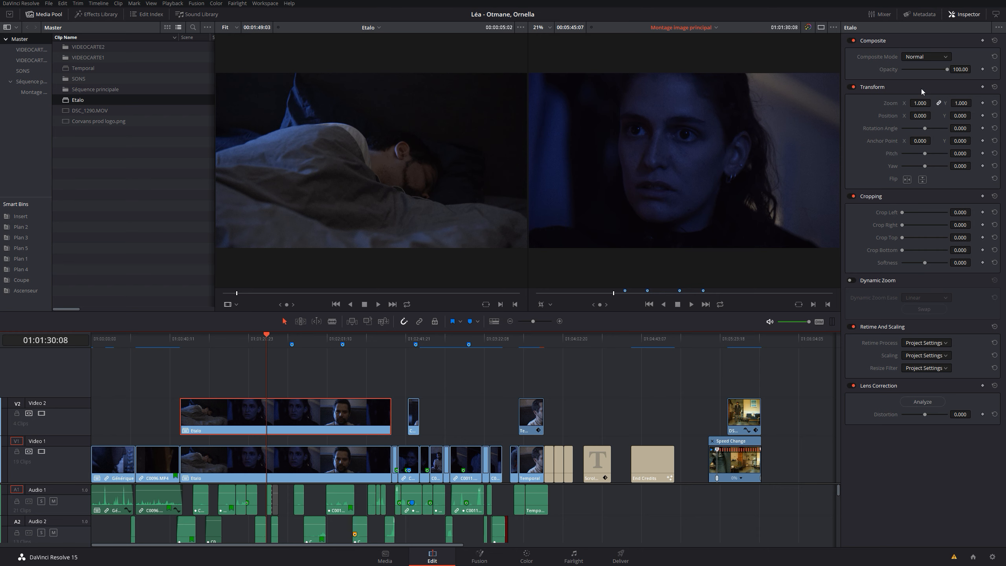
left_click(930, 56)
left_click(913, 79)
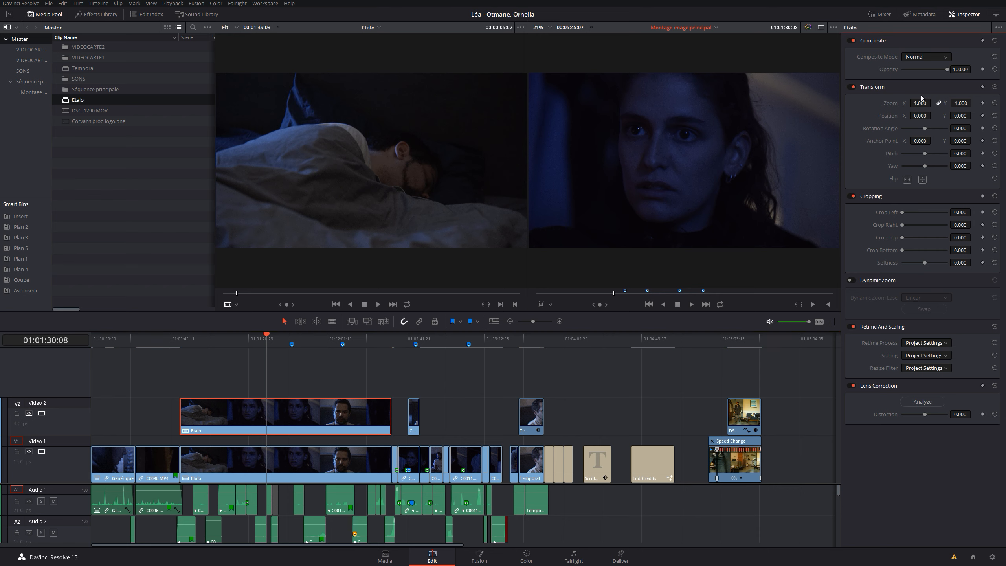
left_click_drag(947, 69, 928, 66)
mouse_move(216, 348)
left_mouse_down()
mouse_move(201, 342)
mouse_move(269, 337)
mouse_move(220, 320)
mouse_move(355, 325)
left_mouse_up()
left_click(598, 370)
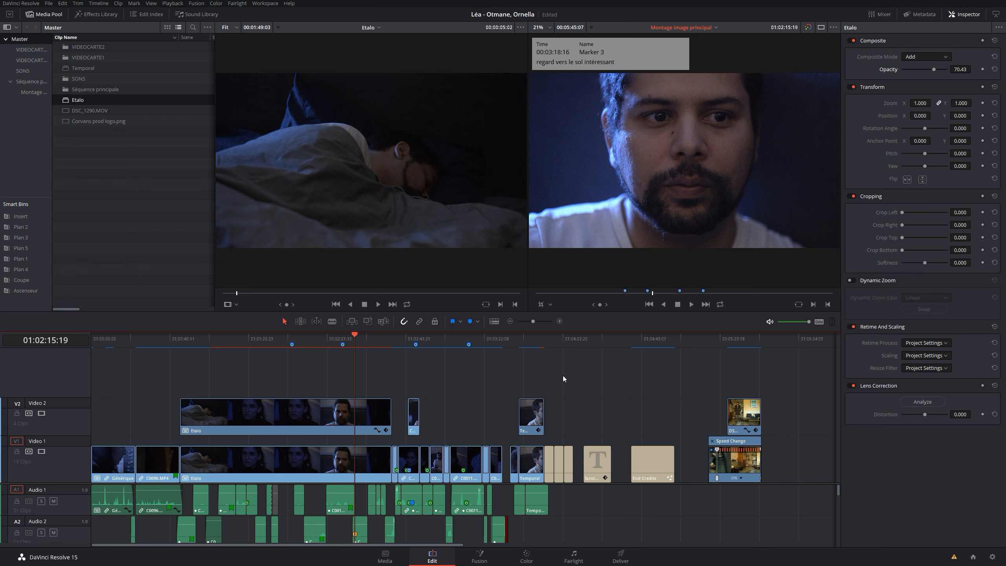
Show the Edit Index for the main timeline in place of the Media Pool
left_click(151, 15)
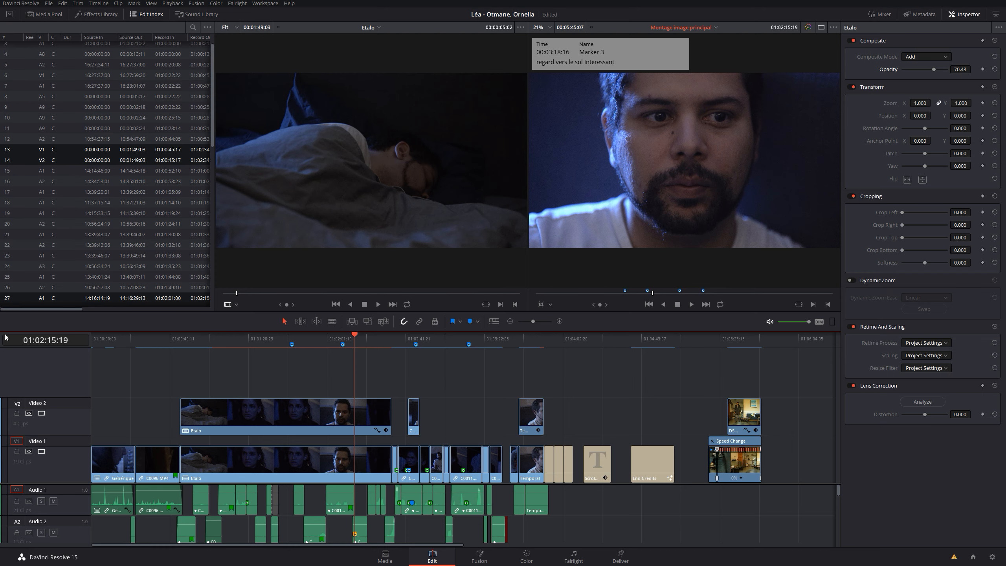